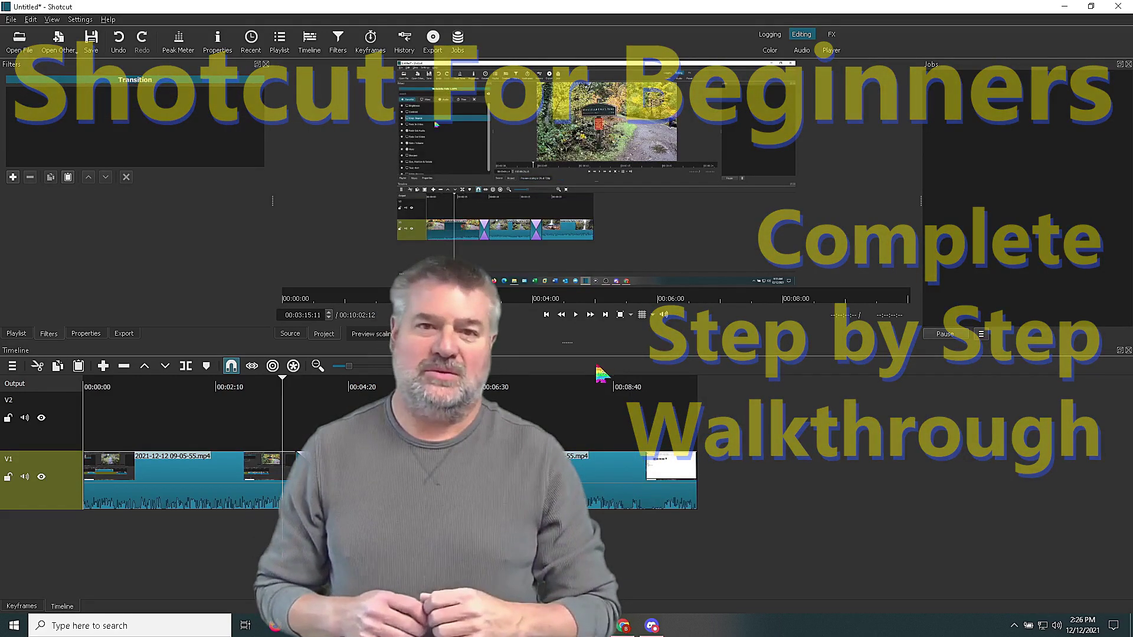
Play the finished waterfall project in the Shotcut player as a preview
key("space")
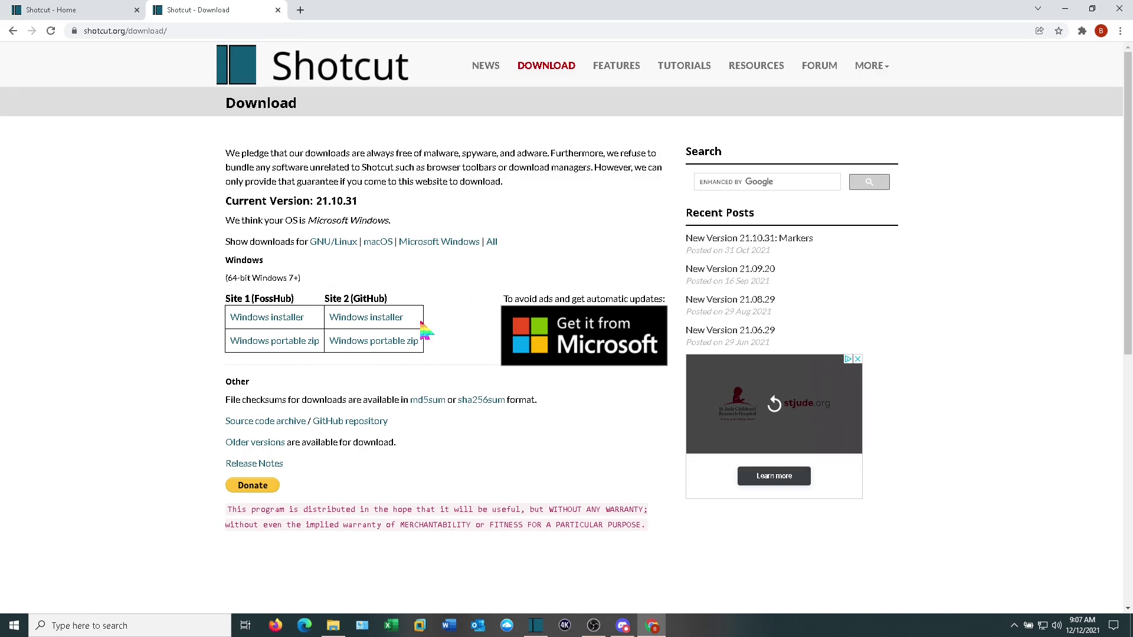
Return from the Shotcut download page in Chrome to the Shotcut editor
left_click(536, 625)
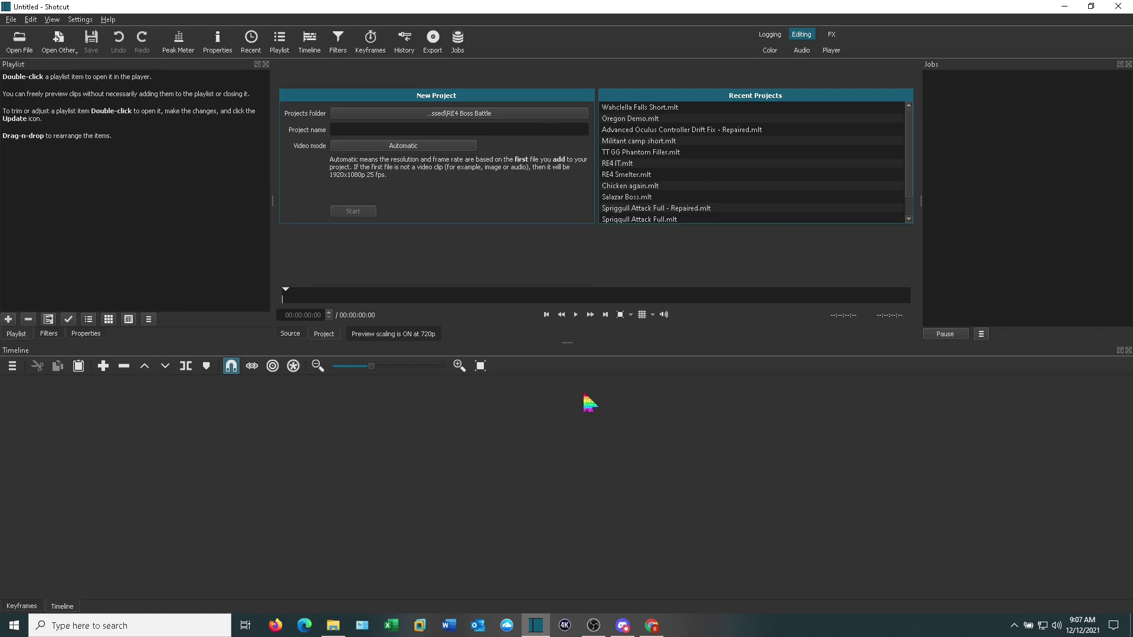
Open Wahclella Falls 1, 2 and 3 from the Demo Video folder into the playlist
key("ctrl+o")
left_click(211, 120)
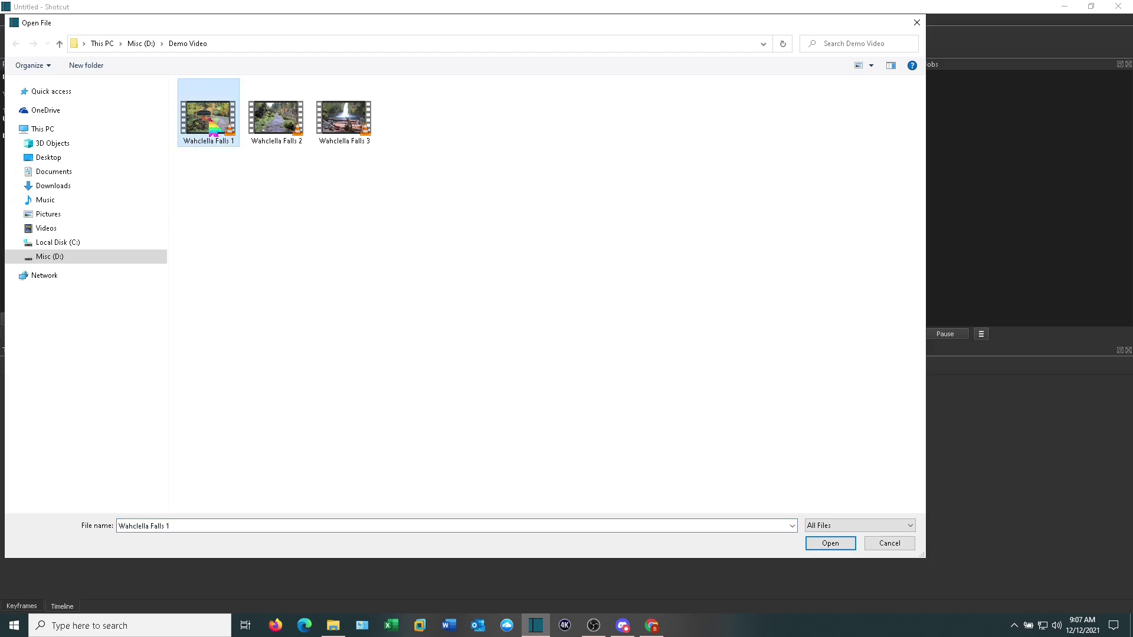
left_click(340, 122, "shift")
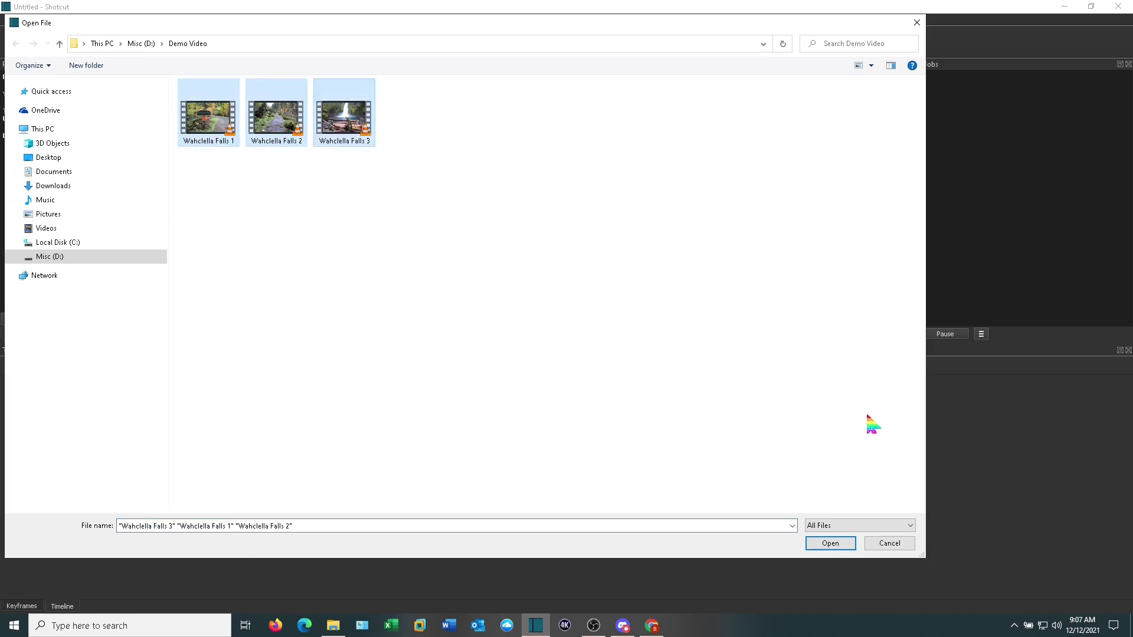
left_click(831, 543)
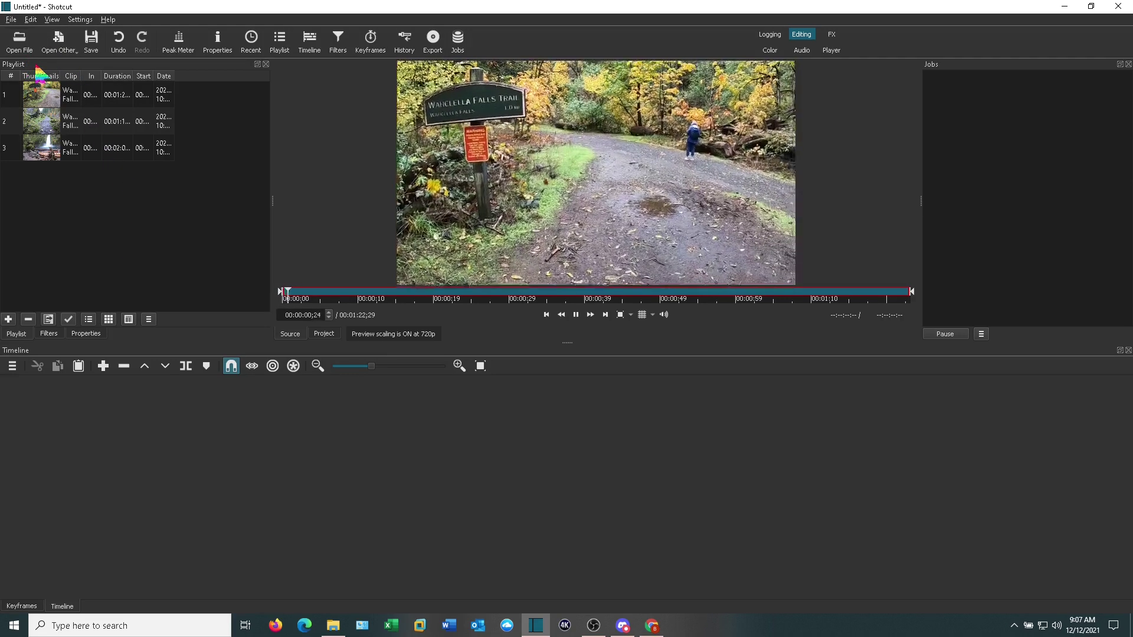
Preview playlist clips 2 and 3, then load clip 1 back into the player, stopped
left_click(576, 316)
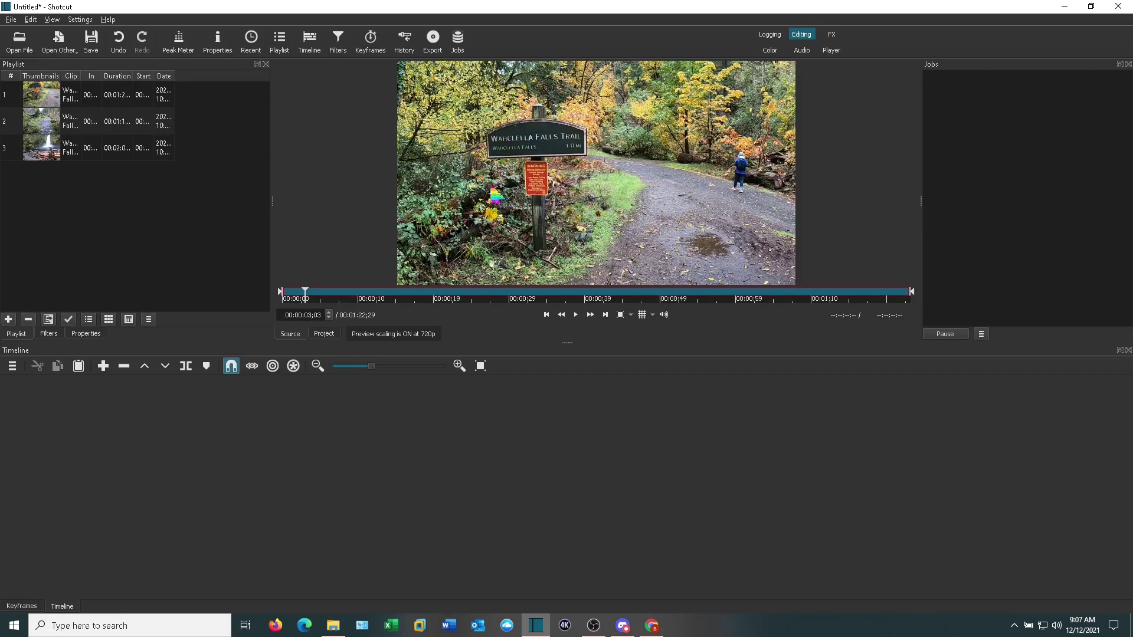
double_click(42, 121)
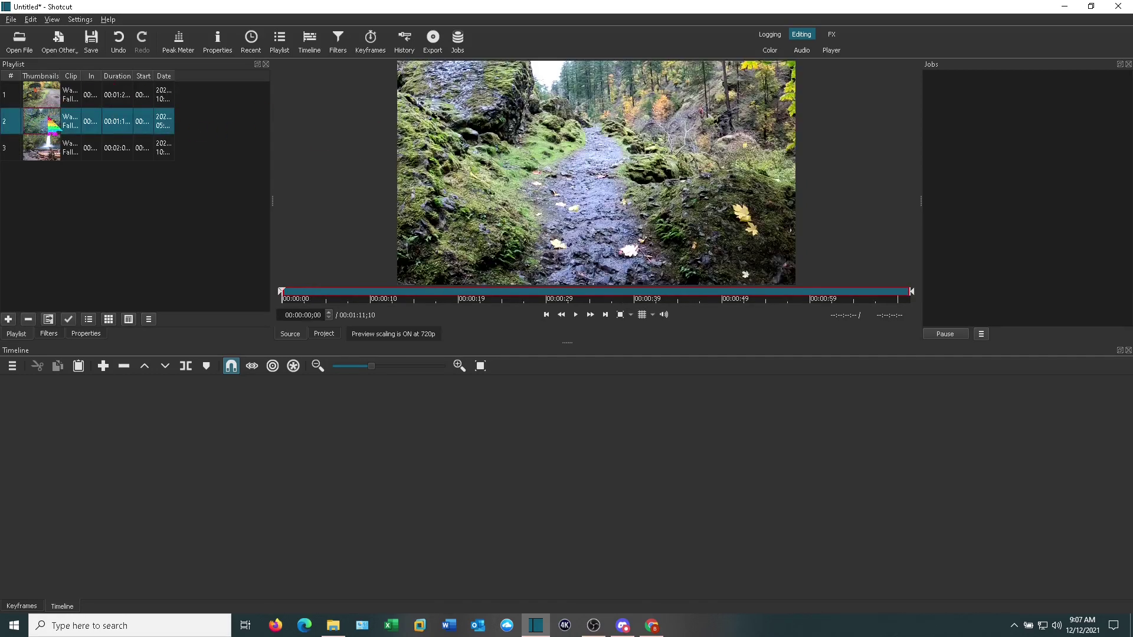
double_click(51, 147)
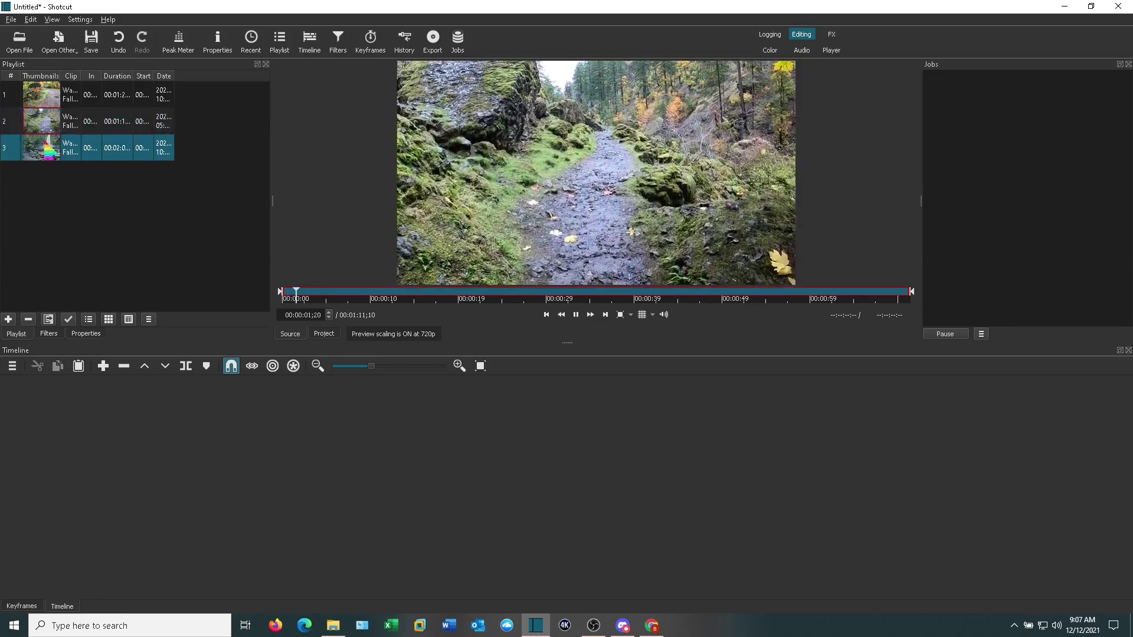
left_click(44, 94)
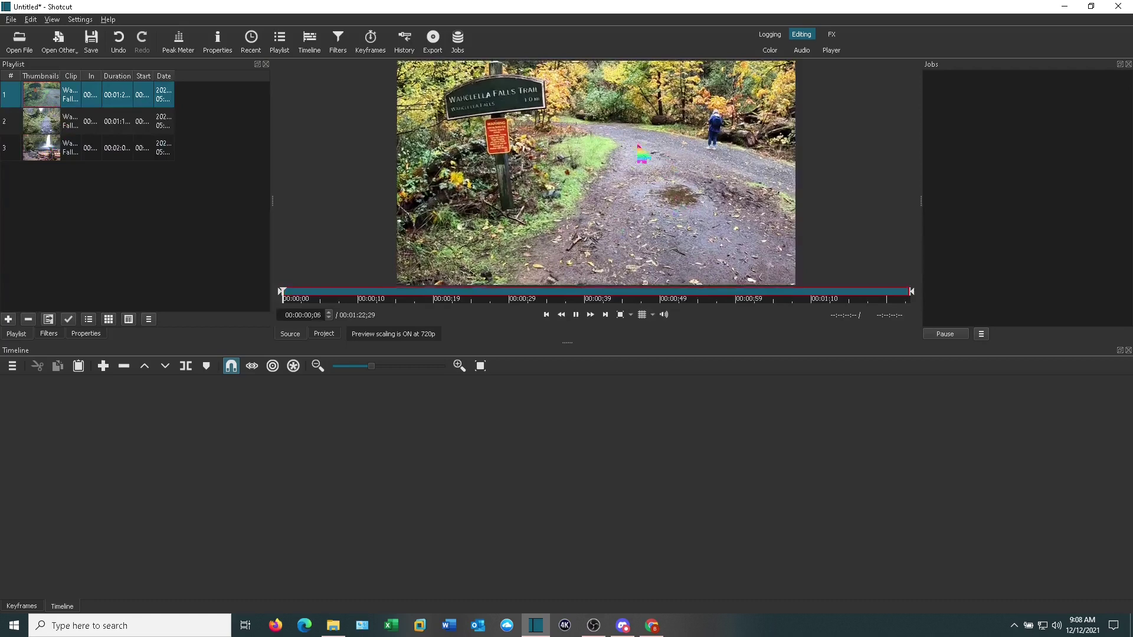
left_click(575, 315)
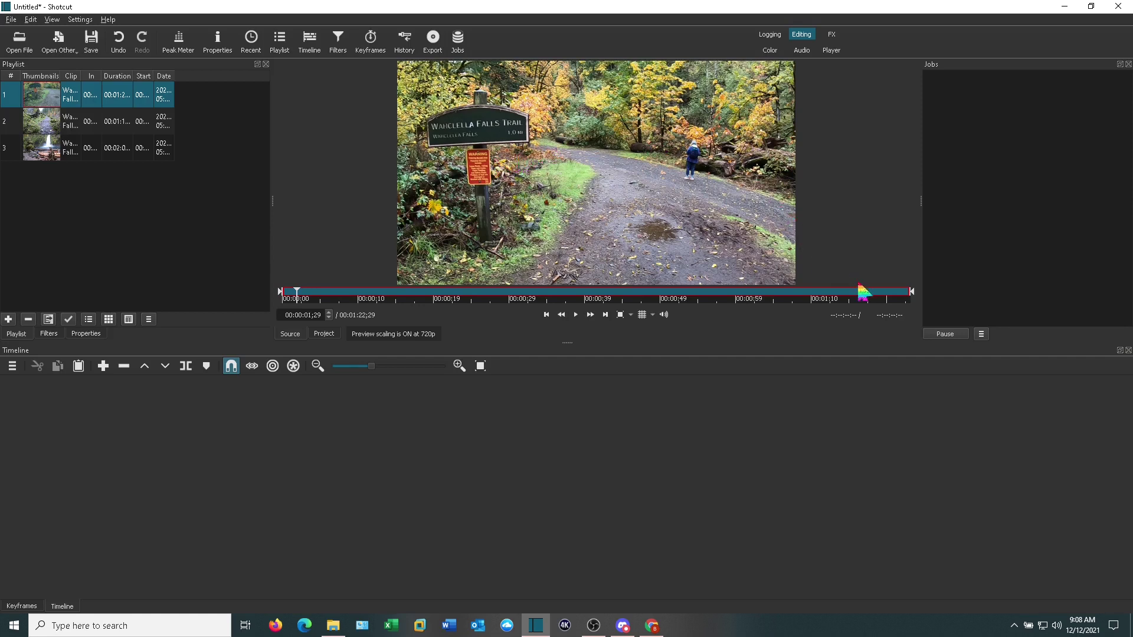
Trim Wahclella Falls 1 to end around 13 seconds and drop it onto track V1
mouse_move(915, 298)
left_mouse_down()
mouse_move(336, 299)
mouse_move(520, 298)
left_mouse_up()
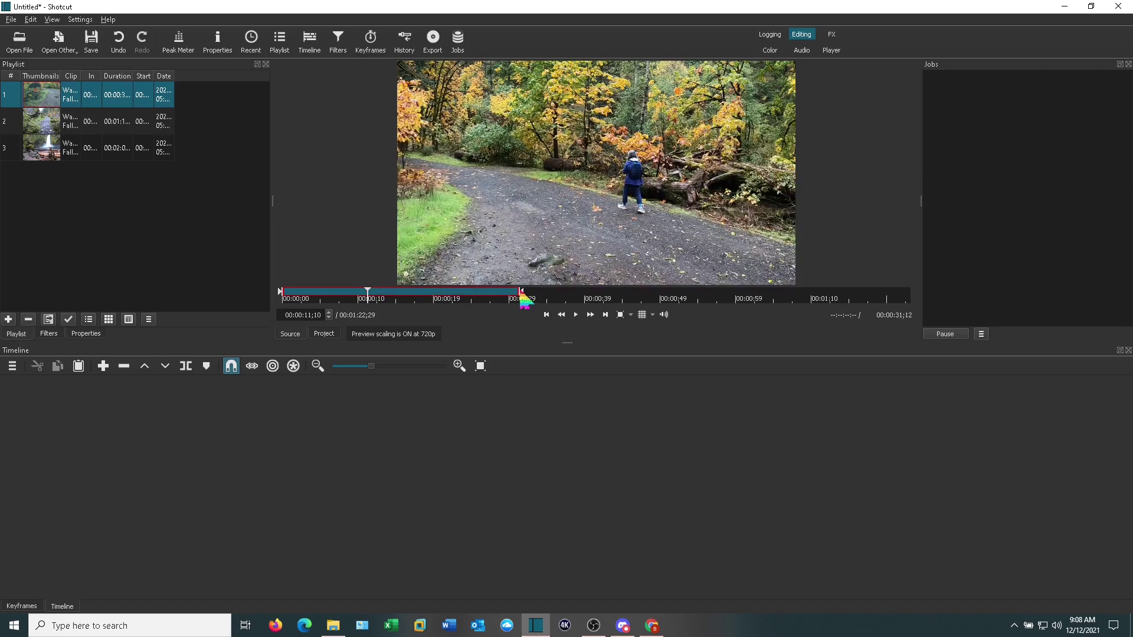
mouse_move(282, 298)
left_mouse_down()
mouse_move(458, 298)
mouse_move(282, 299)
left_mouse_up()
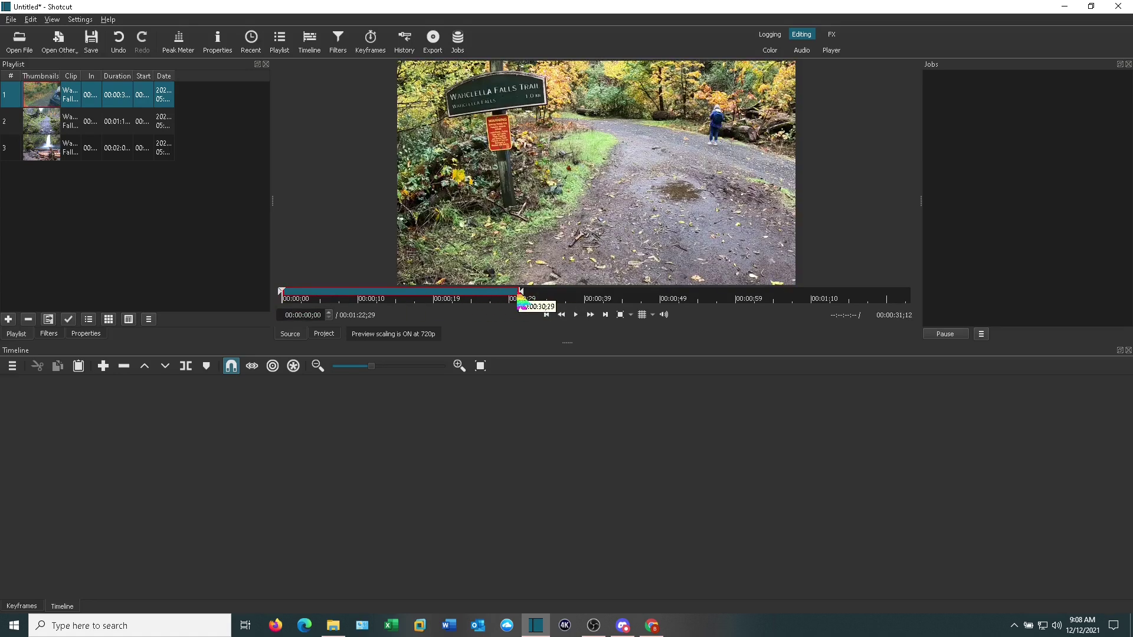
left_click_drag(522, 298, 384, 312)
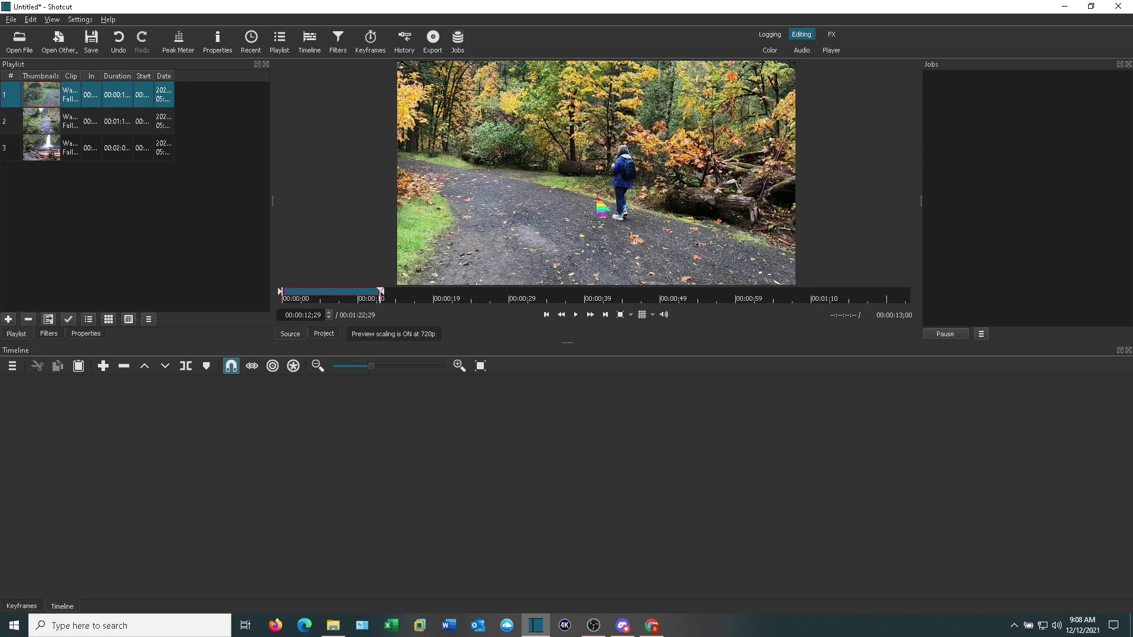
left_click_drag(602, 201, 170, 454)
left_click_drag(76, 444, 232, 397)
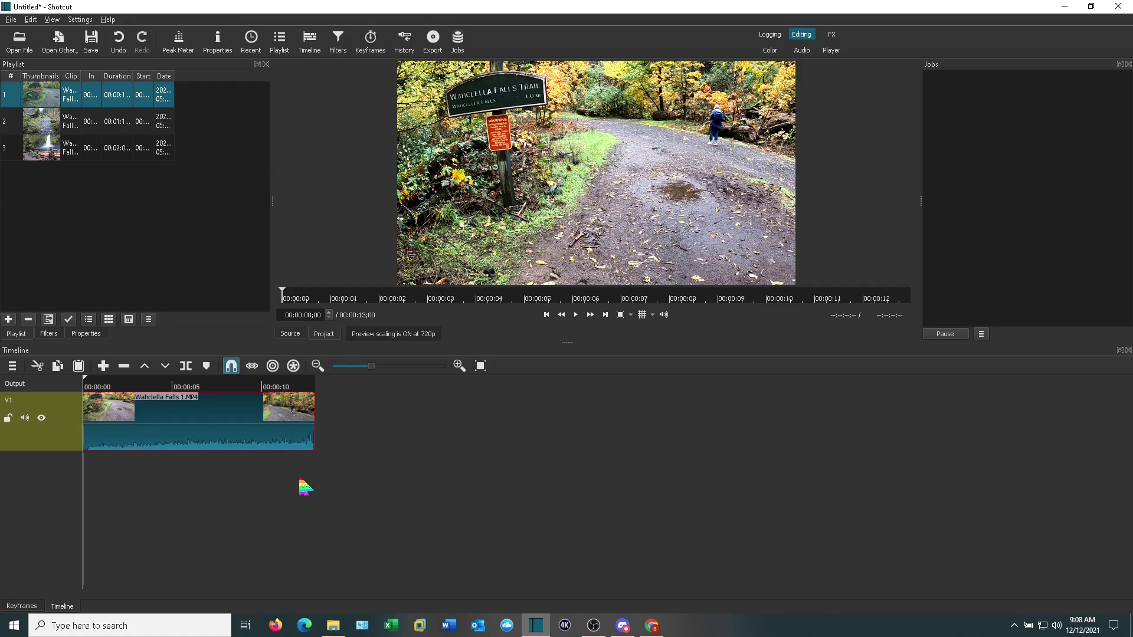
Scrub the timeline between about 5 and 11 seconds to review the clip
left_click(278, 479)
left_click(220, 478)
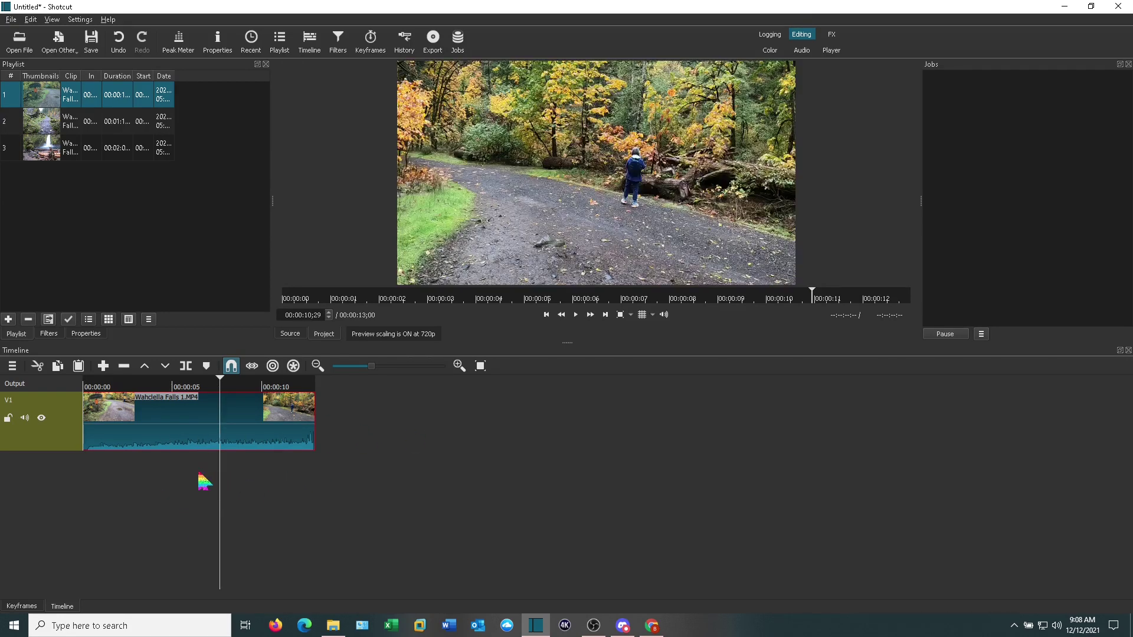
left_click(186, 478)
left_click(226, 475)
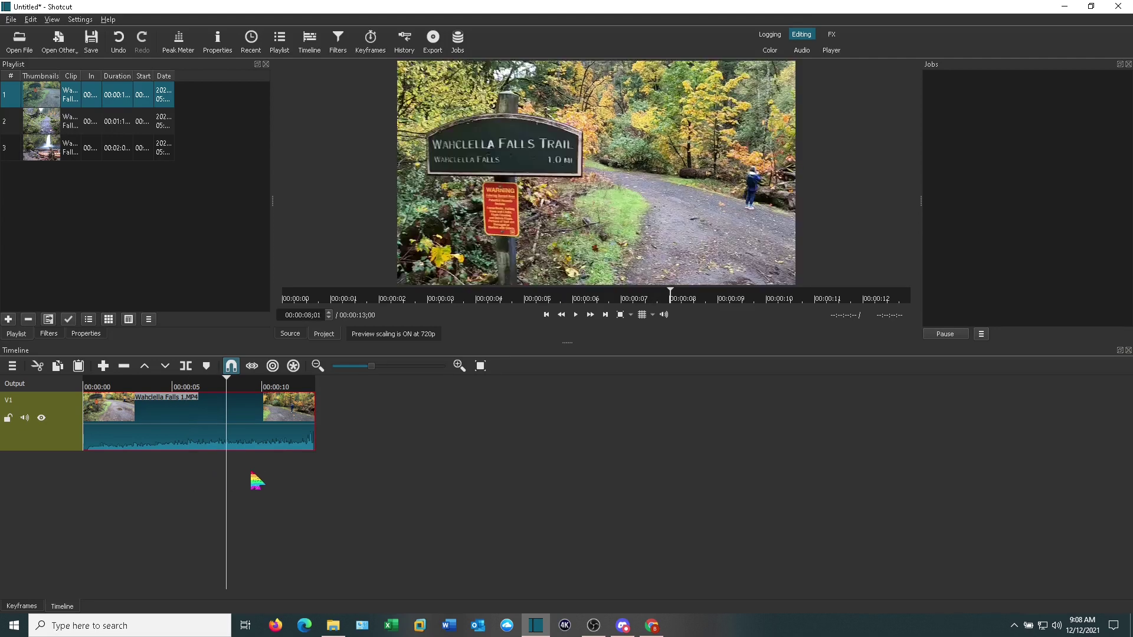
left_click(269, 475)
left_click(224, 477)
left_click(95, 477)
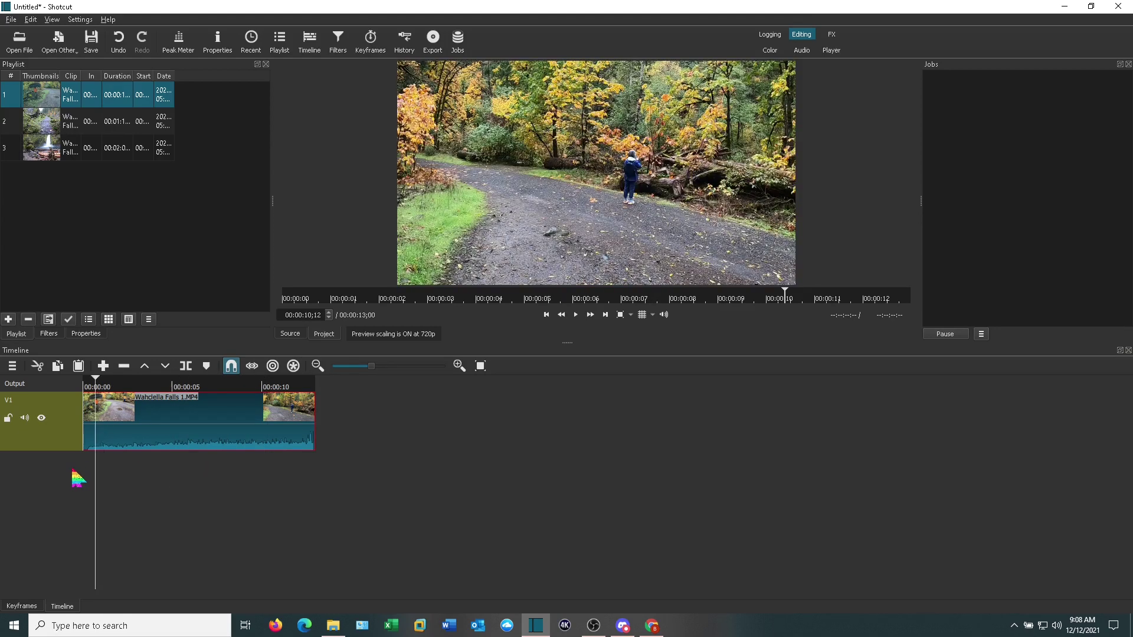
Load Wahclella Falls 2 in the player and trim its end to about 22 seconds
double_click(47, 121)
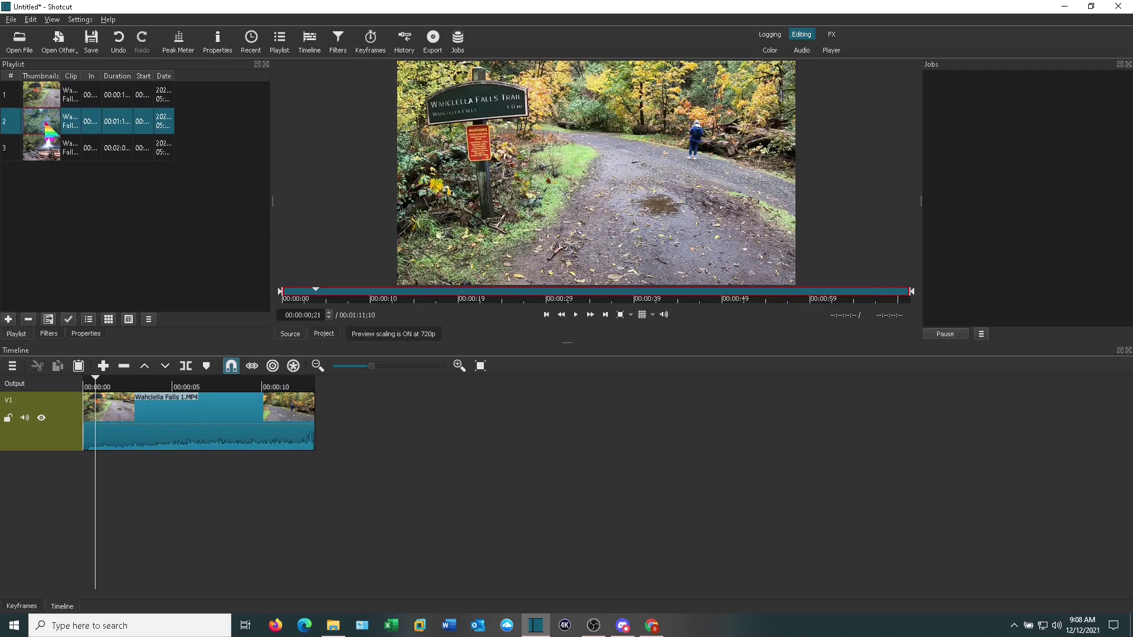
left_click(576, 315)
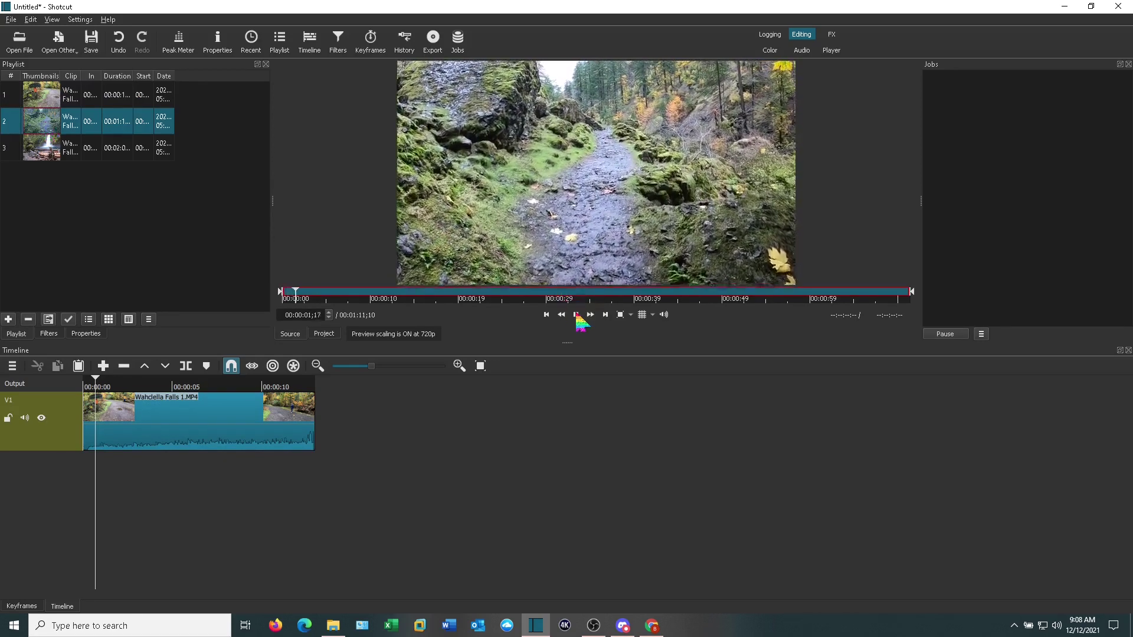
left_click(576, 314)
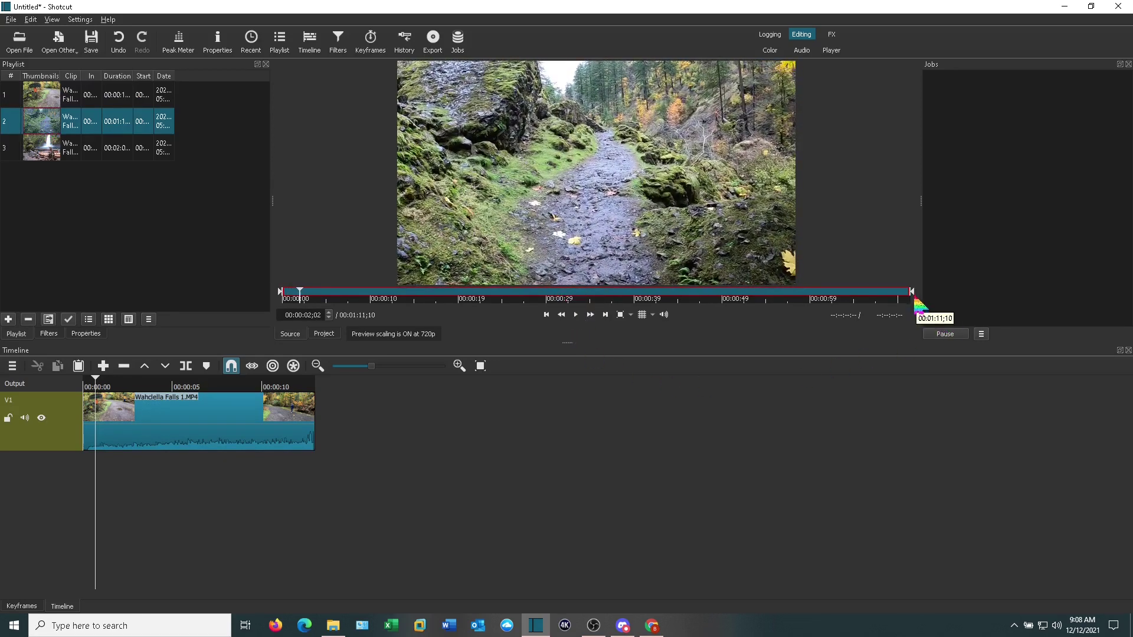
left_click_drag(915, 297, 482, 298)
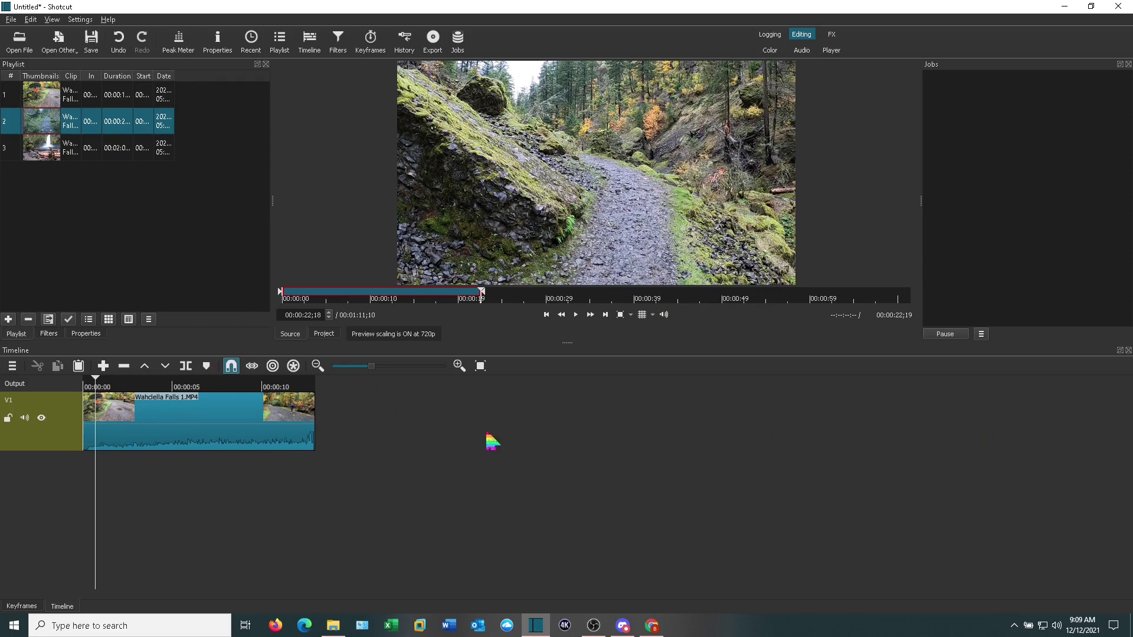
Add a V2 video track and place Wahclella Falls 2 on it after the V1 clip
right_click(59, 447)
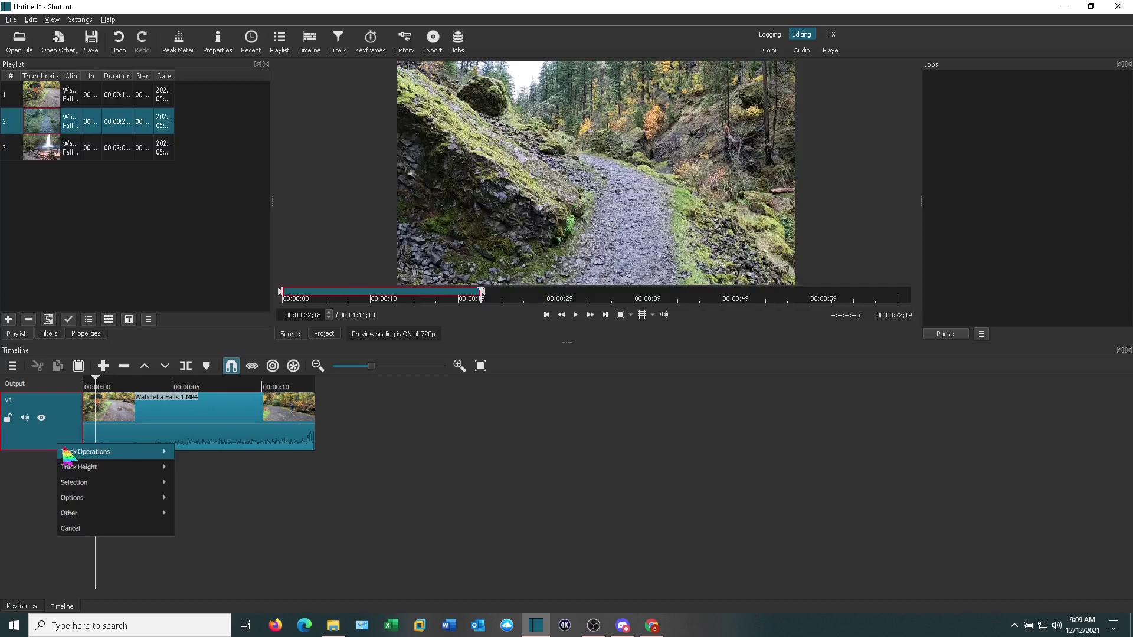
mouse_move(70, 453)
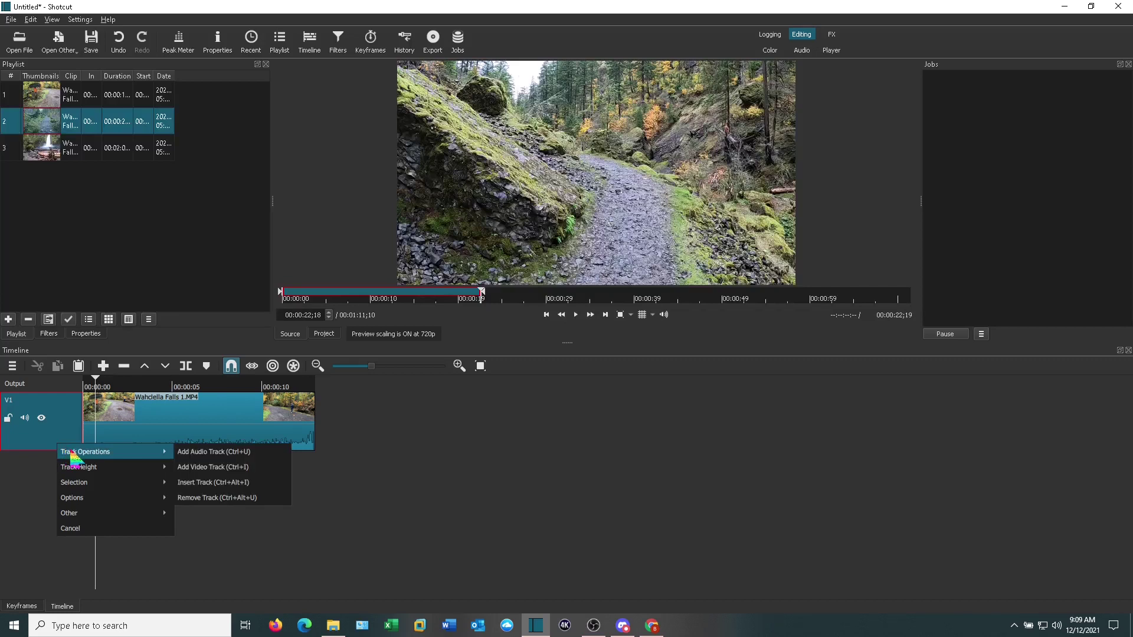
left_click(193, 468)
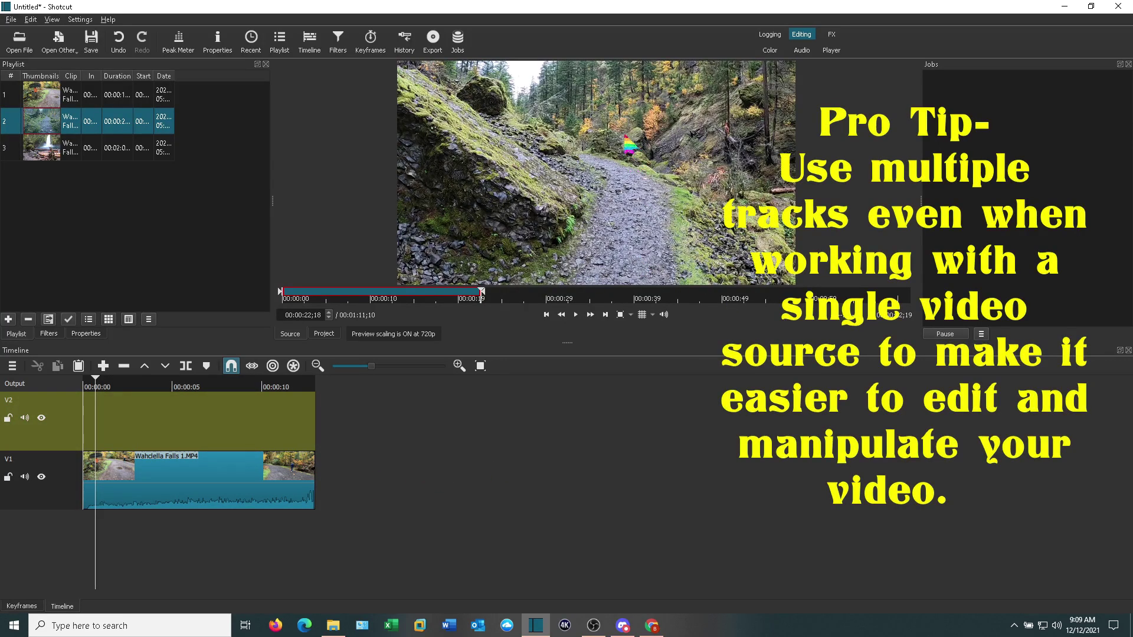
left_click_drag(628, 145, 371, 499)
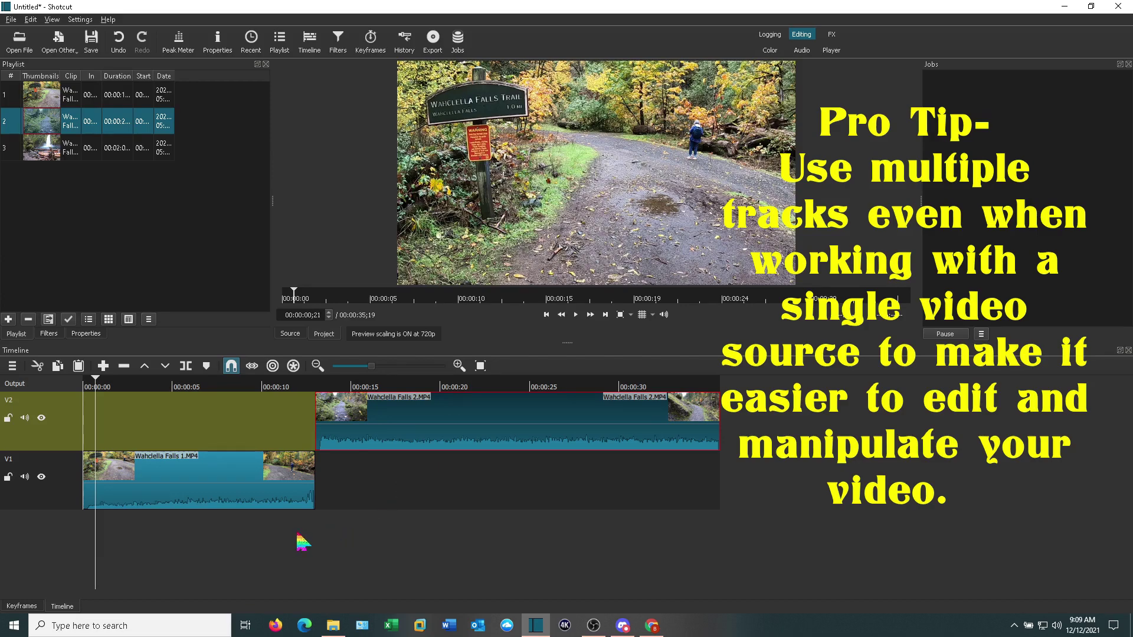
Play across the join between the two clips around 12 seconds
left_click(298, 534)
left_click(577, 316)
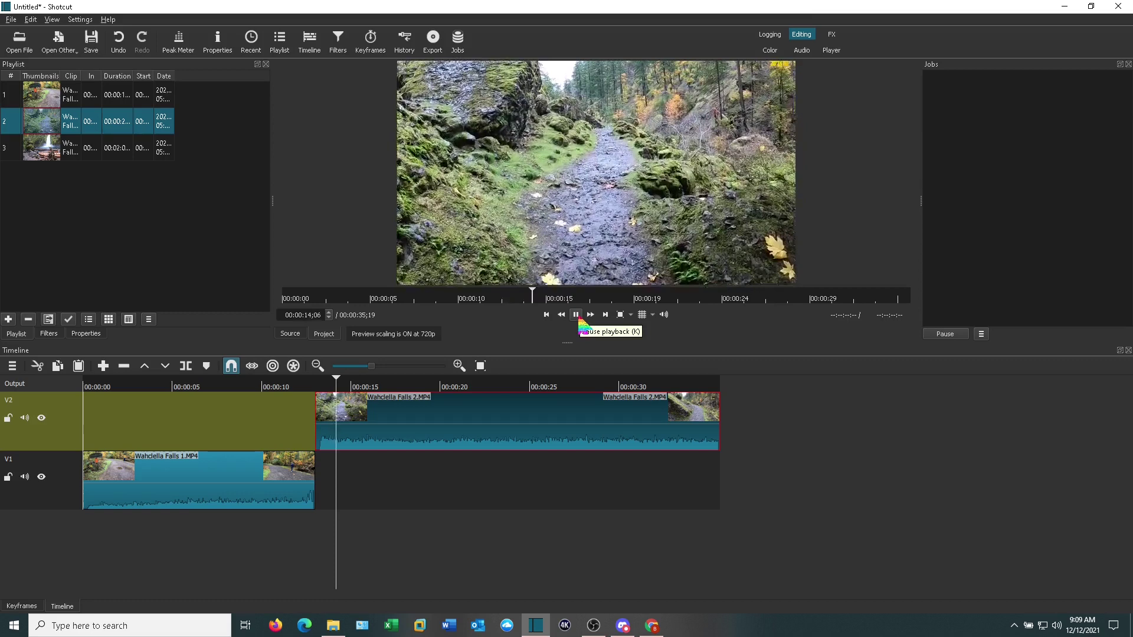
left_click(577, 316)
left_click_drag(345, 548, 288, 549)
Preview Wahclella Falls 3 and set an earlier out point for it
left_click(42, 156)
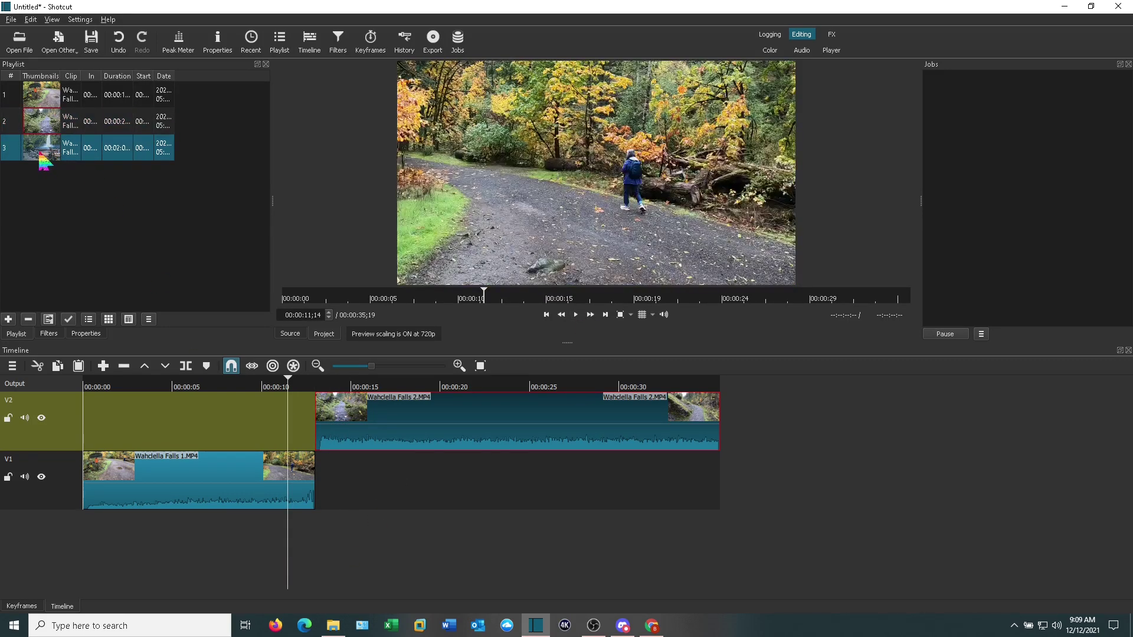
double_click(43, 156)
left_click(577, 314)
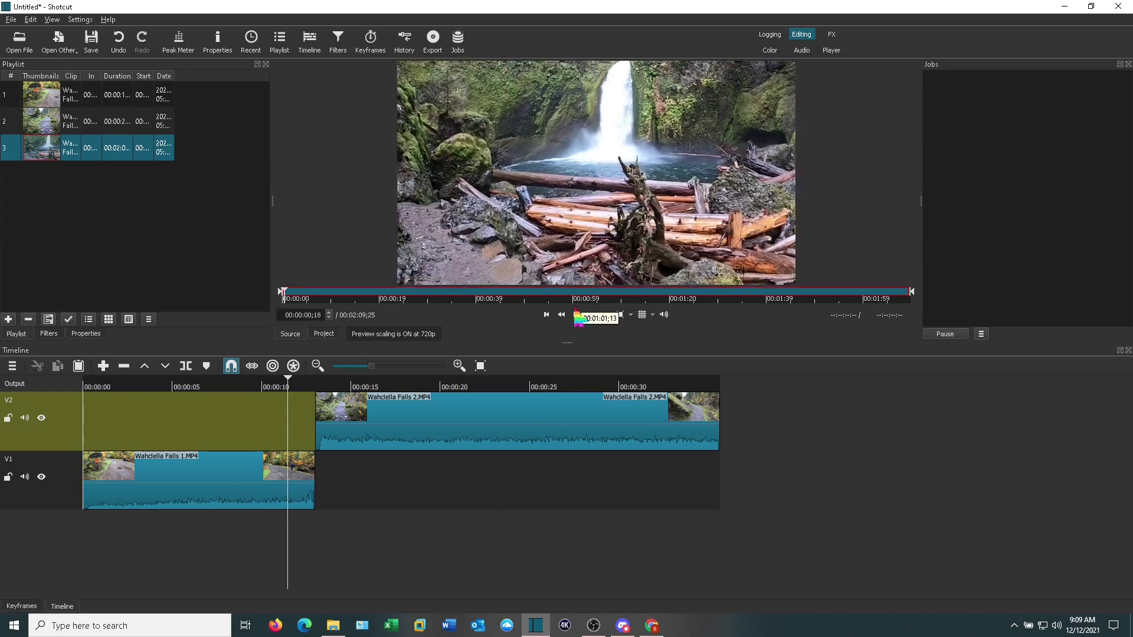
left_click(576, 315)
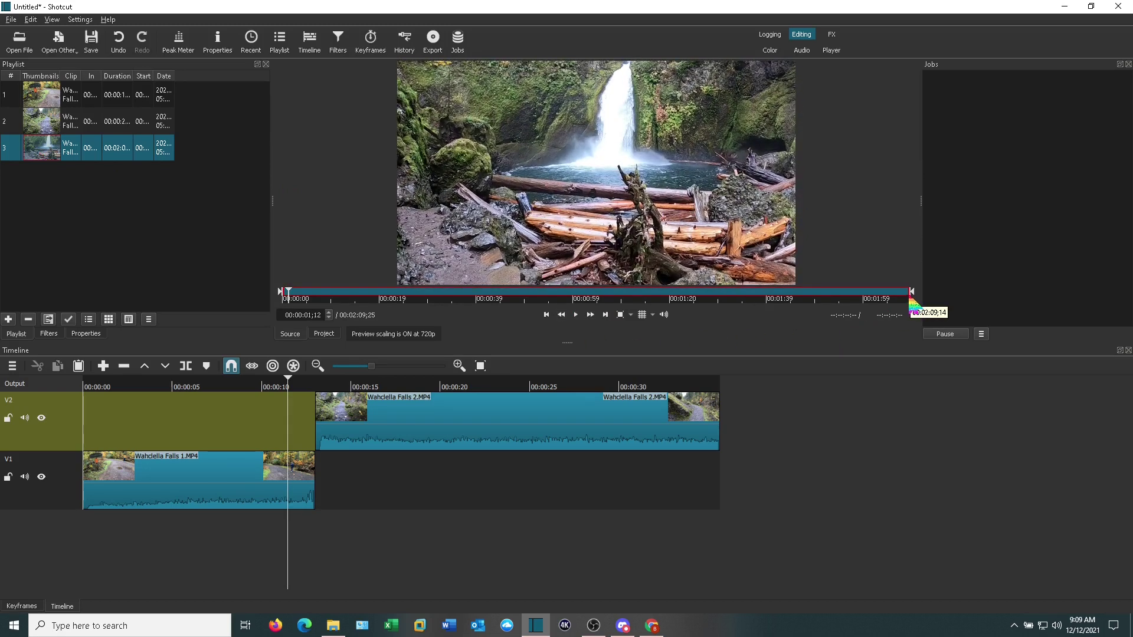
mouse_move(912, 295)
left_mouse_down()
mouse_move(354, 313)
mouse_move(400, 300)
mouse_move(486, 201)
mouse_move(685, 390)
mouse_move(701, 454)
mouse_move(719, 465)
mouse_move(734, 546)
left_mouse_up()
Snap Wahclella Falls 3 on V1 to start exactly where the V2 clip ends
mouse_move(823, 484)
left_mouse_down()
mouse_move(859, 476)
mouse_move(805, 481)
left_mouse_up()
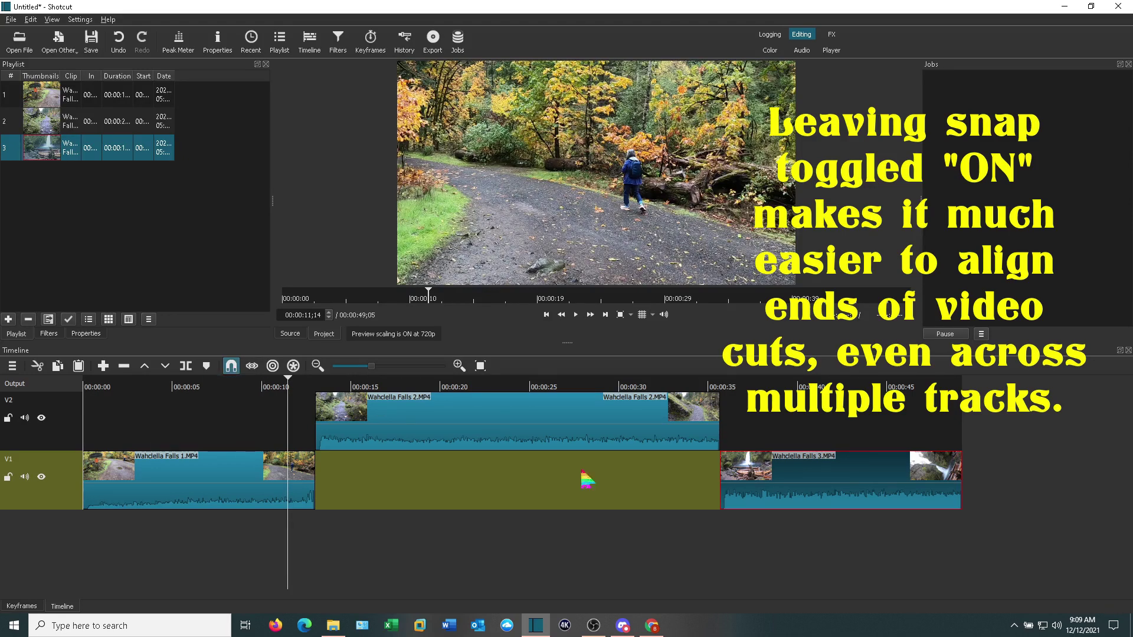
mouse_move(818, 485)
left_mouse_down()
mouse_move(897, 476)
mouse_move(835, 481)
left_mouse_up()
left_click(694, 546)
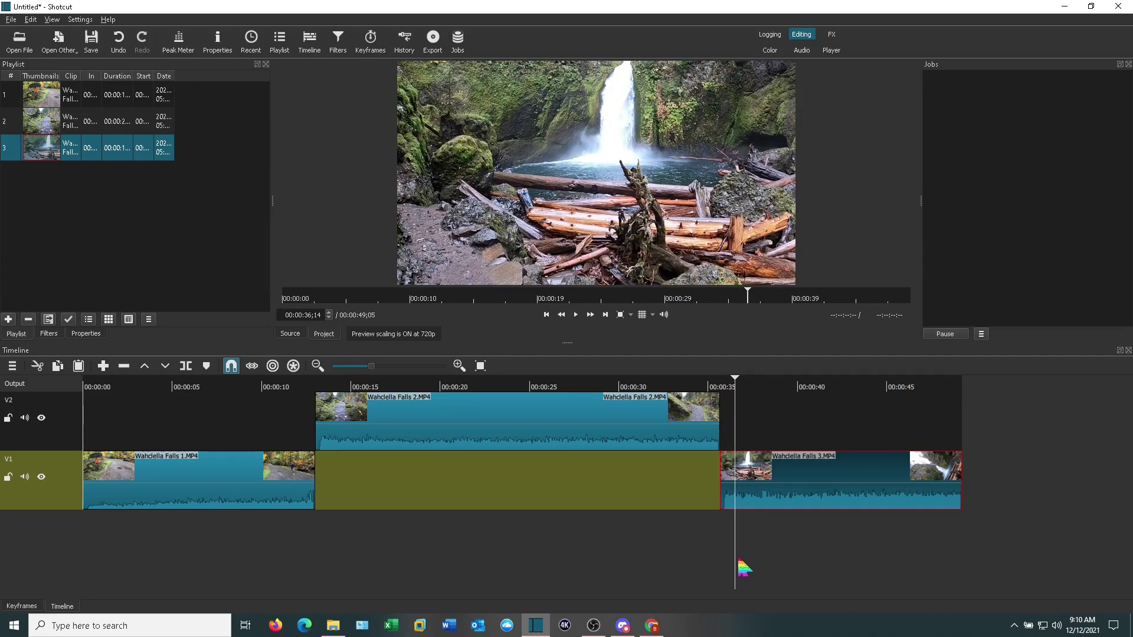
left_click_drag(735, 556, 273, 526)
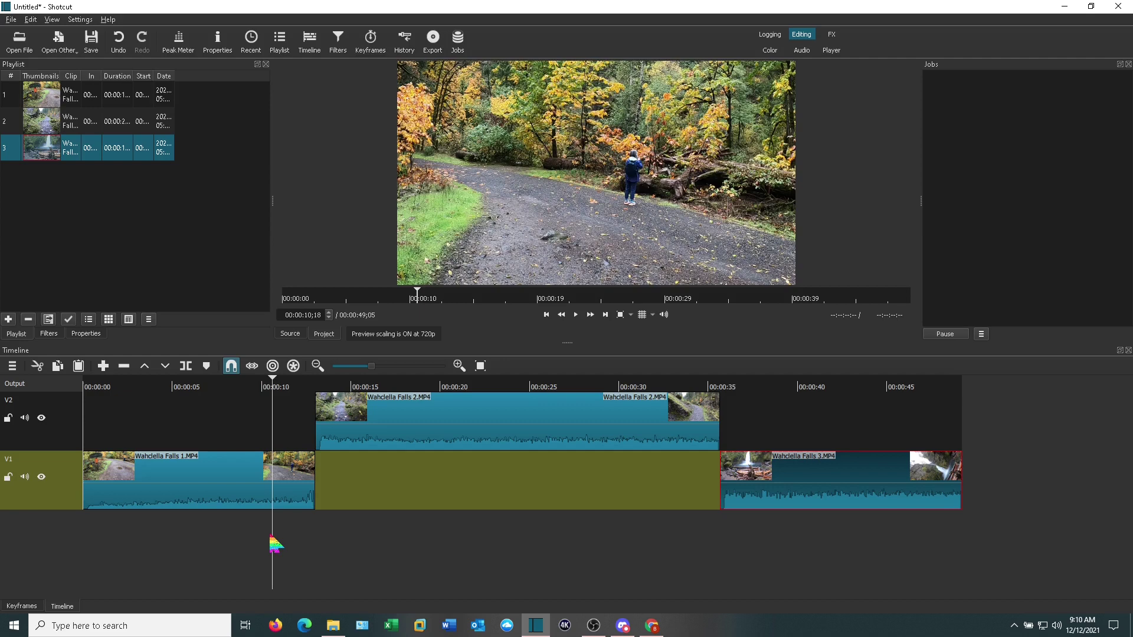
Split Wahclella Falls 1 at 00:00:10 and delete its right-hand piece
mouse_move(271, 538)
left_mouse_down()
mouse_move(190, 534)
mouse_move(271, 530)
mouse_move(262, 525)
left_mouse_up()
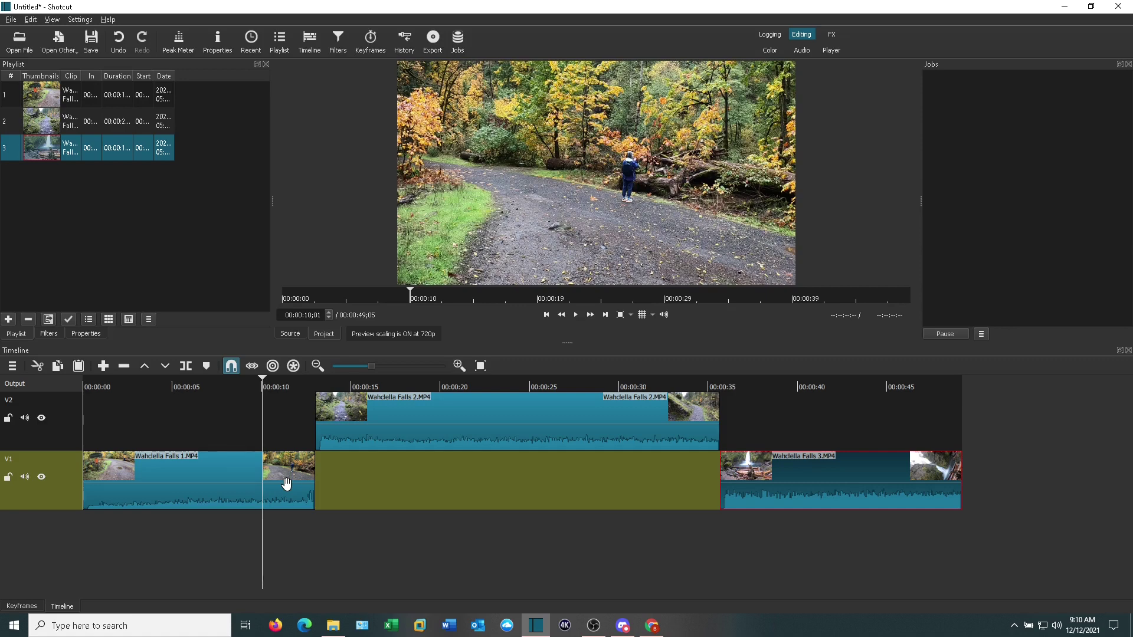
left_click(287, 485)
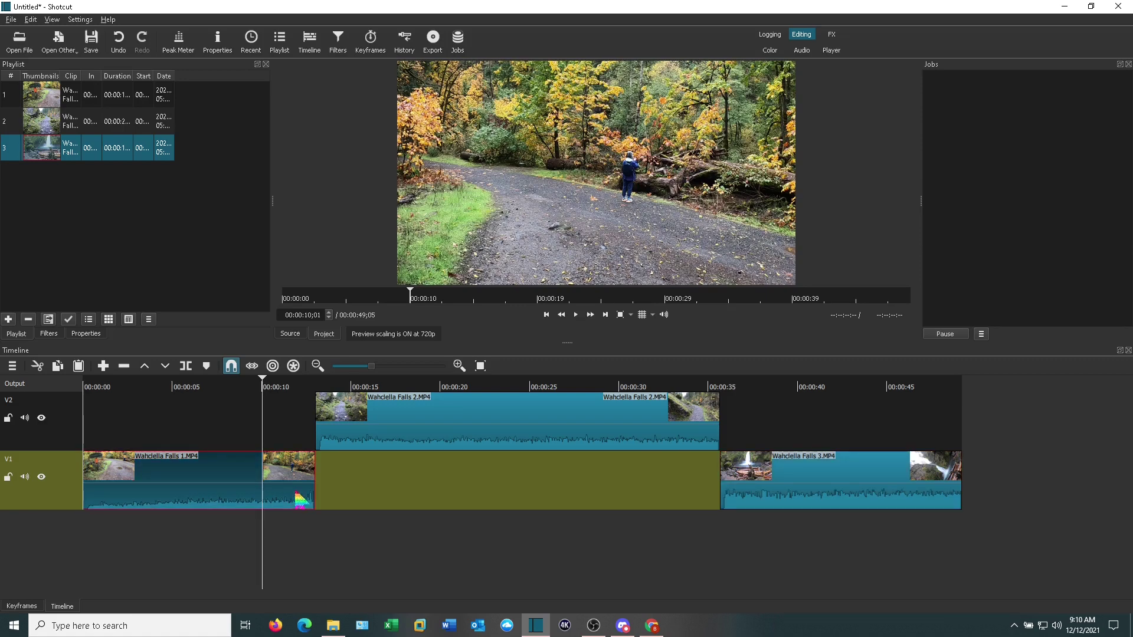
left_click(187, 366)
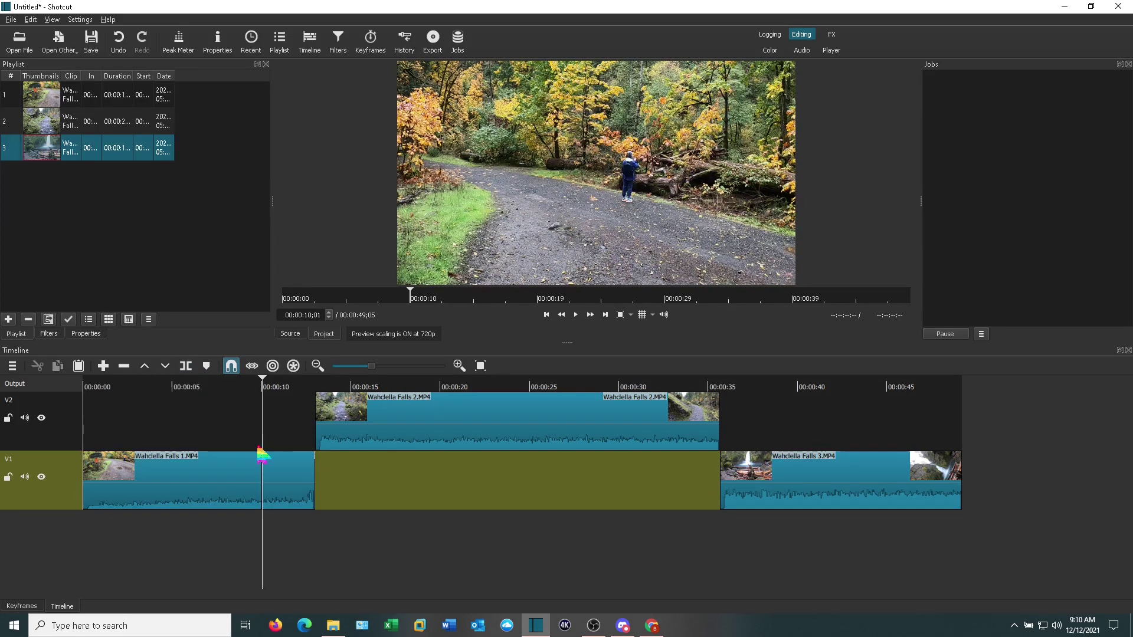
left_click(289, 479)
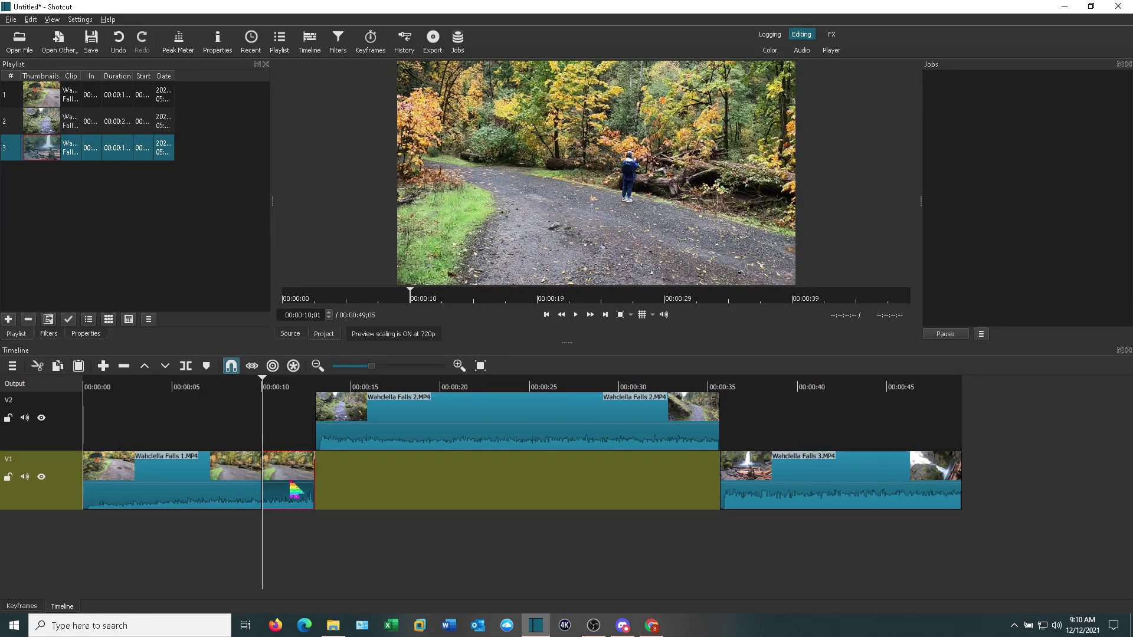
key("BackSpace")
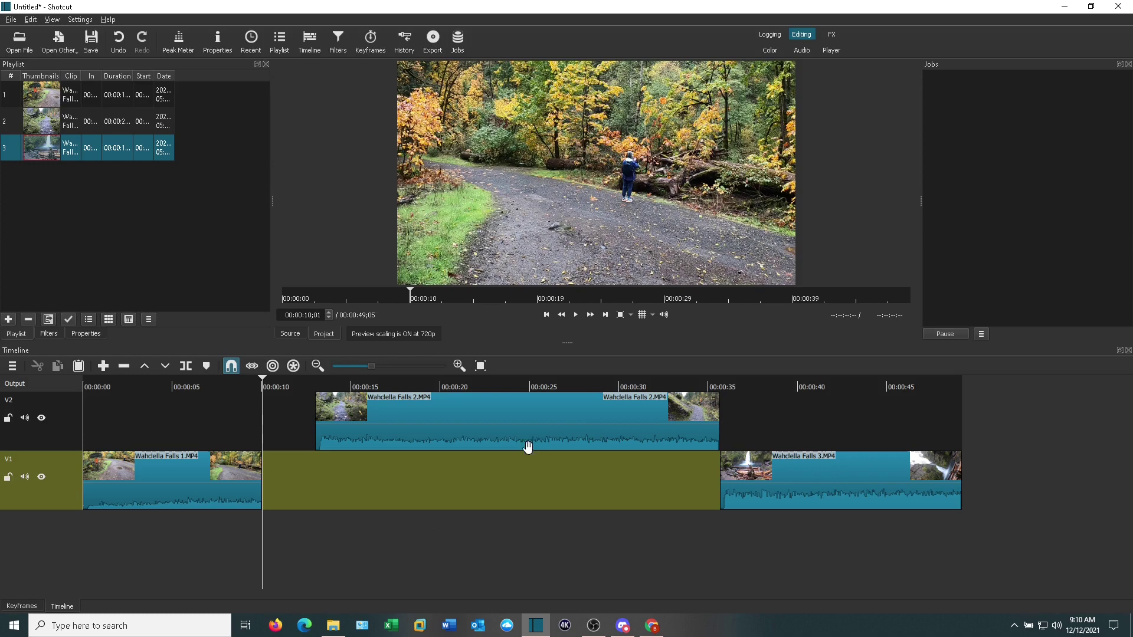
left_click(603, 425)
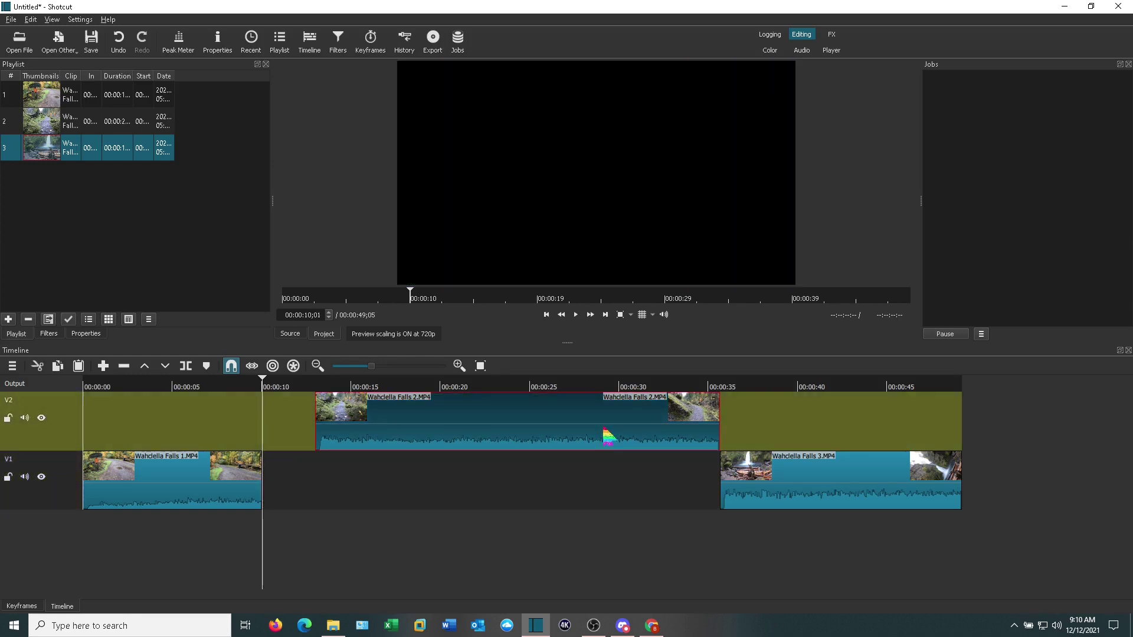
Move the V2 clip to start at 00:00:10 and trim it to end at 00:00:20
left_click_drag(604, 430, 540, 432)
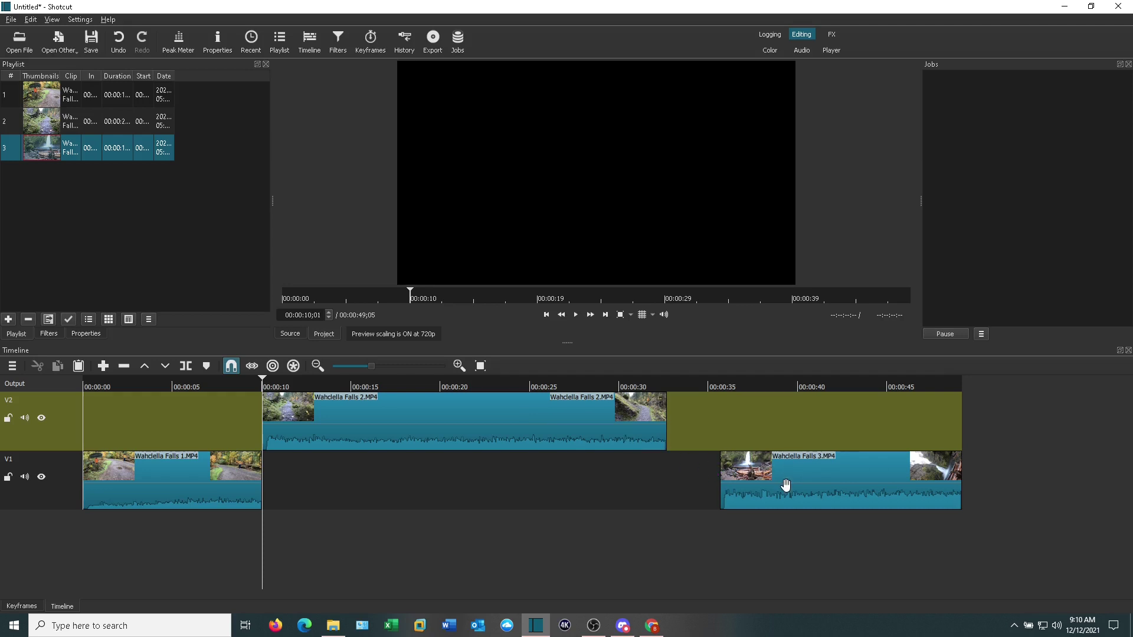
mouse_move(785, 485)
left_mouse_down()
mouse_move(751, 493)
mouse_move(780, 488)
left_mouse_up()
left_click_drag(263, 553, 440, 546)
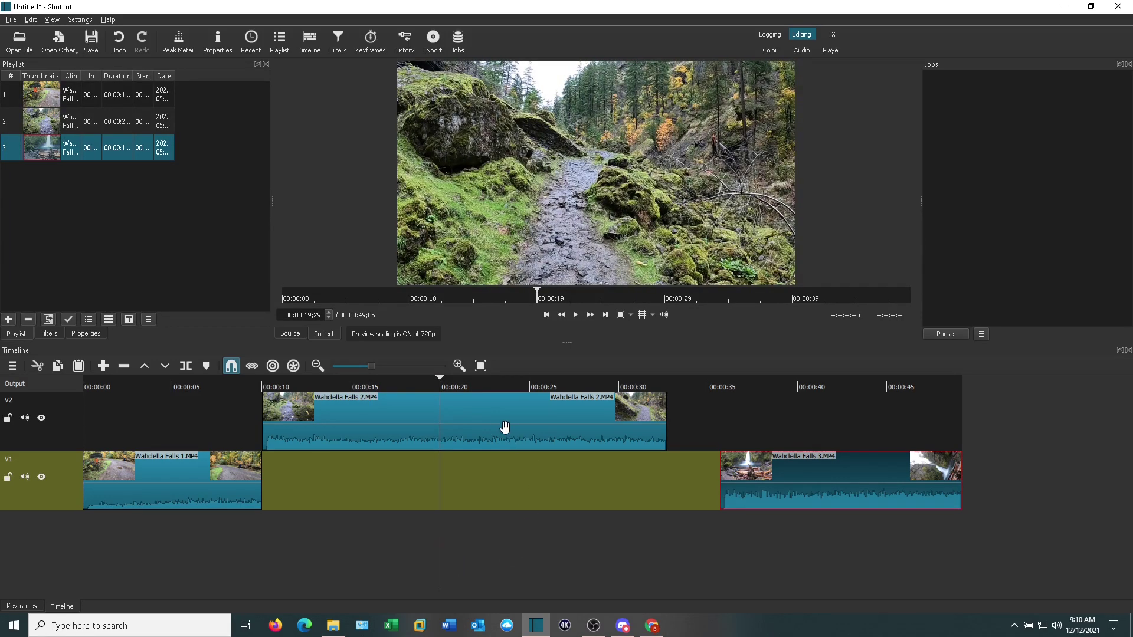
left_click(490, 420)
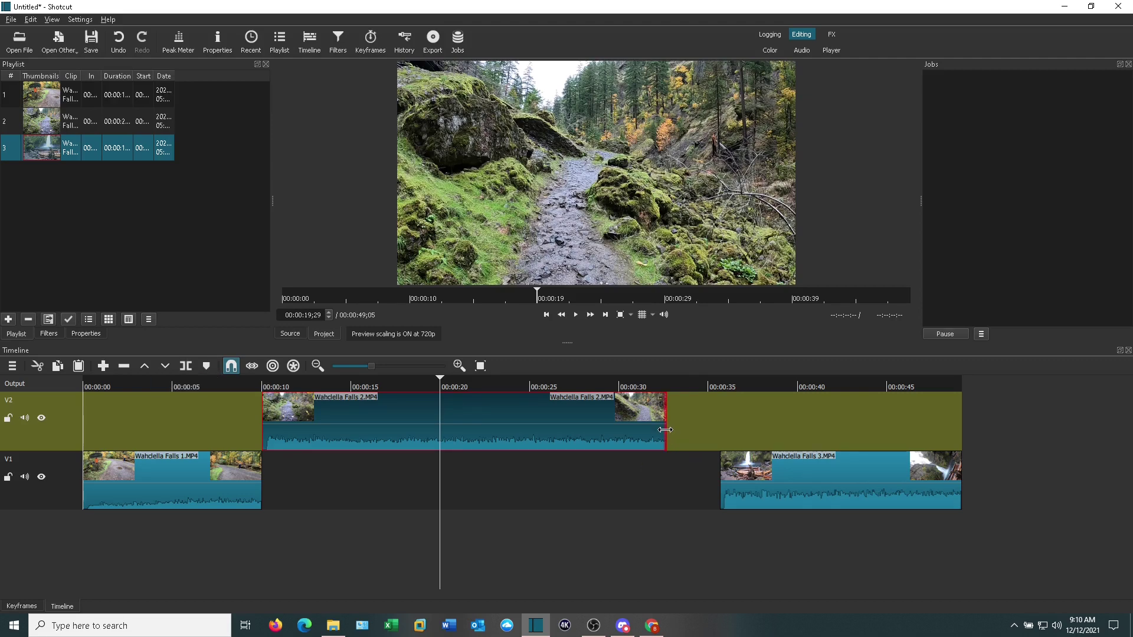
left_click_drag(665, 430, 431, 428)
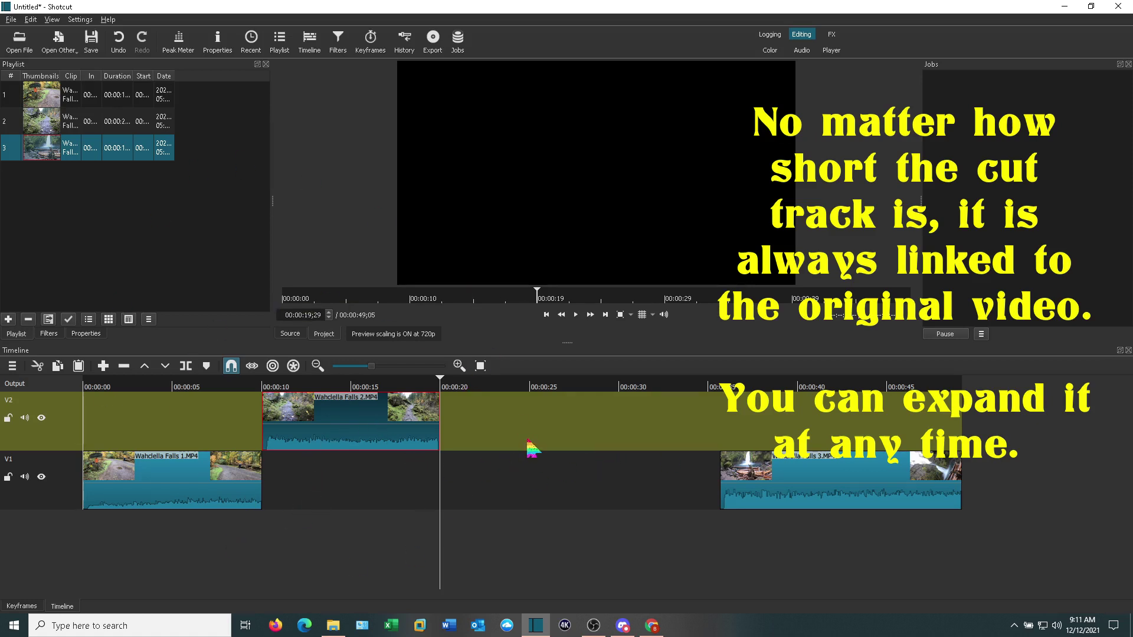
Drag Wahclella Falls 3 on V1 to start at 00:00:20
left_click(399, 549)
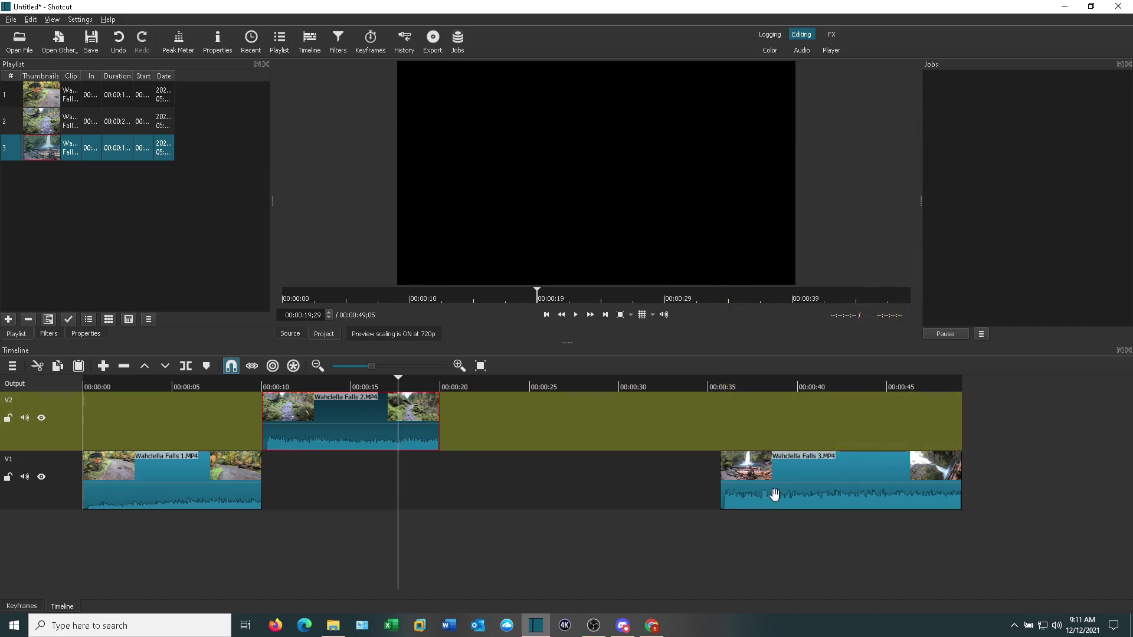
left_click_drag(831, 479, 442, 495)
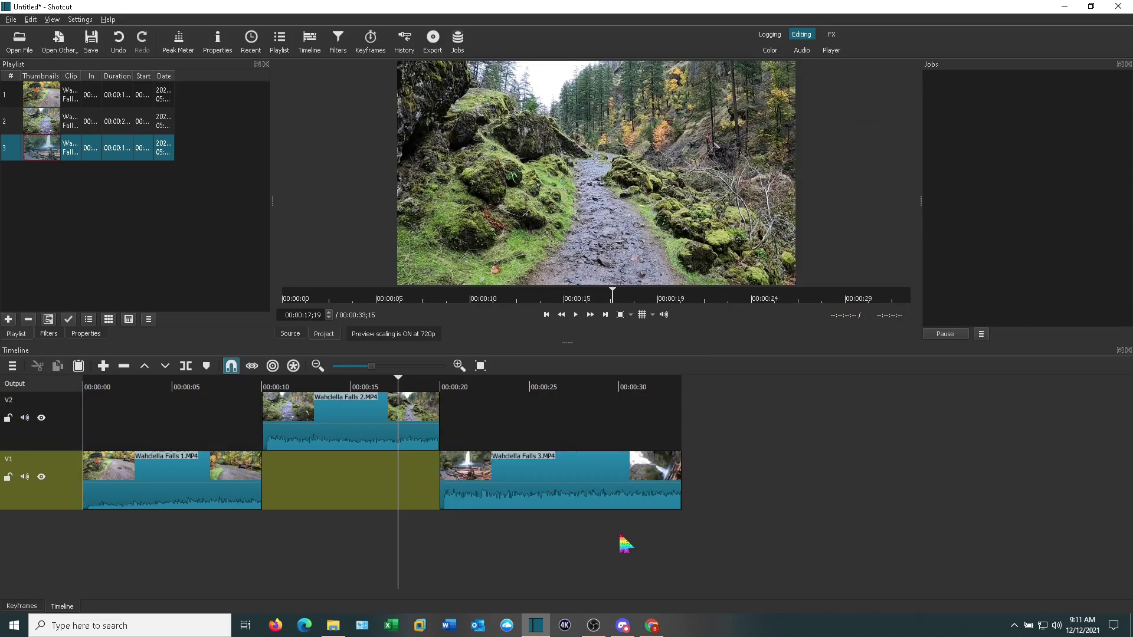
left_click_drag(636, 536, 619, 534)
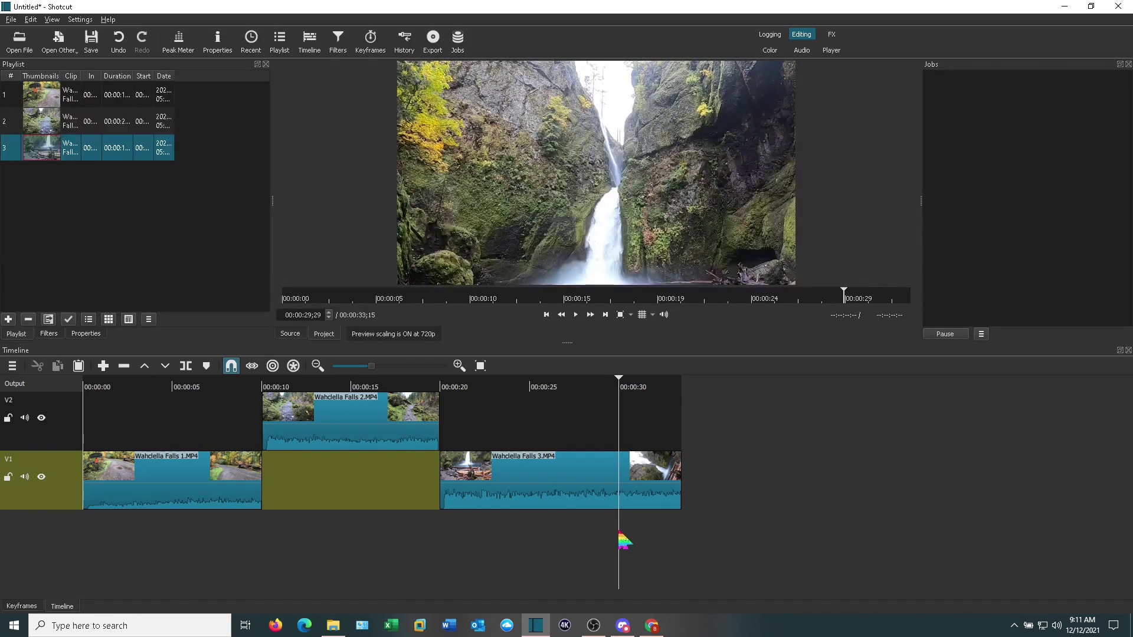
Trim Wahclella Falls 3 to end at 00:00:30 and play back the 30-second edit
left_click(655, 494)
left_click_drag(681, 491, 618, 491)
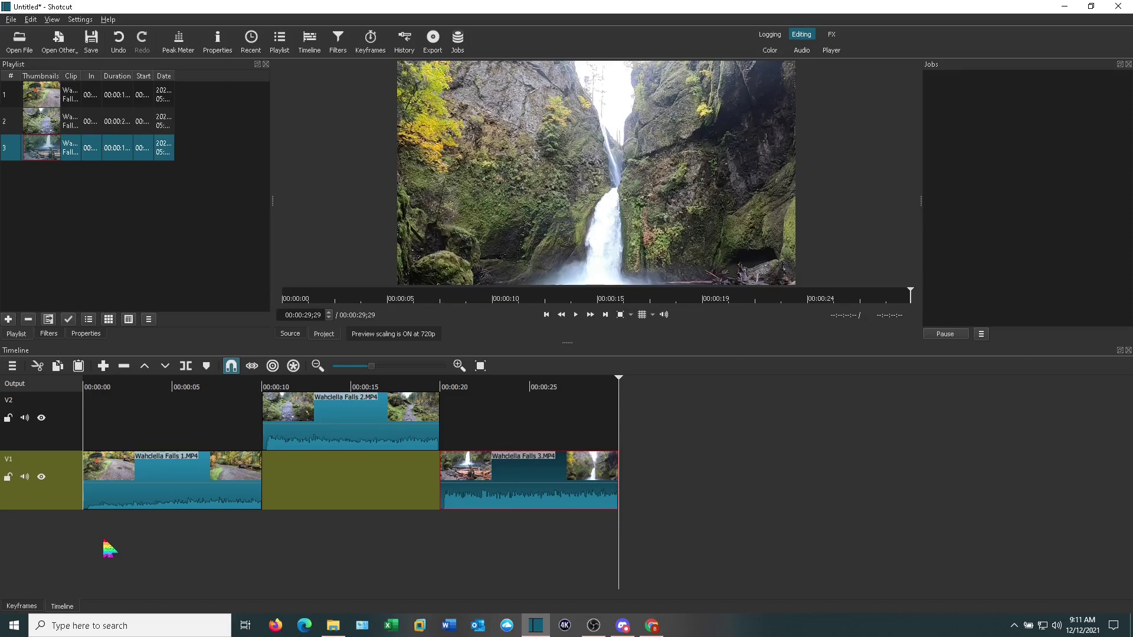
left_click_drag(103, 542, 234, 556)
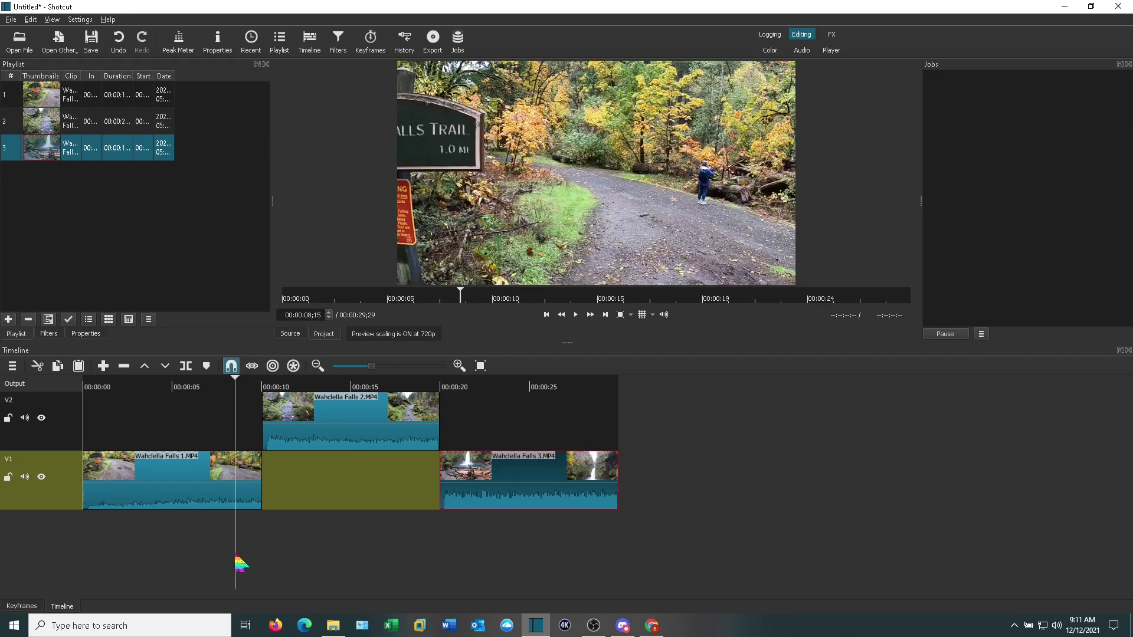
left_click(575, 315)
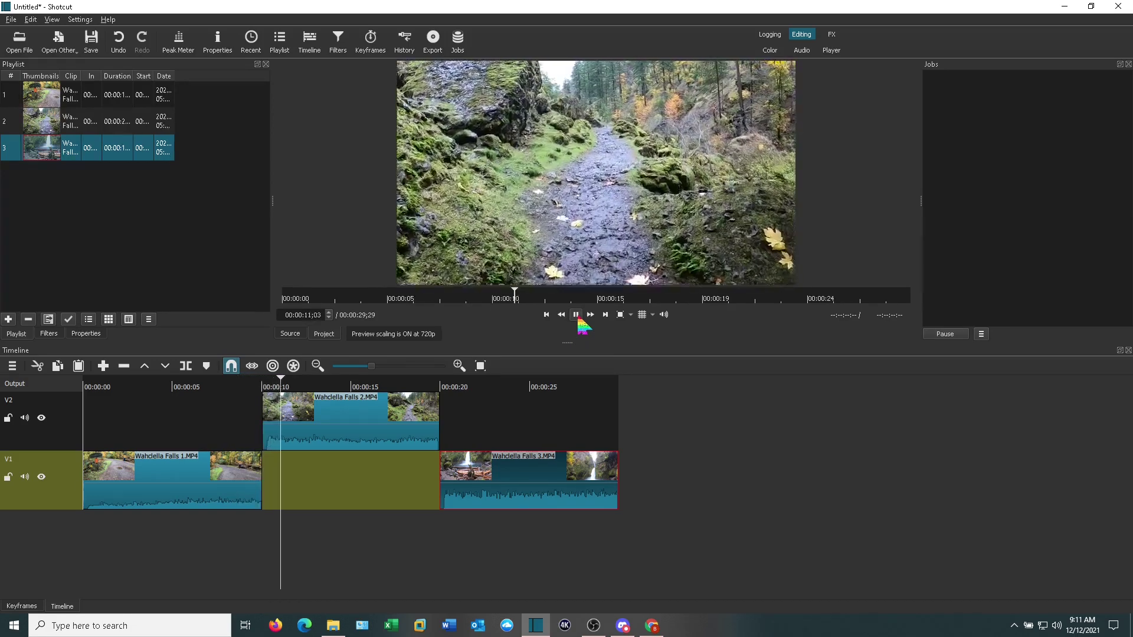
left_click(577, 316)
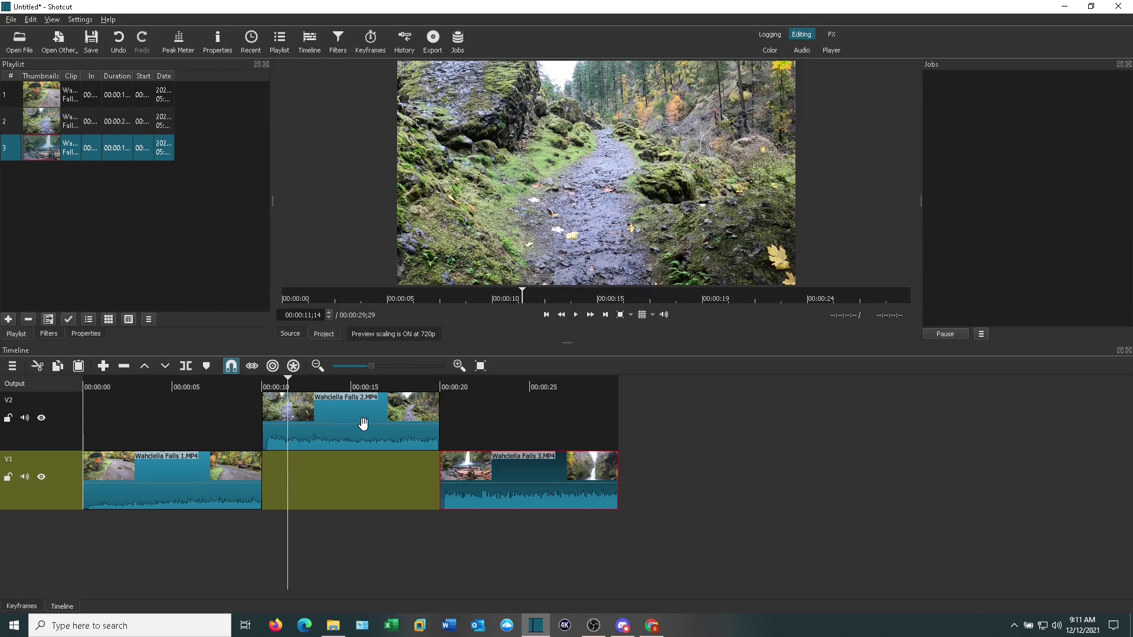
left_click(335, 430)
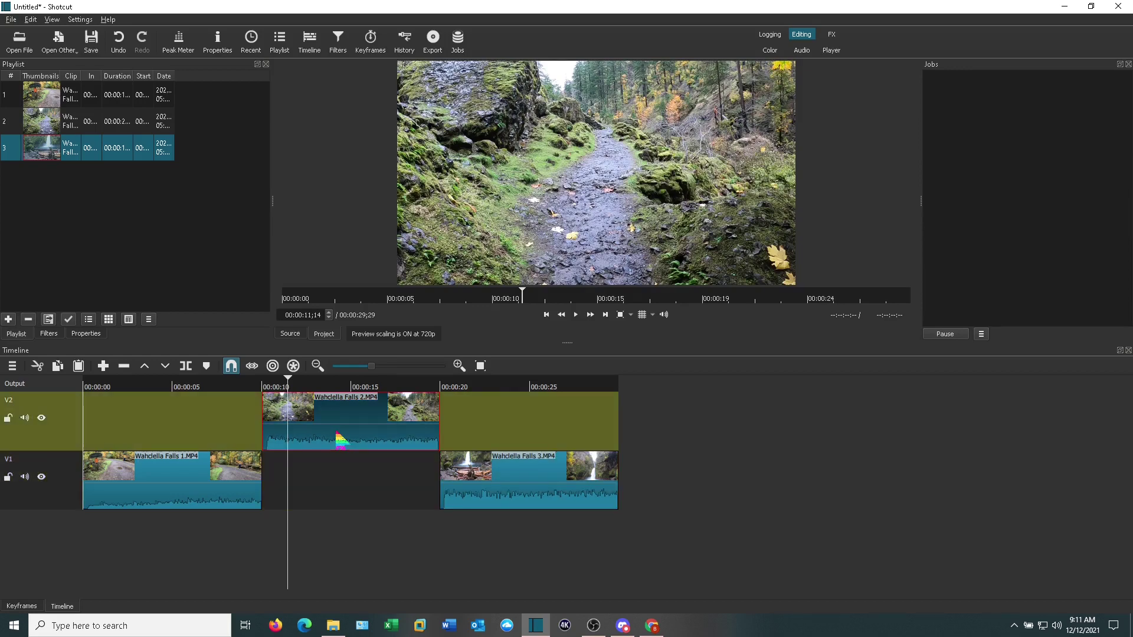
Add a 00:00:01;00 Fade In Video filter to Wahclella Falls 2 and preview it from its start
left_click(48, 334)
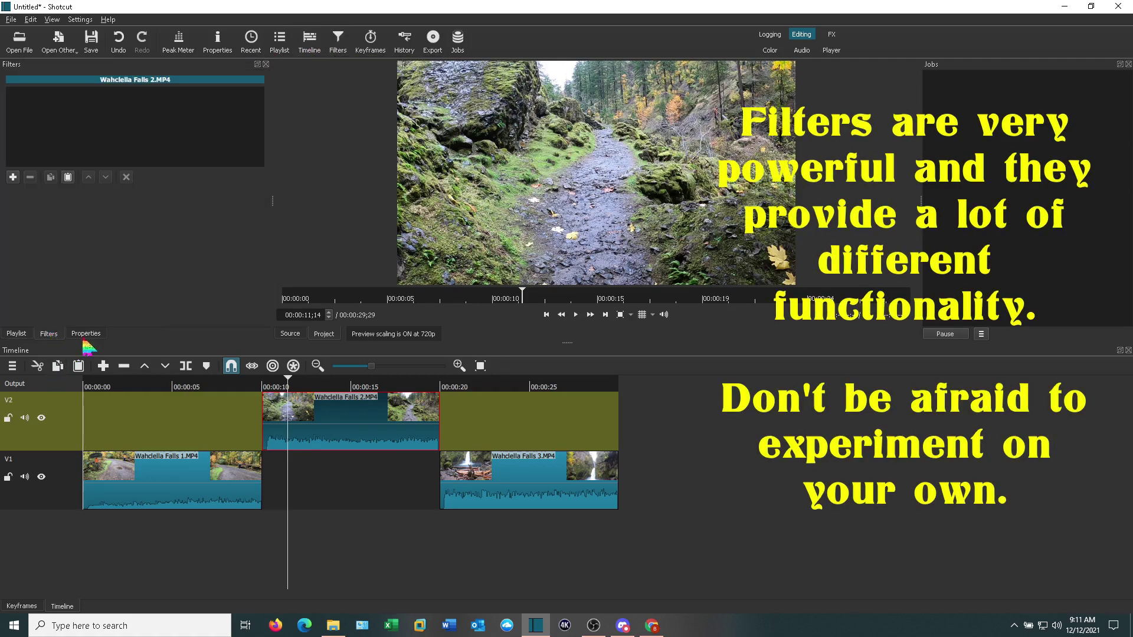
left_click(13, 178)
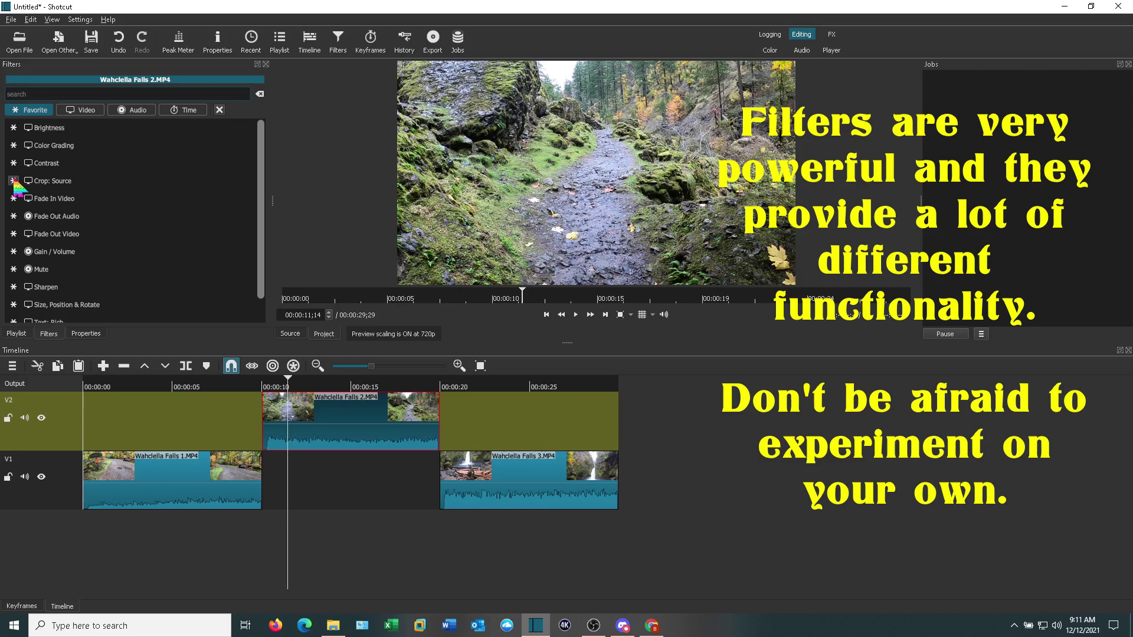
left_click(65, 201)
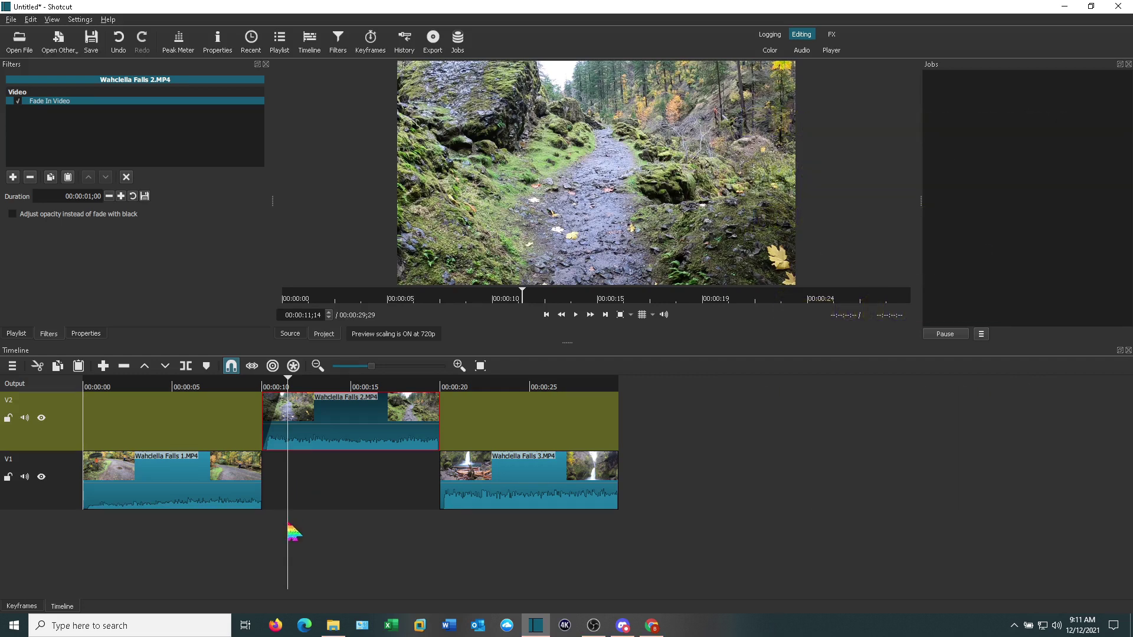
left_click(257, 525)
left_click_drag(258, 524, 250, 526)
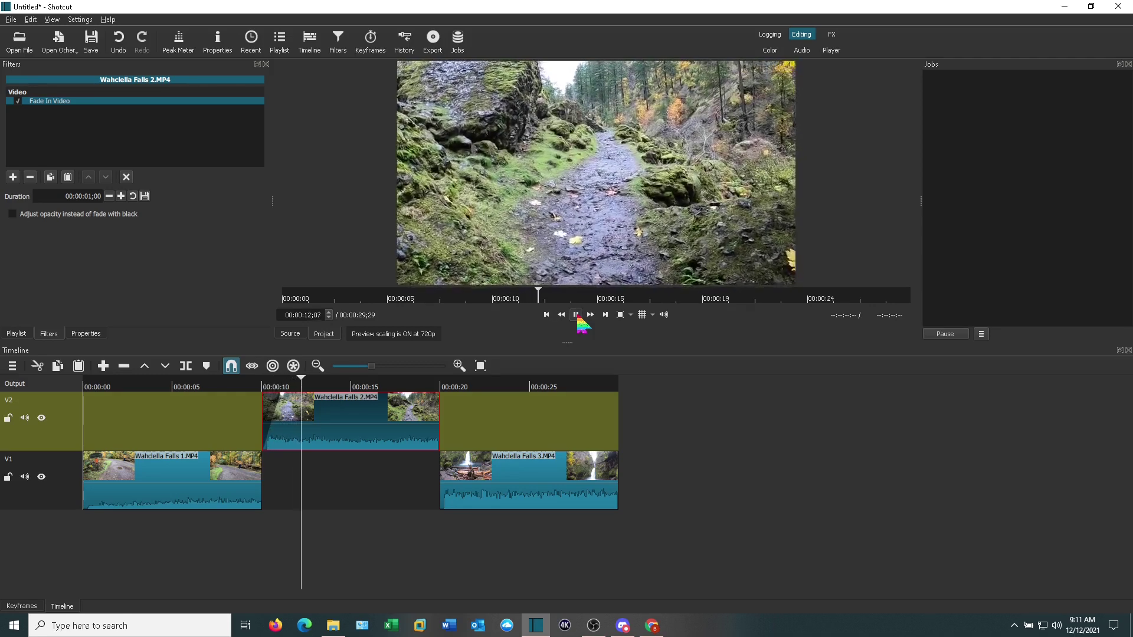
left_click(577, 316)
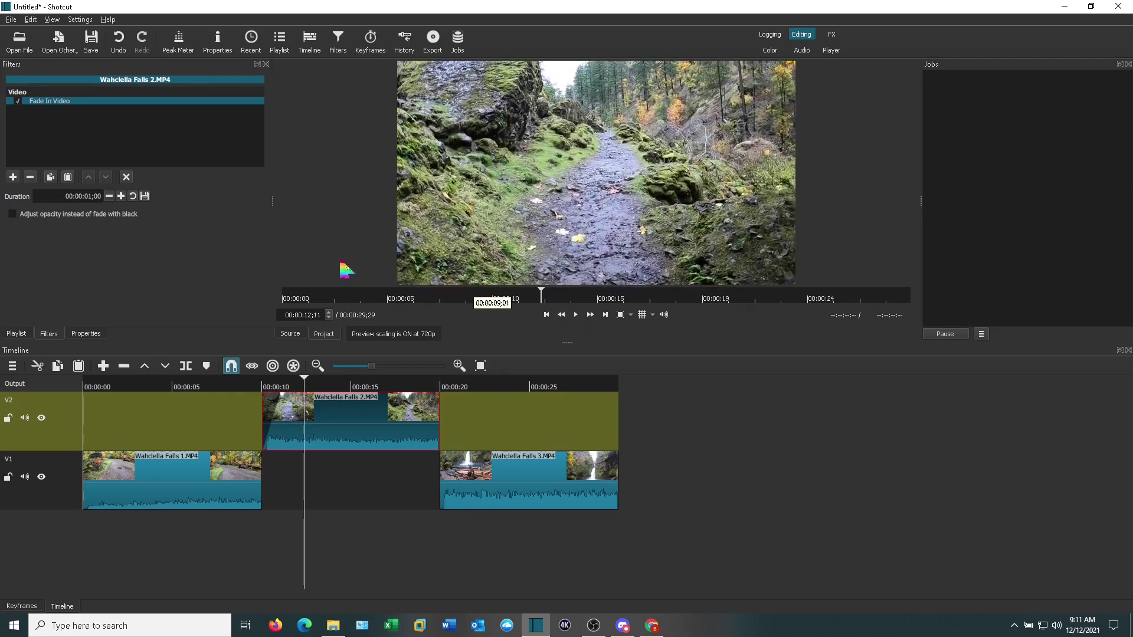
Remove Fade In Video from Wahclella Falls 2, move it to V1, and overlap clip 1's end
left_click(30, 177)
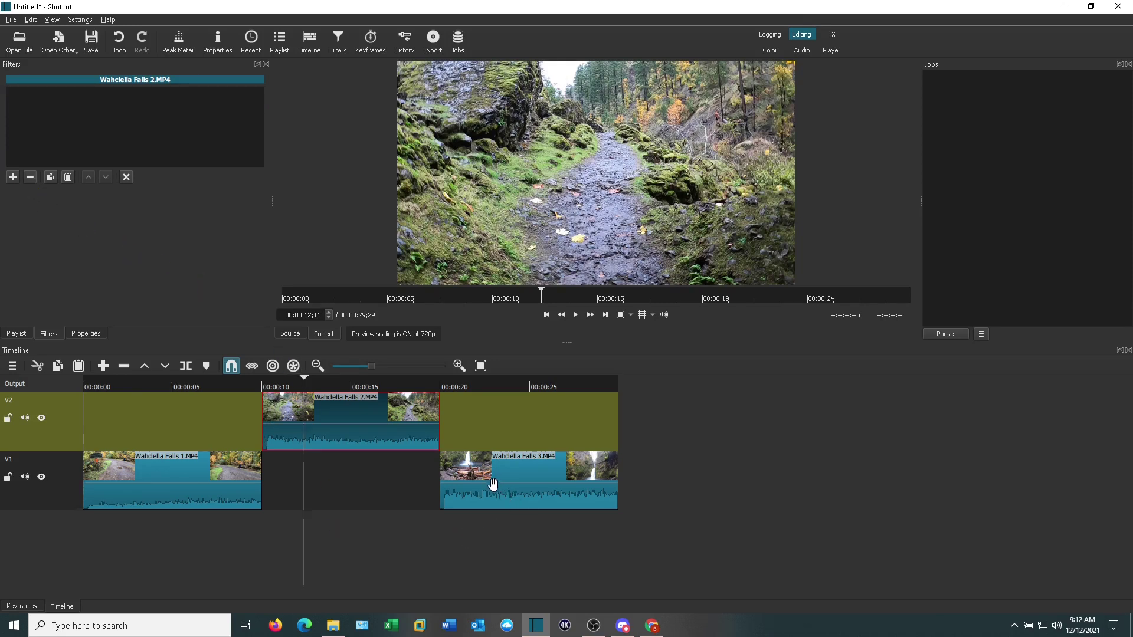
left_click_drag(356, 429, 349, 464)
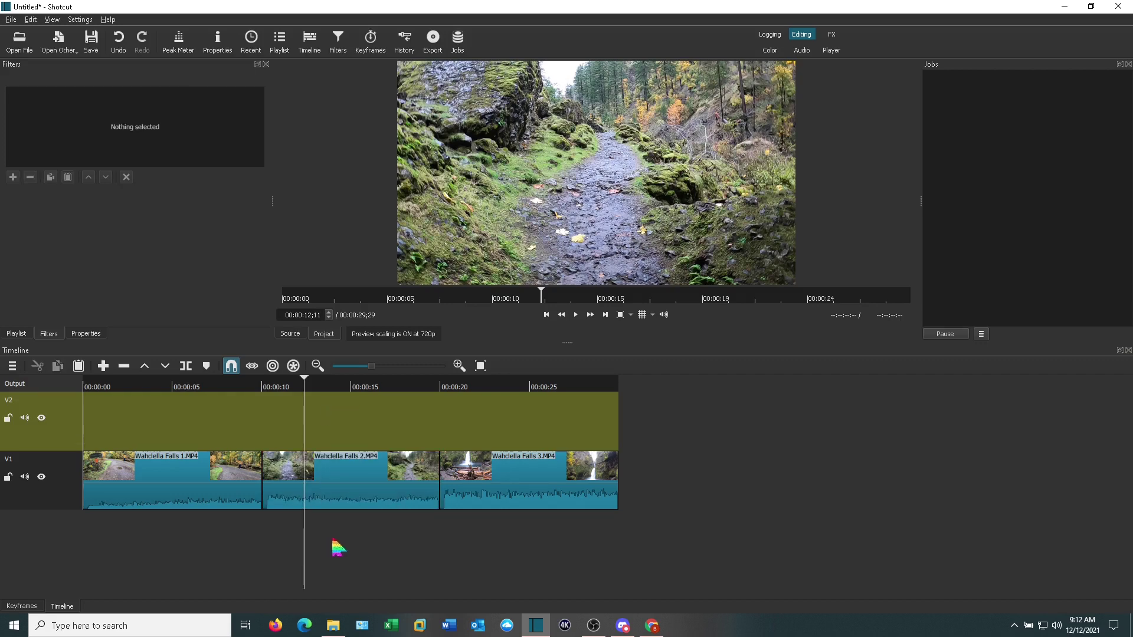
left_click_drag(303, 544, 235, 533)
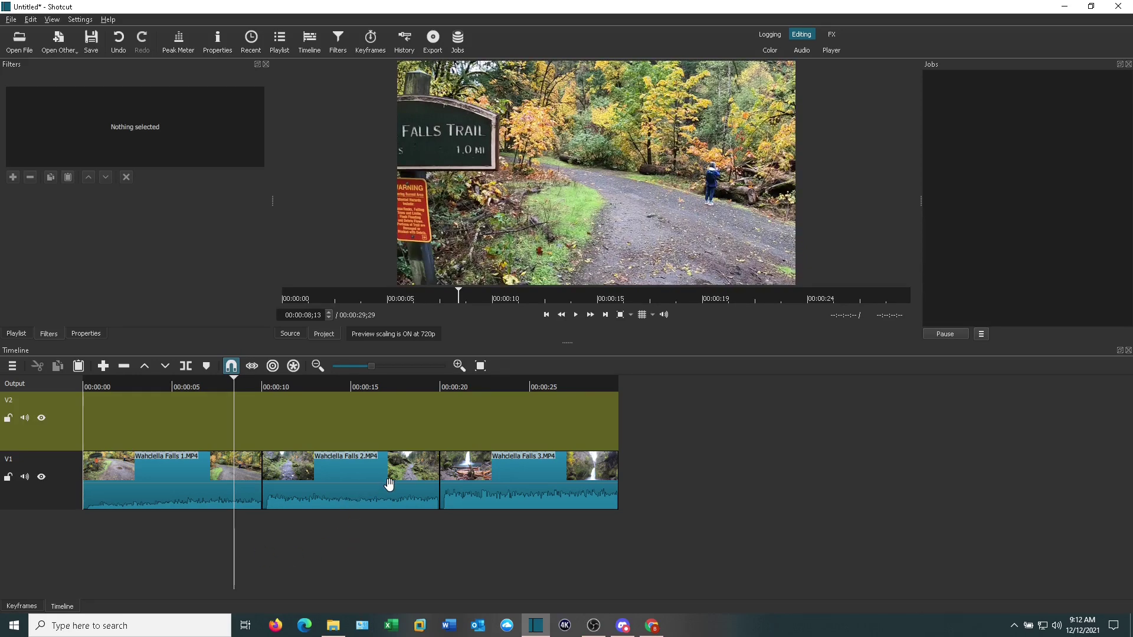
left_click_drag(389, 484, 317, 520)
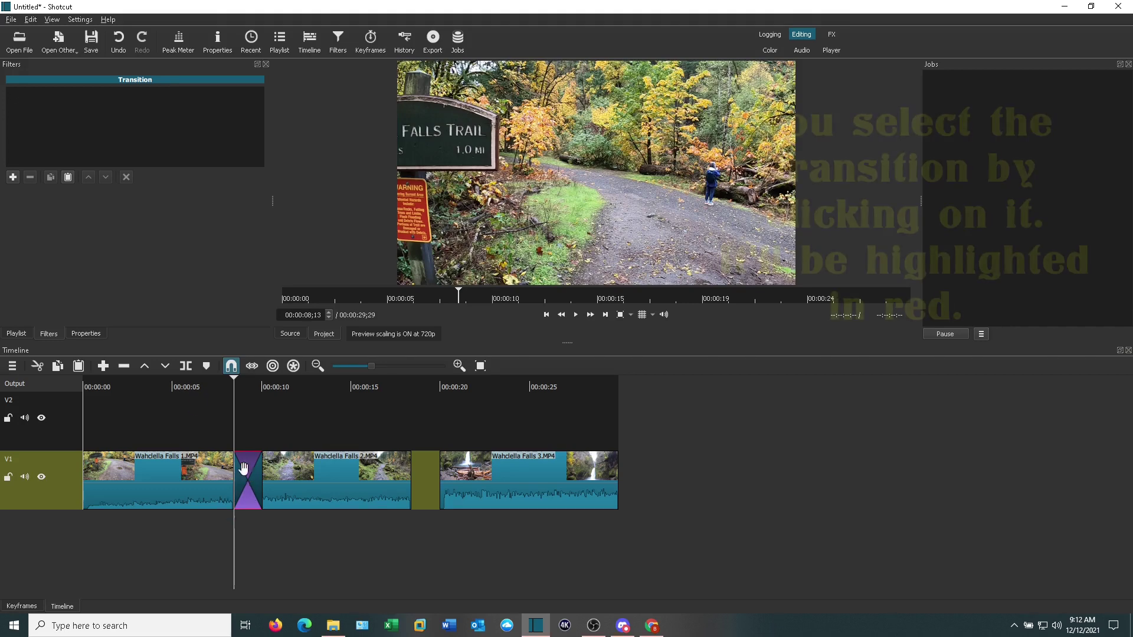
Inspect the first transition's settings and preview it
left_click(87, 334)
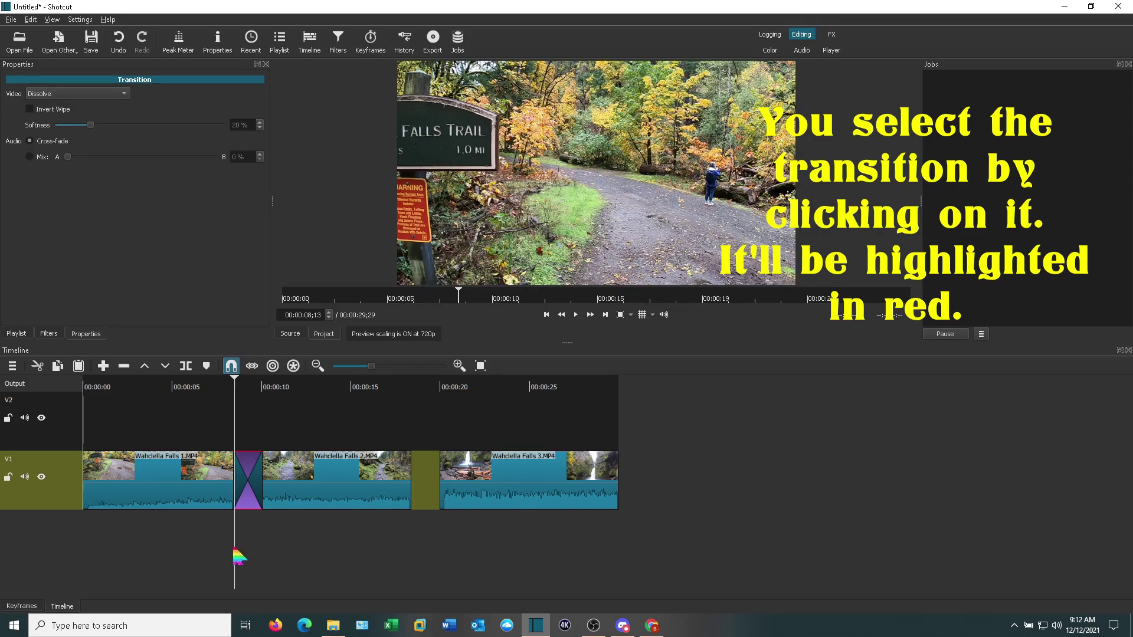
left_click_drag(239, 555, 225, 549)
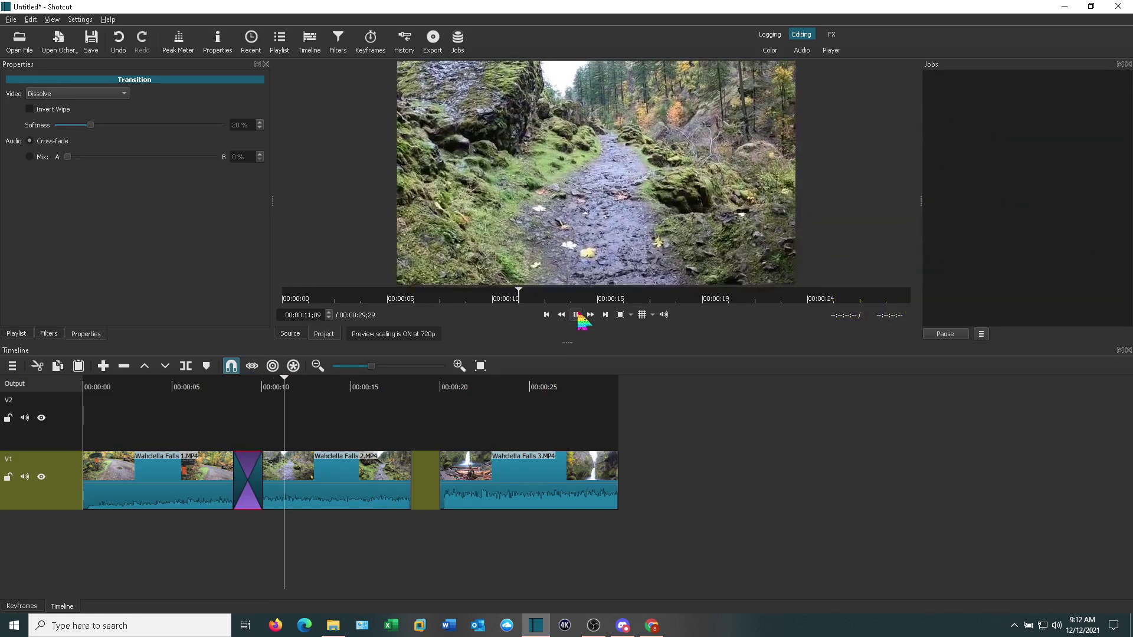
left_click(578, 315)
mouse_move(289, 546)
left_mouse_down()
mouse_move(248, 557)
mouse_move(227, 543)
mouse_move(379, 544)
left_mouse_up()
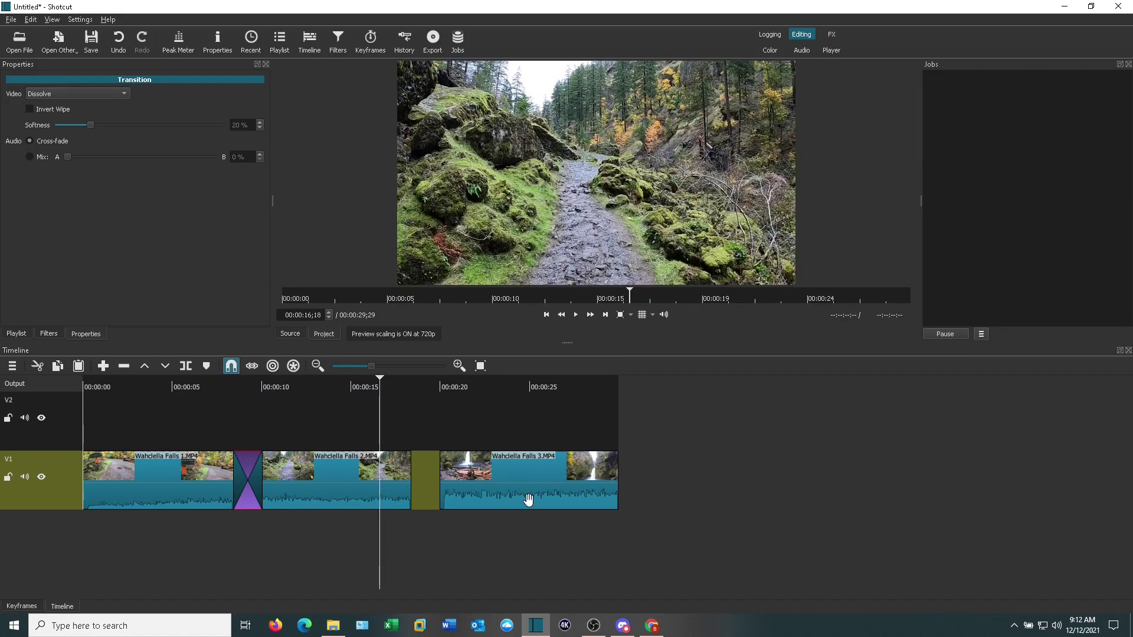
Overlap Wahclella Falls 3 with clip 2, set that transition to Iris Circle, and preview it
left_click_drag(498, 485, 258, 394)
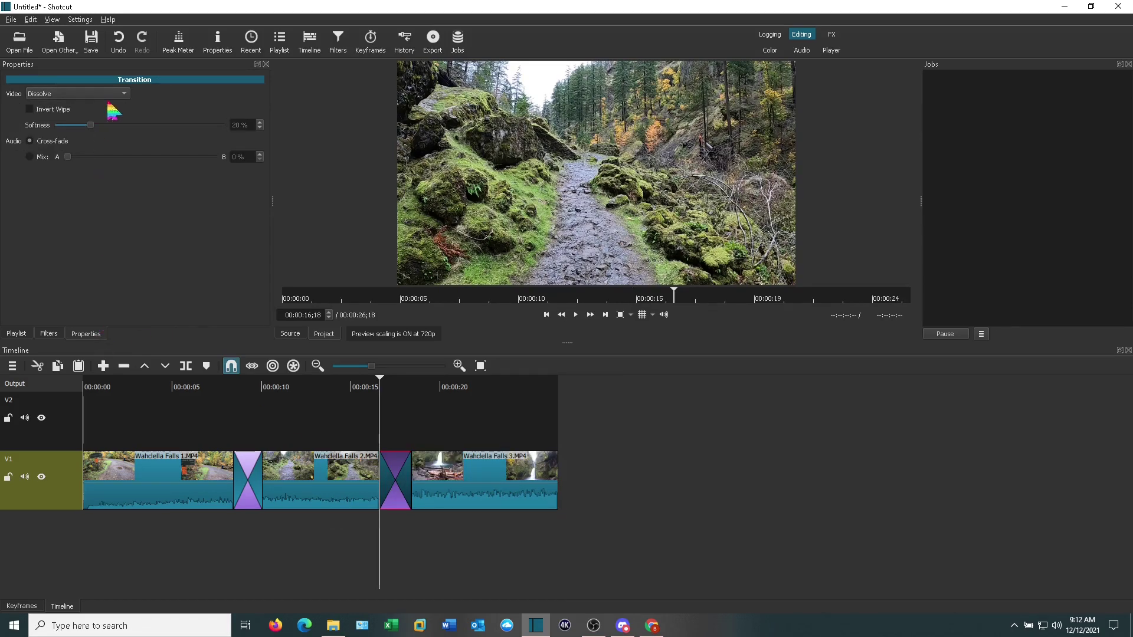
left_click(126, 101)
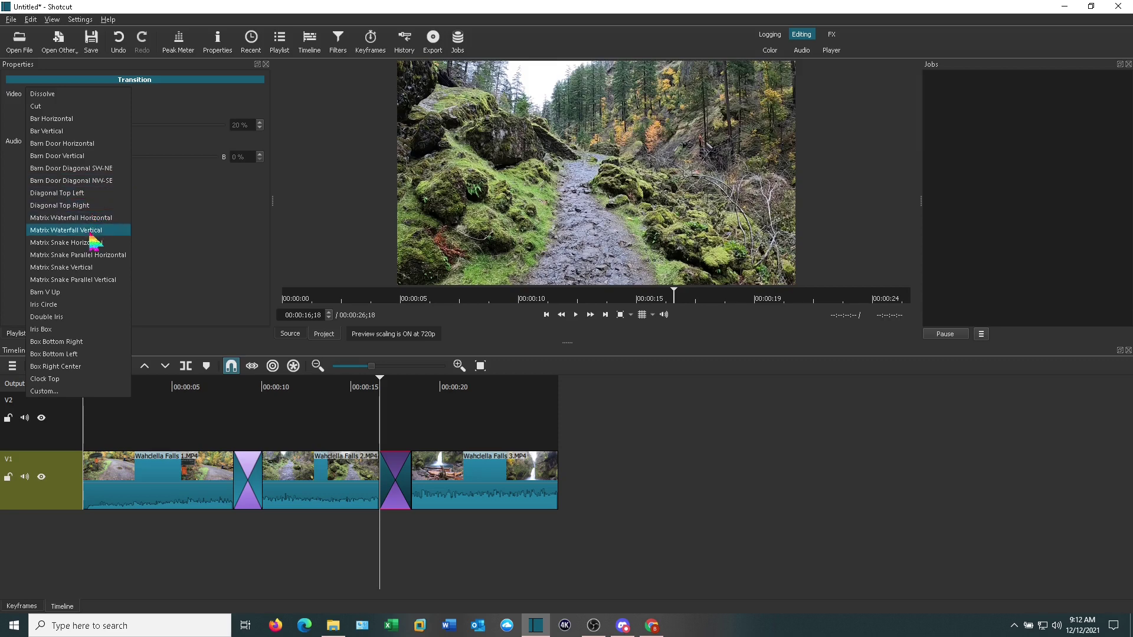
left_click(76, 305)
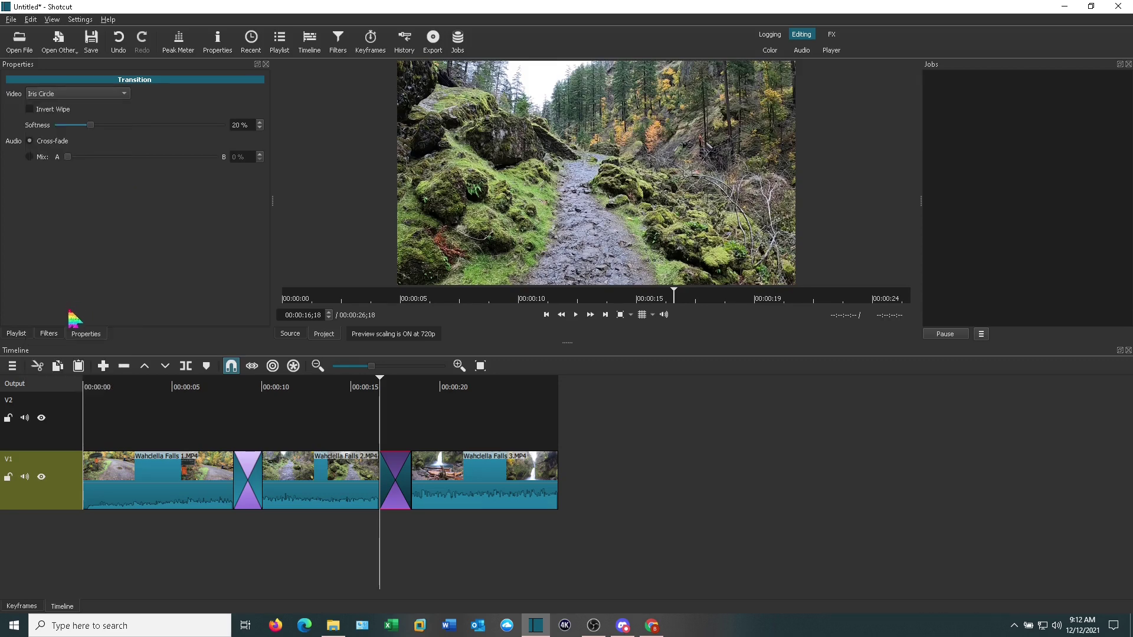
left_click_drag(375, 555, 360, 538)
left_click(575, 319)
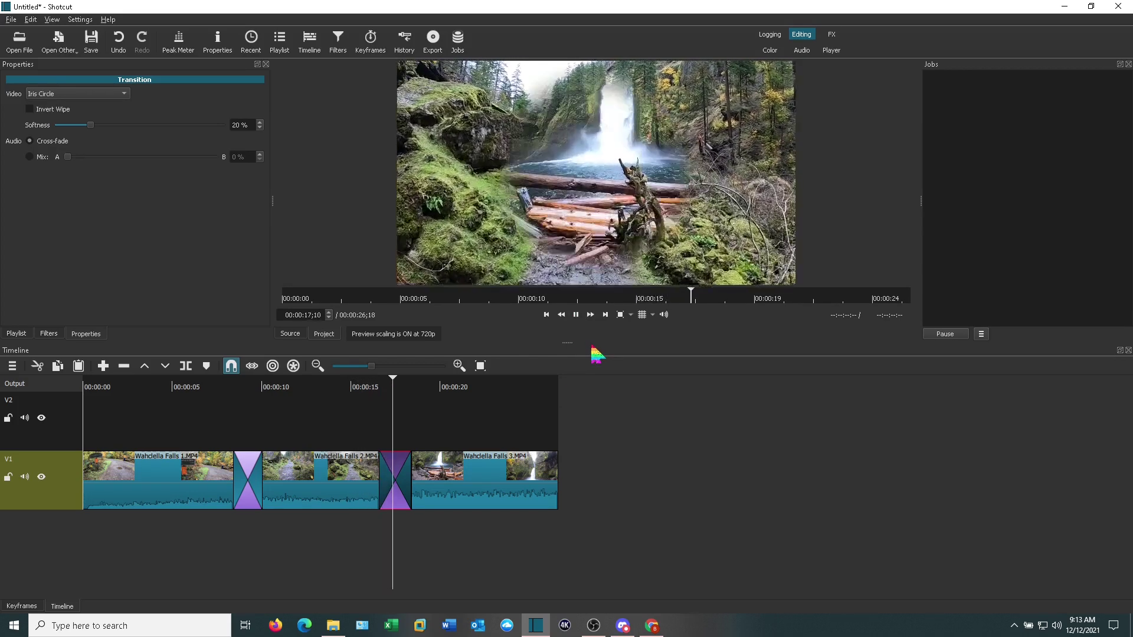
left_click(576, 316)
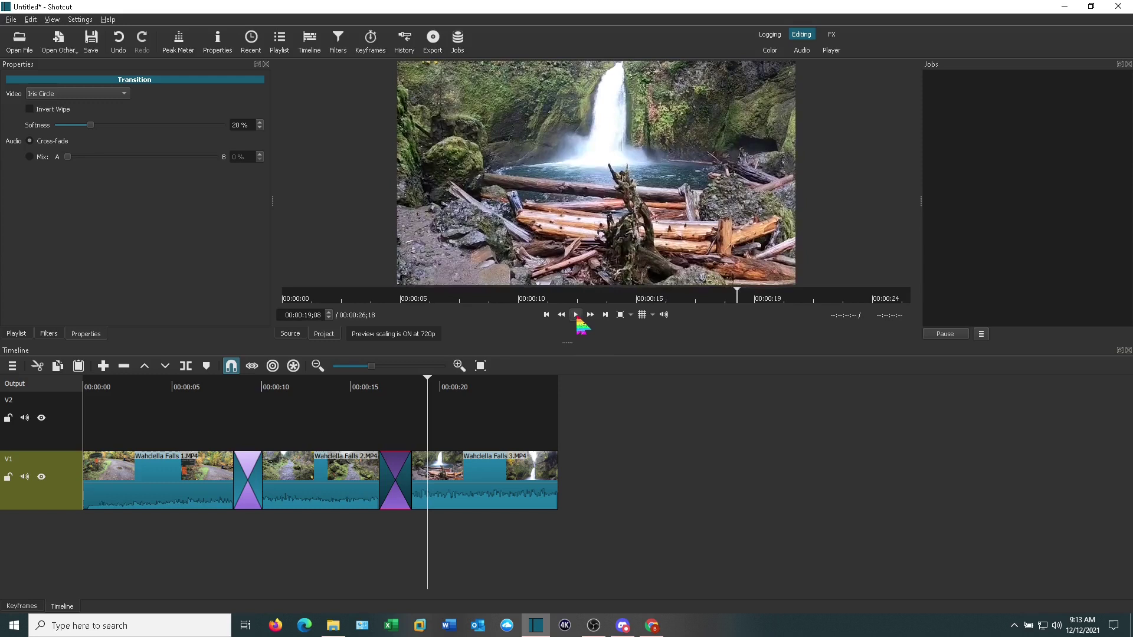
mouse_move(429, 562)
left_mouse_down()
mouse_move(214, 561)
mouse_move(353, 539)
mouse_move(218, 537)
left_mouse_up()
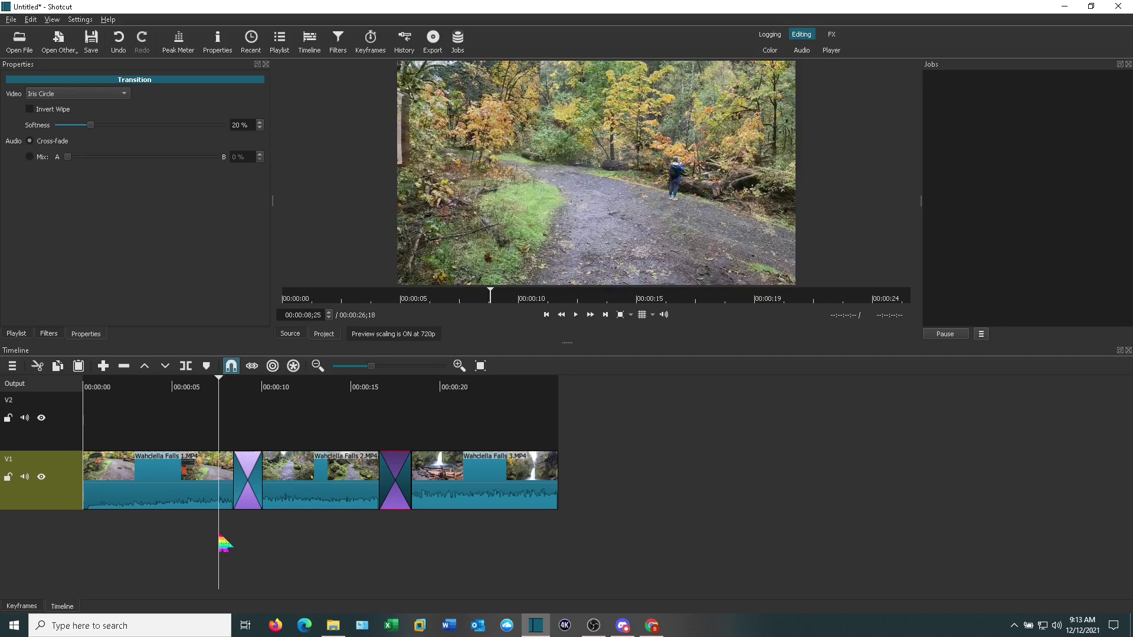
Unfavourite Color Grading and add a 1-second Fade In Video filter to Wahclella Falls 1
left_click(249, 477)
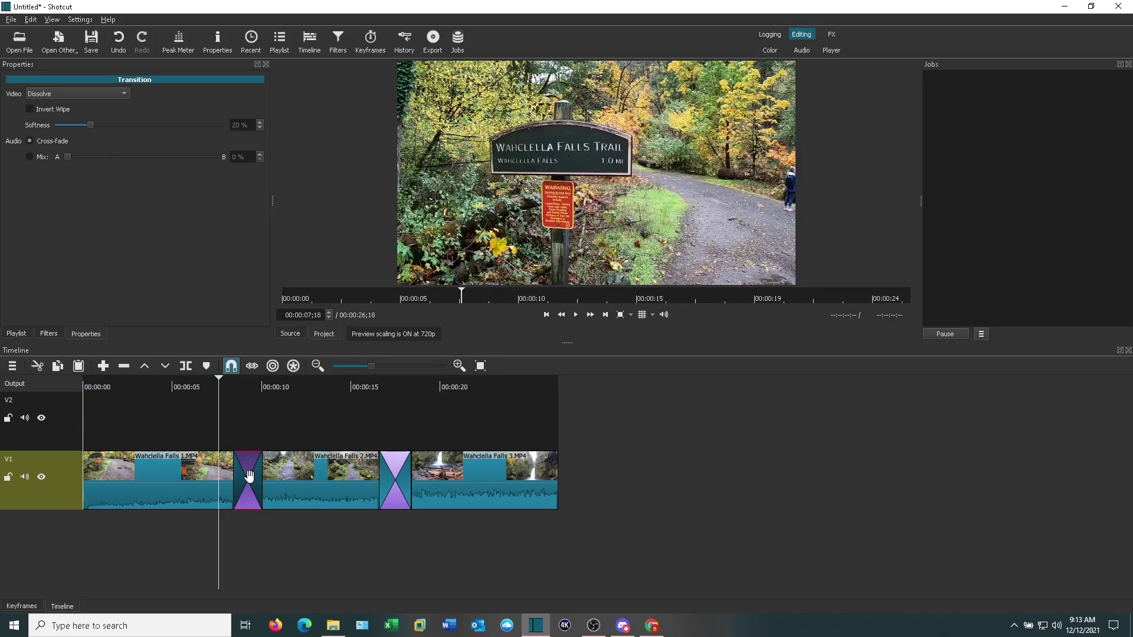
left_click(162, 478)
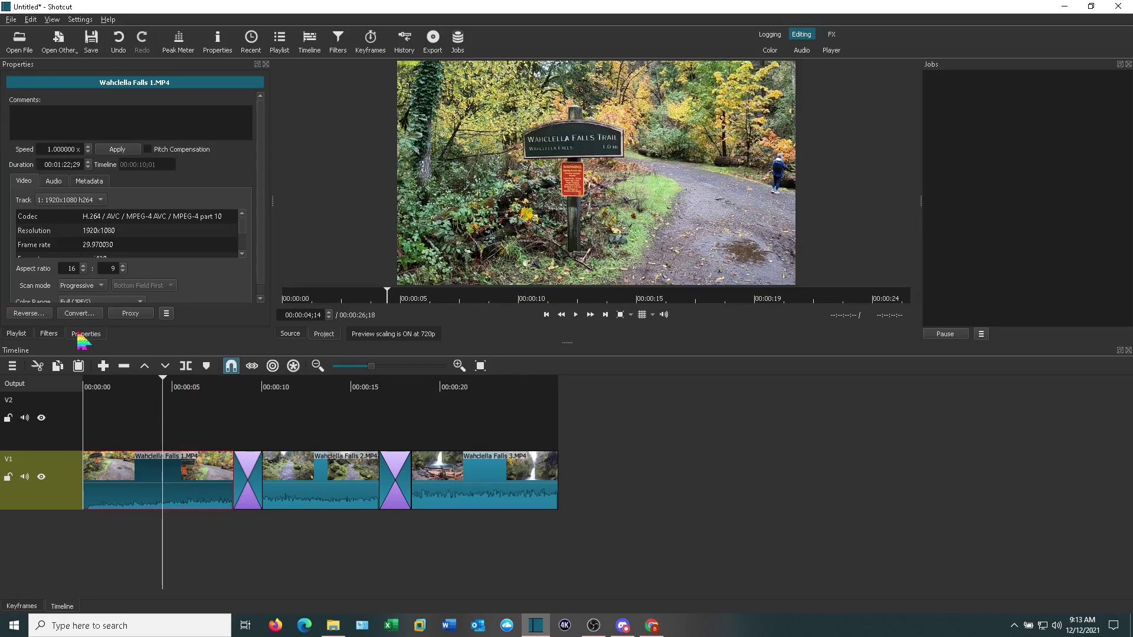
left_click(49, 334)
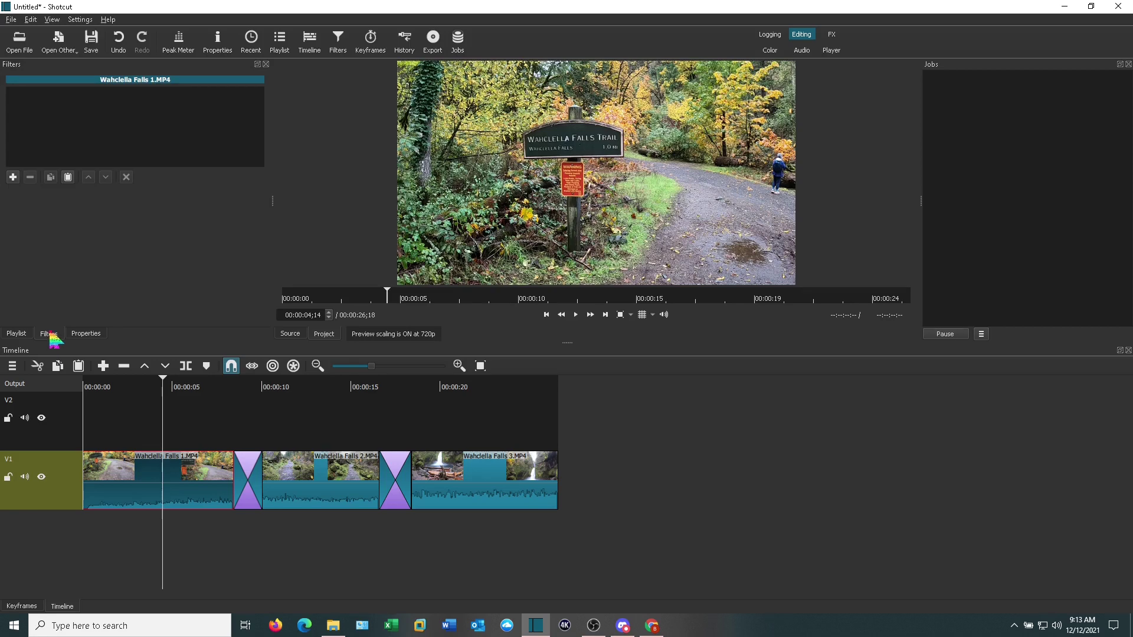
left_click(13, 177)
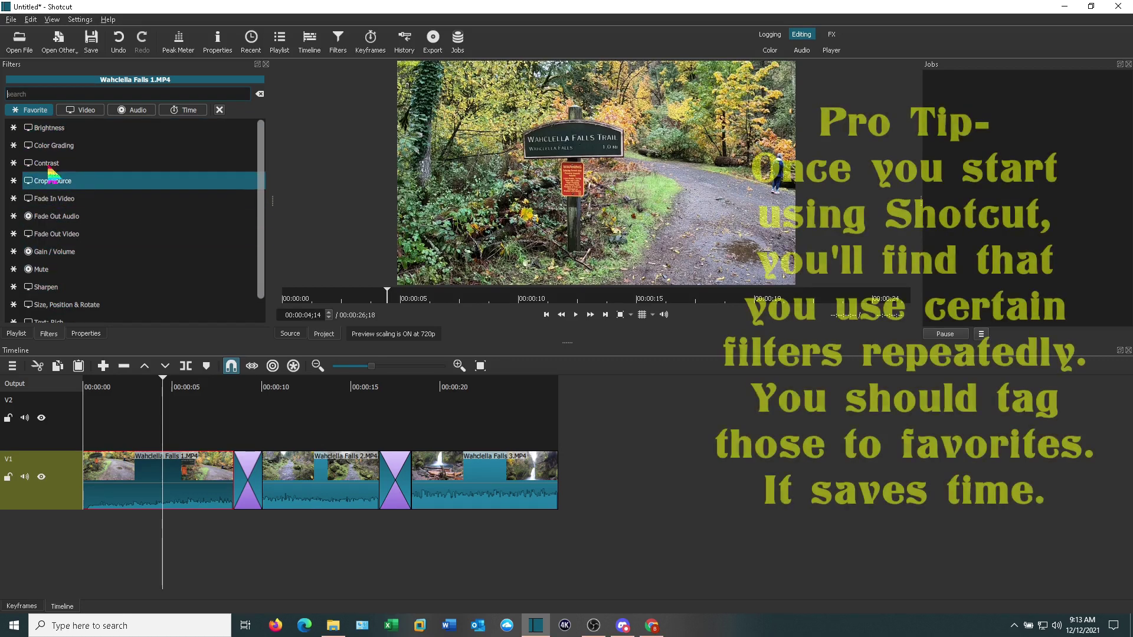
left_click(86, 111)
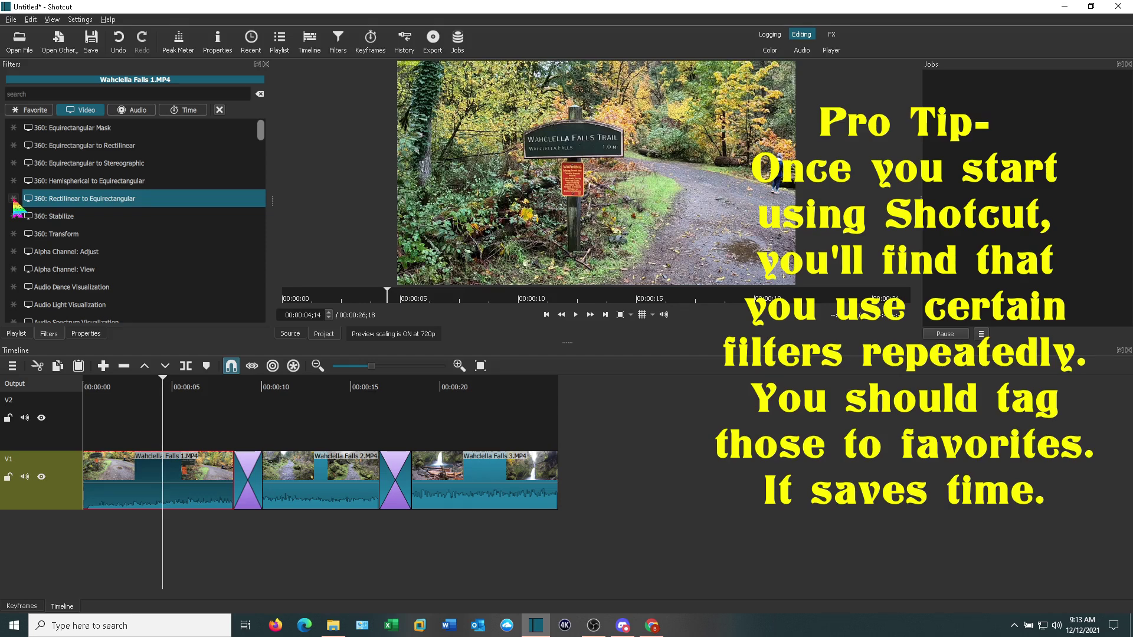
left_click(24, 110)
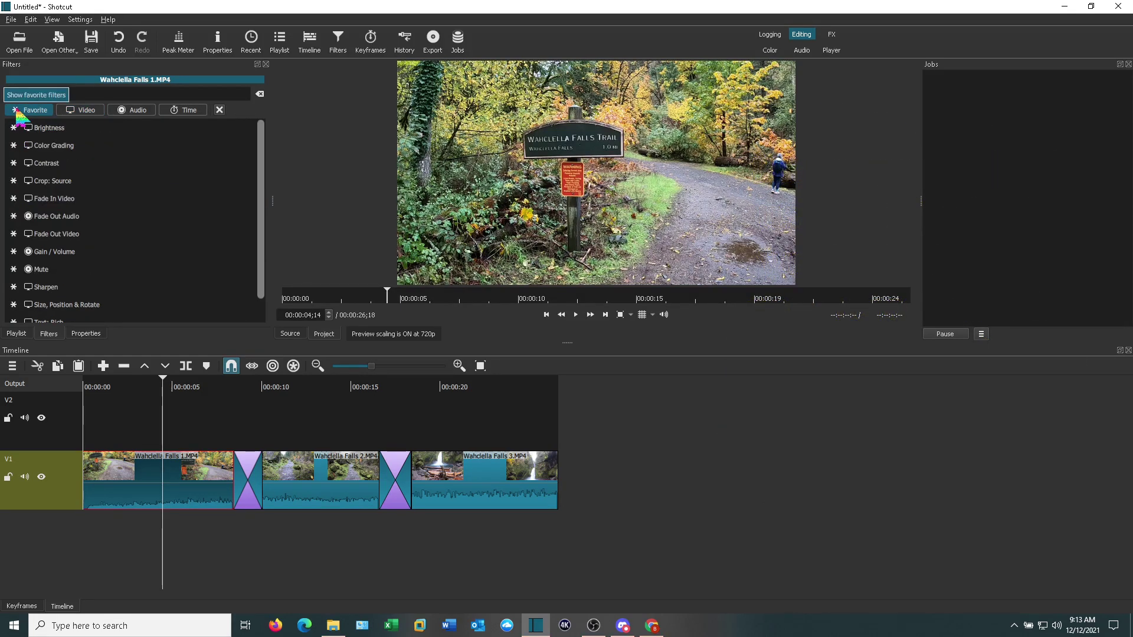
left_click(14, 146)
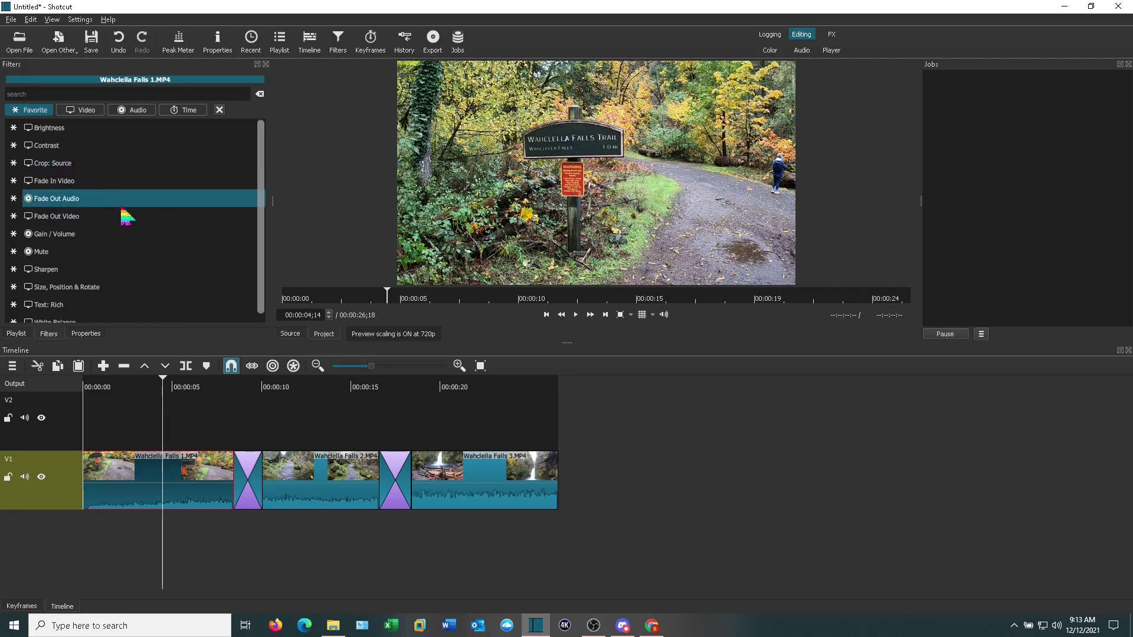
left_click(62, 180)
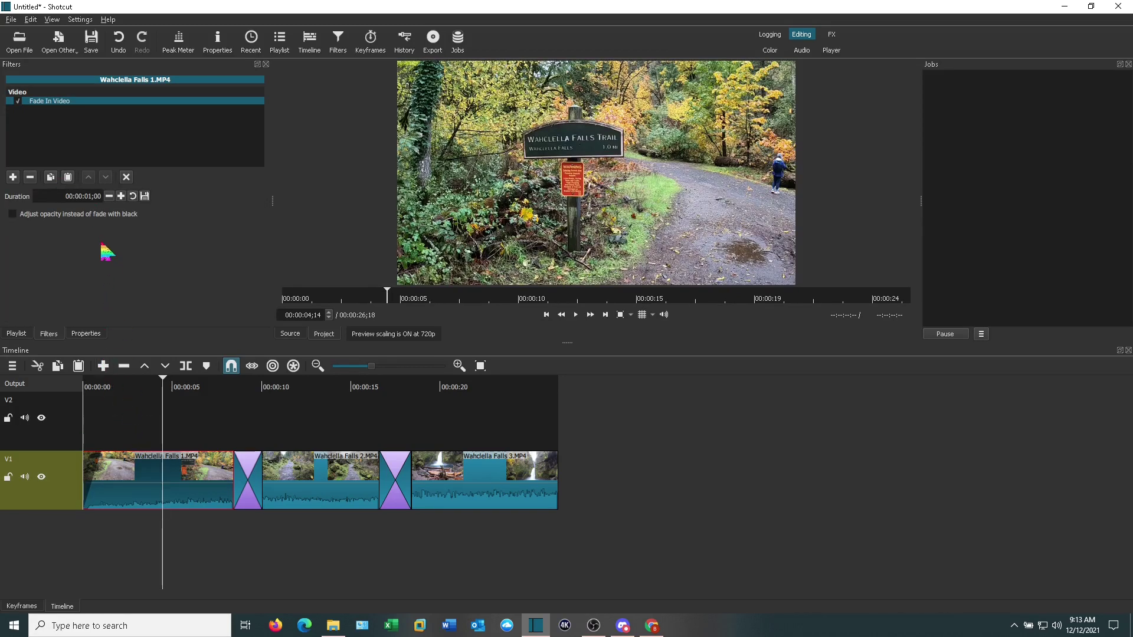
left_click(491, 485)
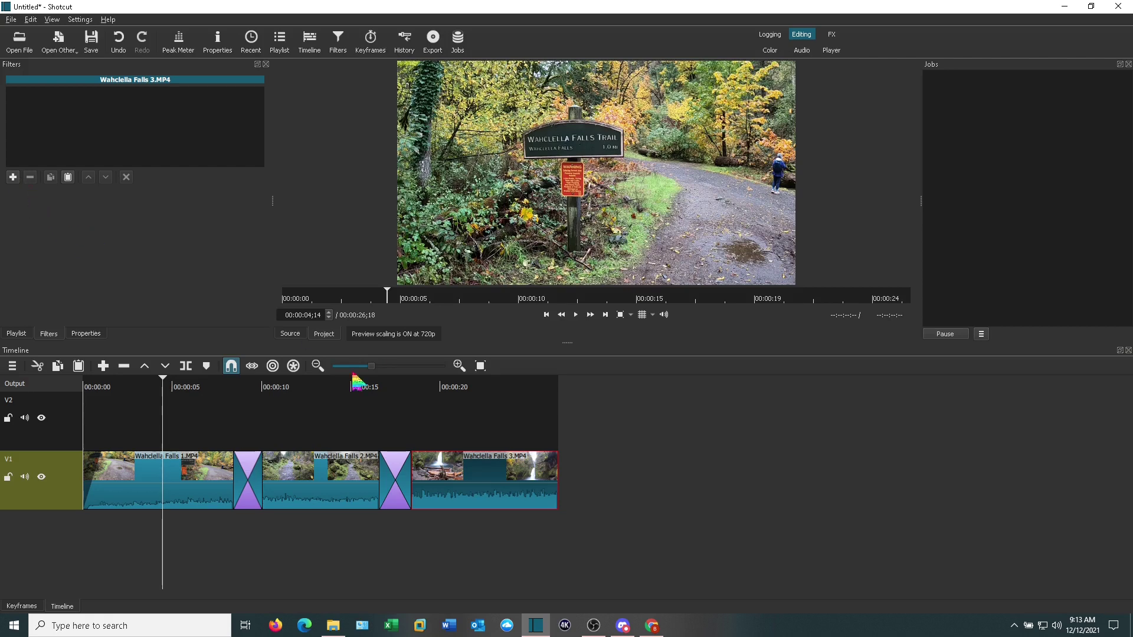
Add a 1-second Fade Out Video filter to Wahclella Falls 3 and play from 0
left_click(12, 177)
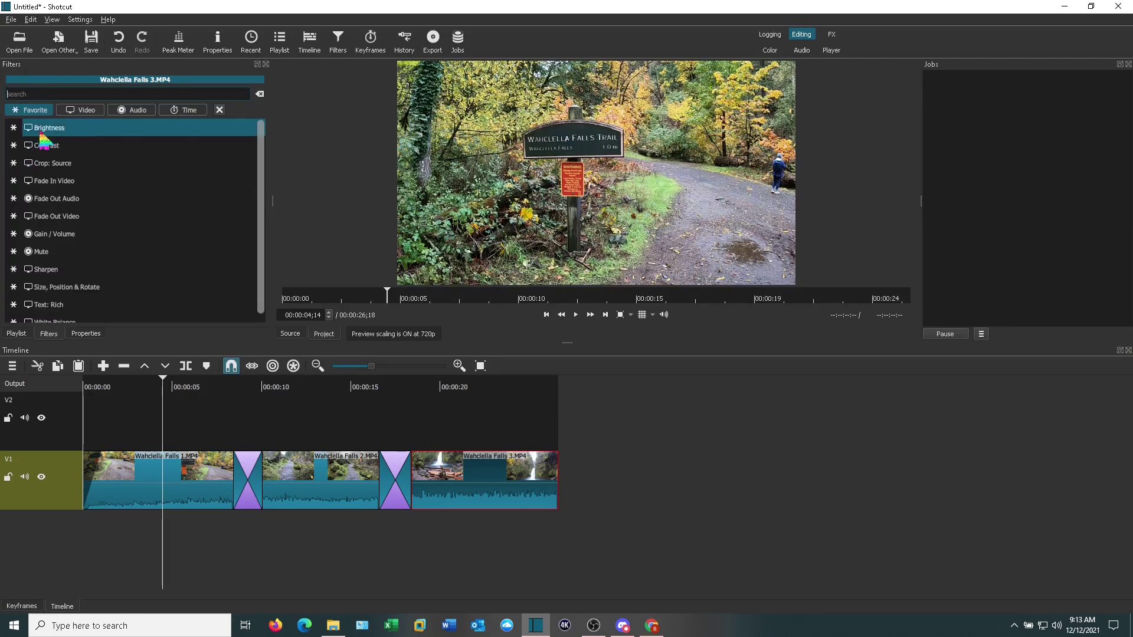
left_click(56, 217)
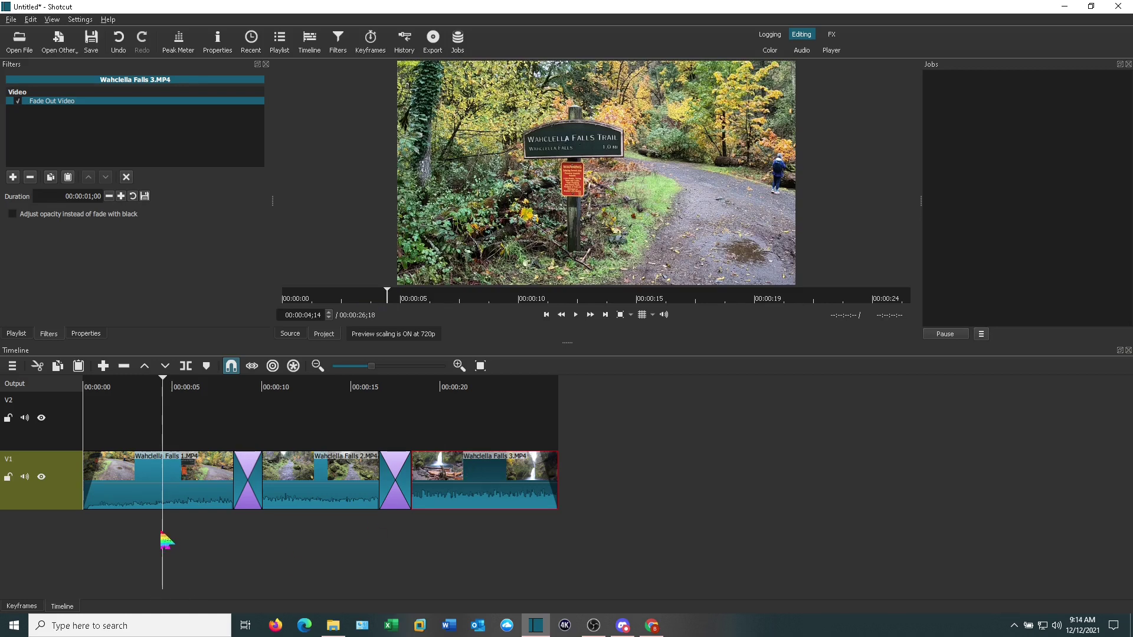
left_click_drag(157, 536, 86, 527)
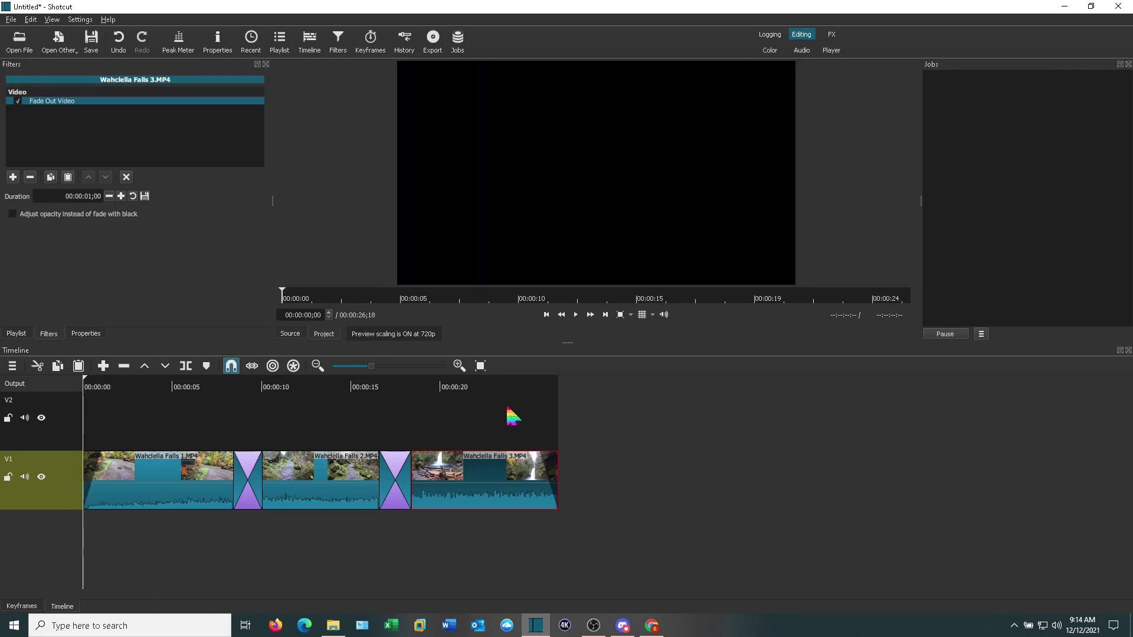
left_click(576, 315)
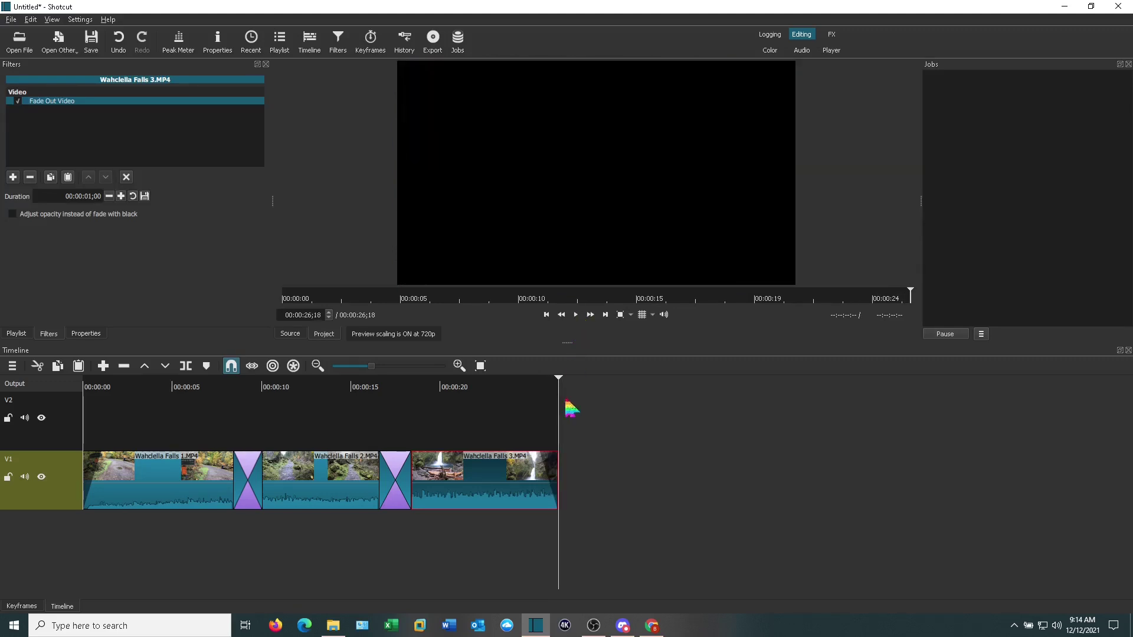
Add a Gain / Volume filter to Wahclella Falls 3 with Level -10 dB
left_click_drag(559, 527, 447, 531)
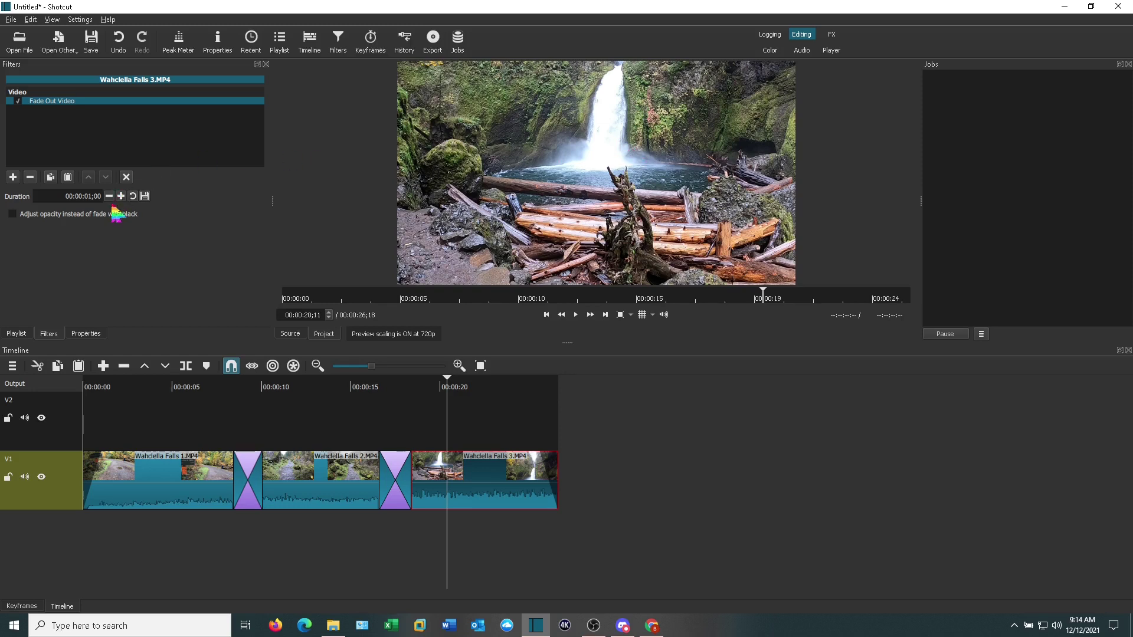
left_click(13, 178)
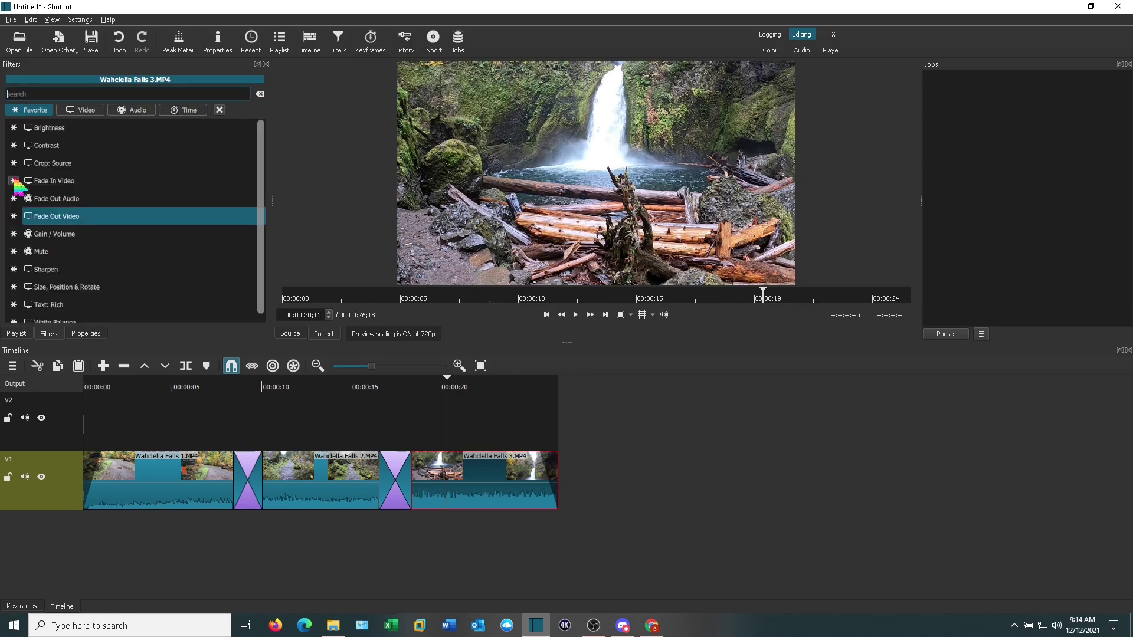
left_click(50, 236)
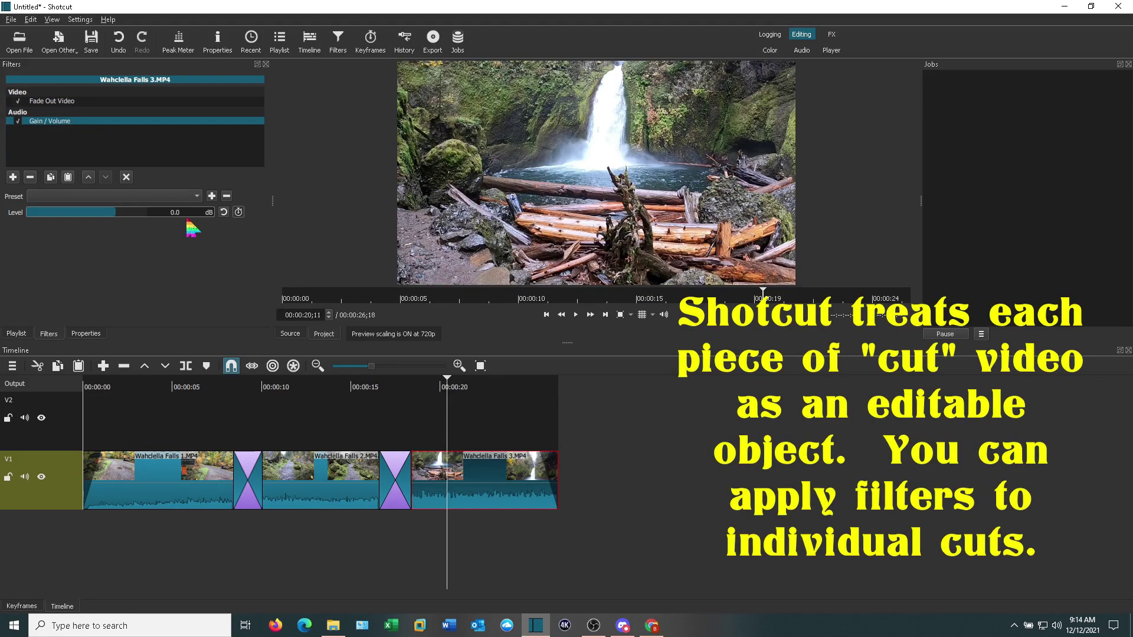
left_click_drag(181, 215, 165, 217)
type("-10")
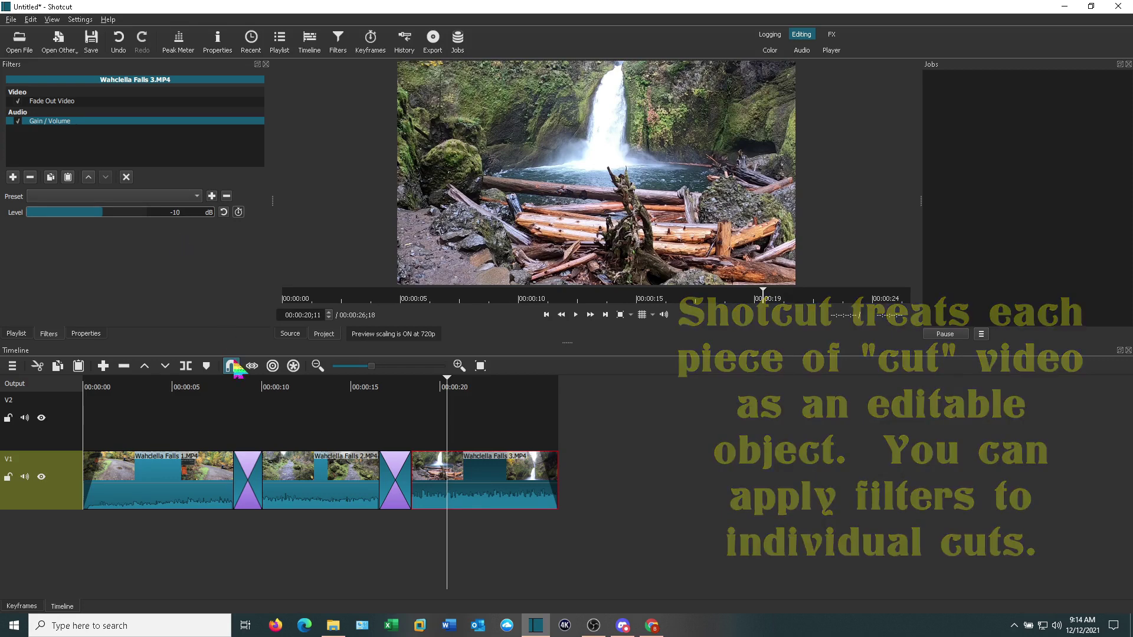
key("Return")
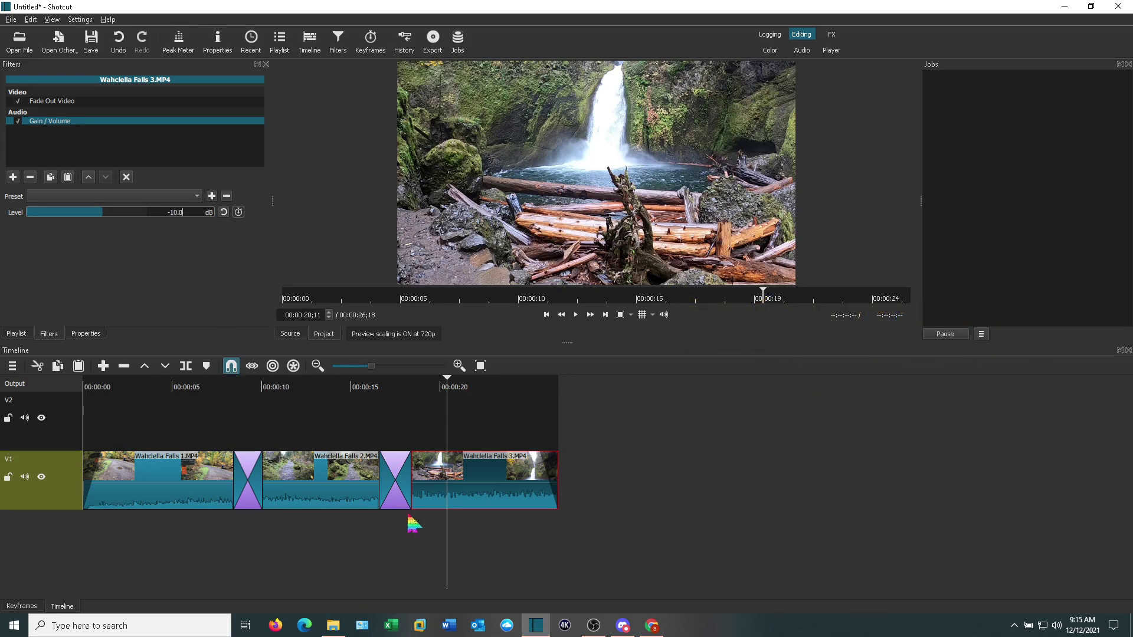
Preview the quieter ending from about 16 seconds, then return to the start
left_click_drag(448, 537, 370, 535)
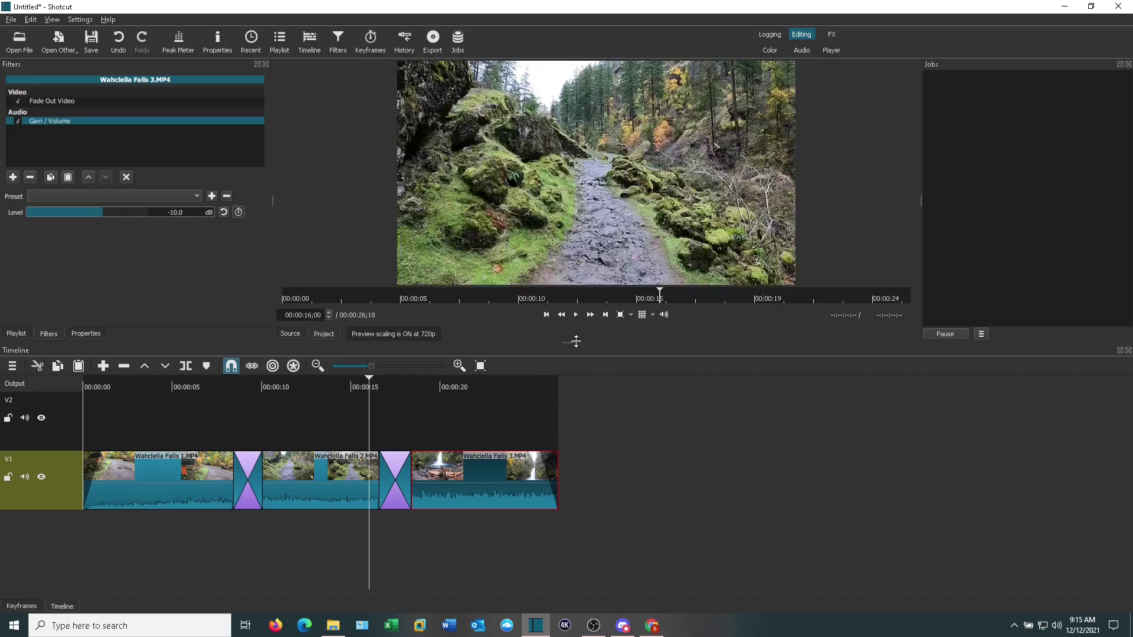
left_click(576, 315)
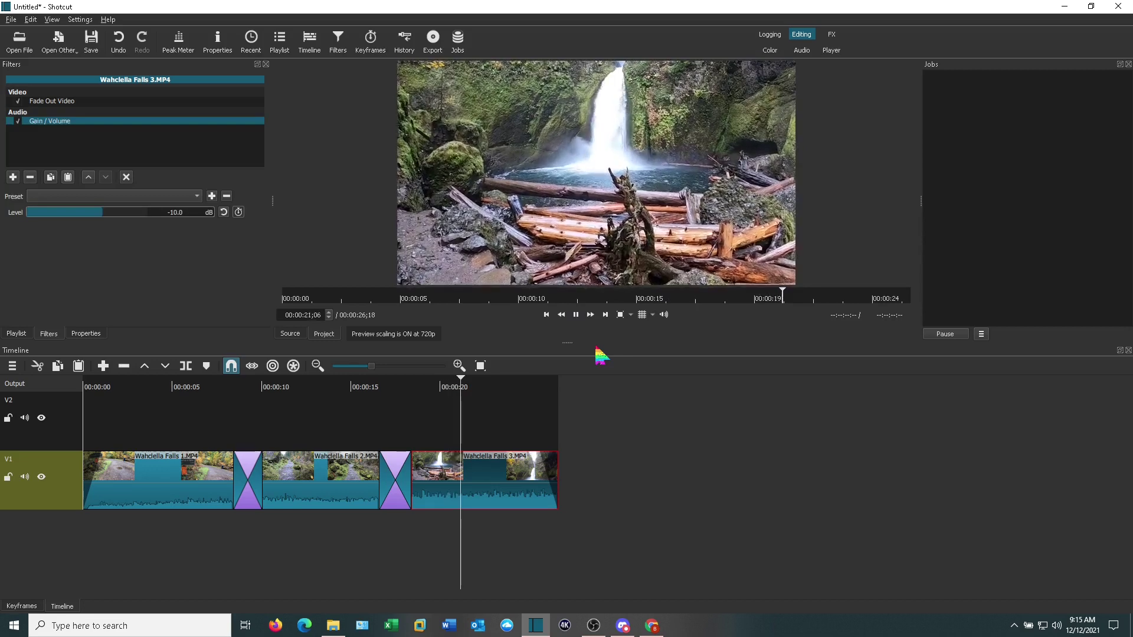
left_click(576, 314)
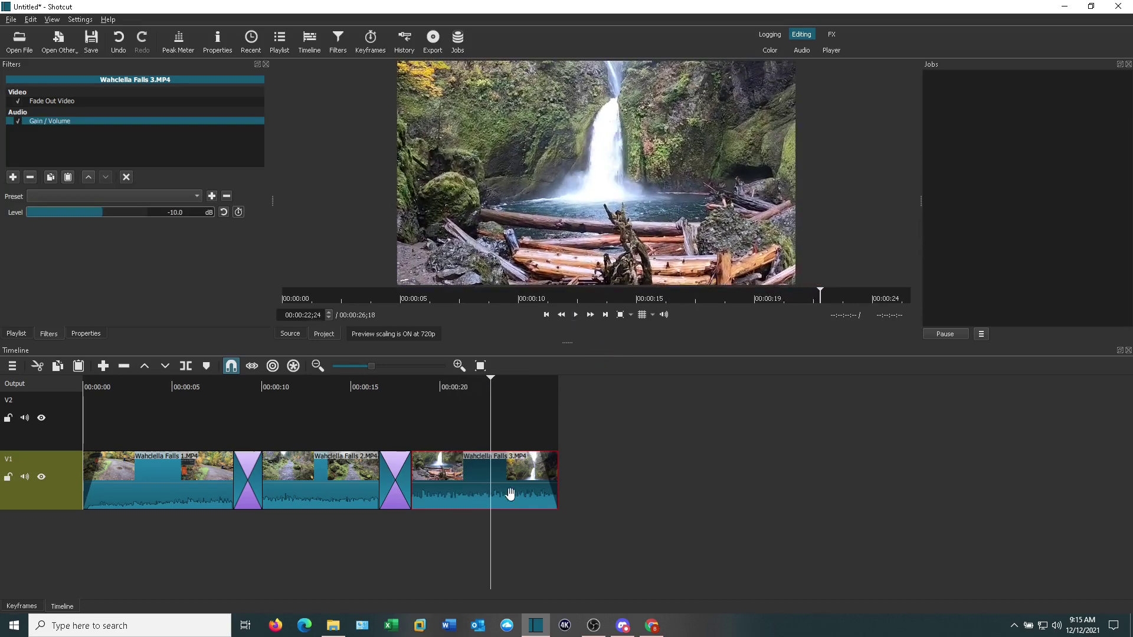
left_click_drag(499, 543, 88, 524)
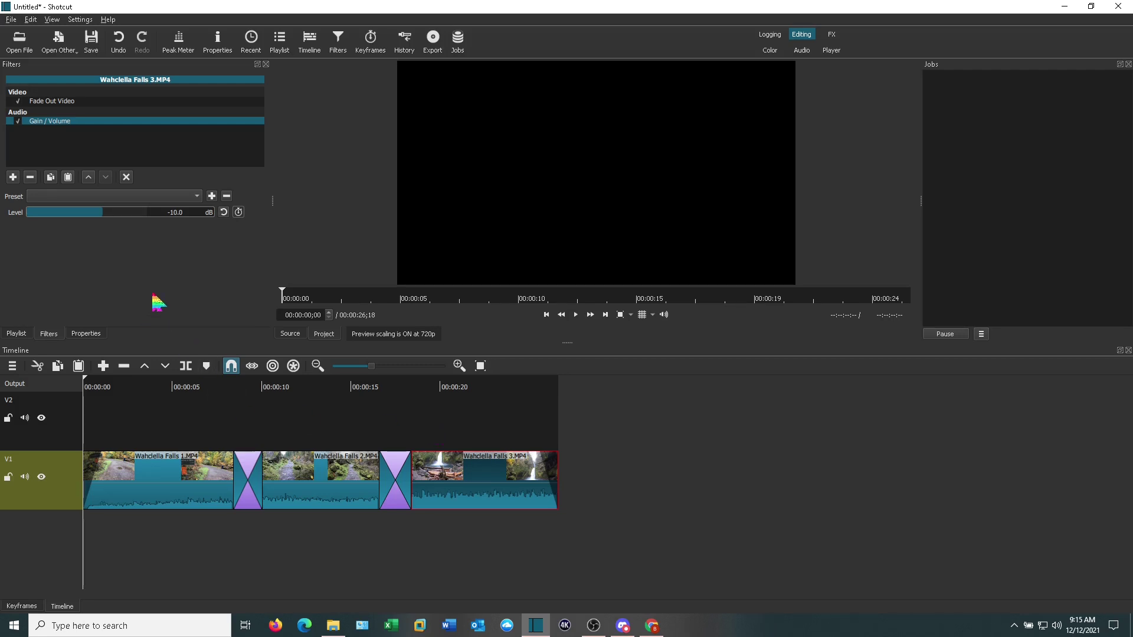
left_click(44, 442)
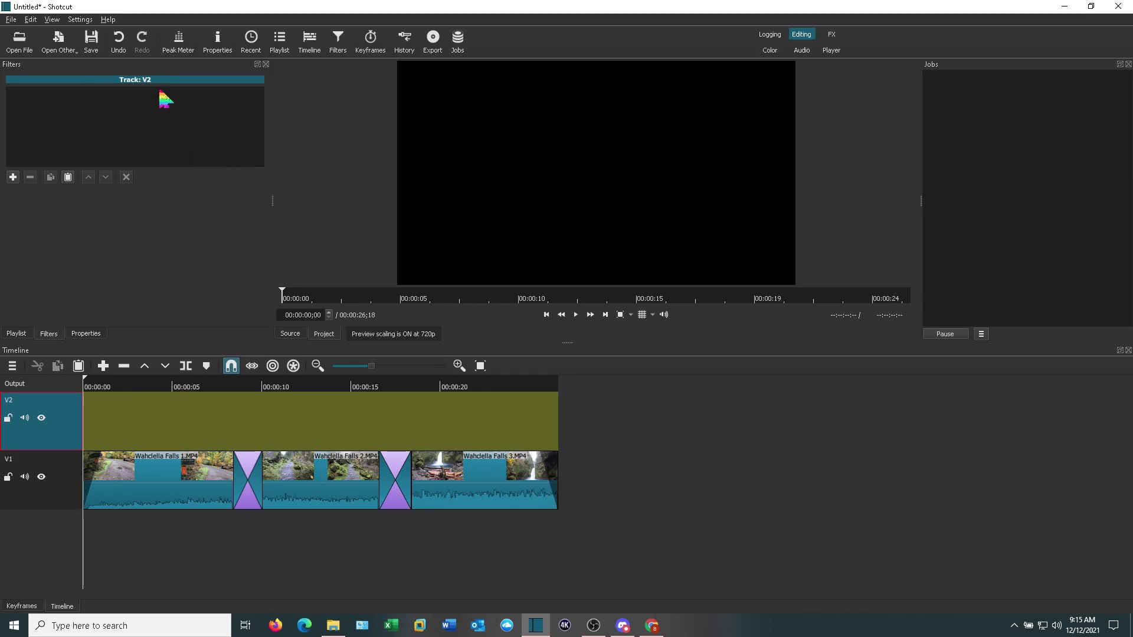
Generate a transparent text clip, place it at 0 on V2, trim to 5 s, and drop Text: Simple
left_click(65, 43)
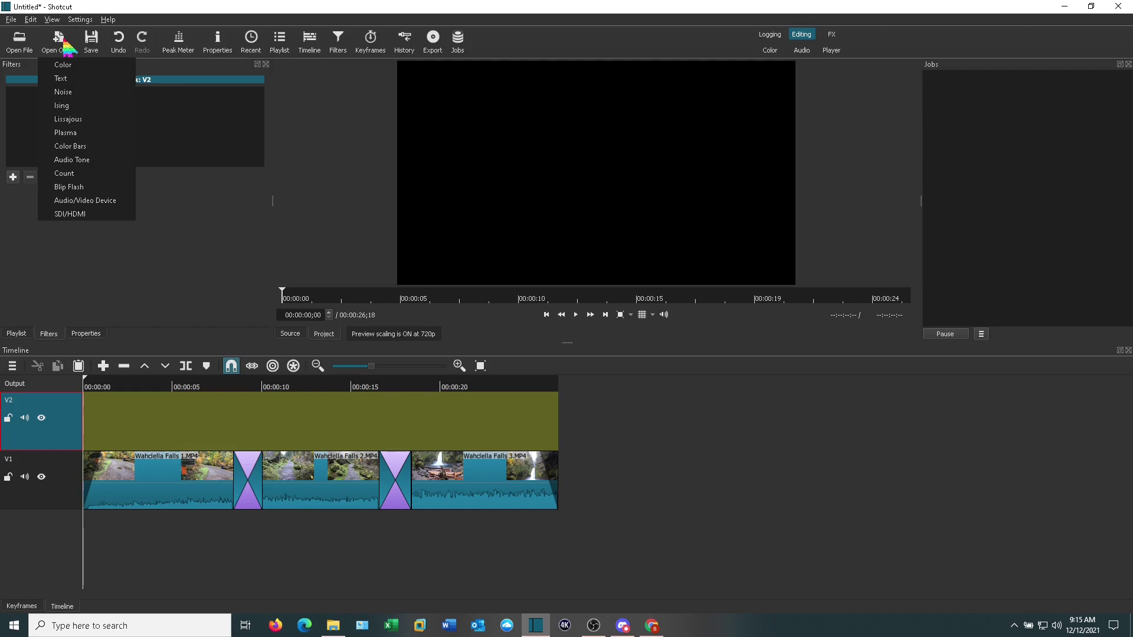
left_click(65, 79)
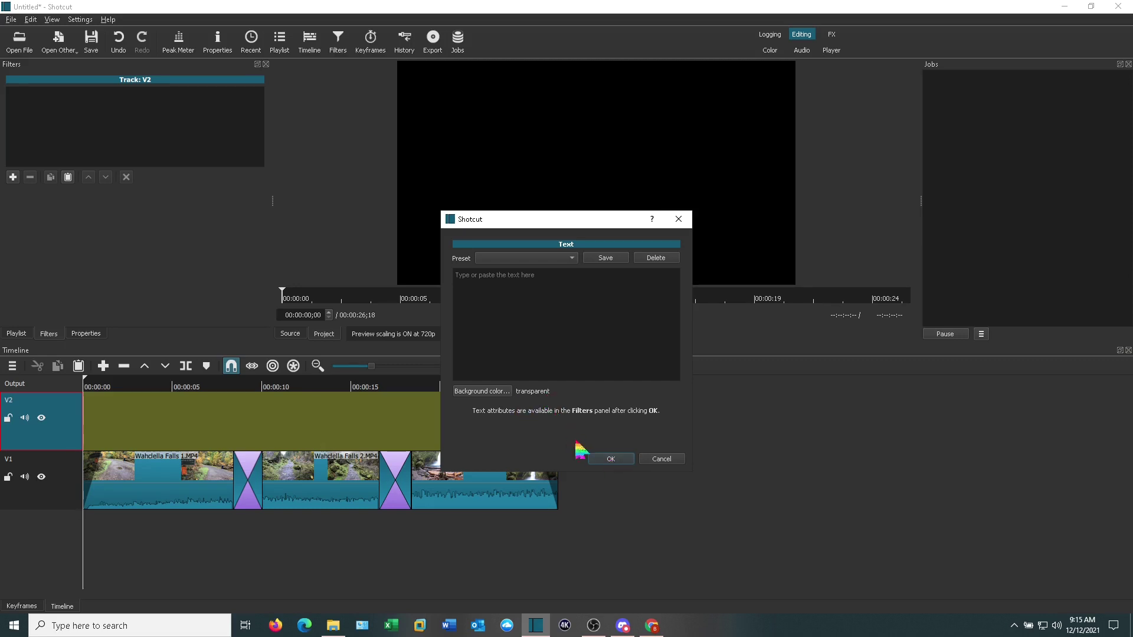
left_click(614, 462)
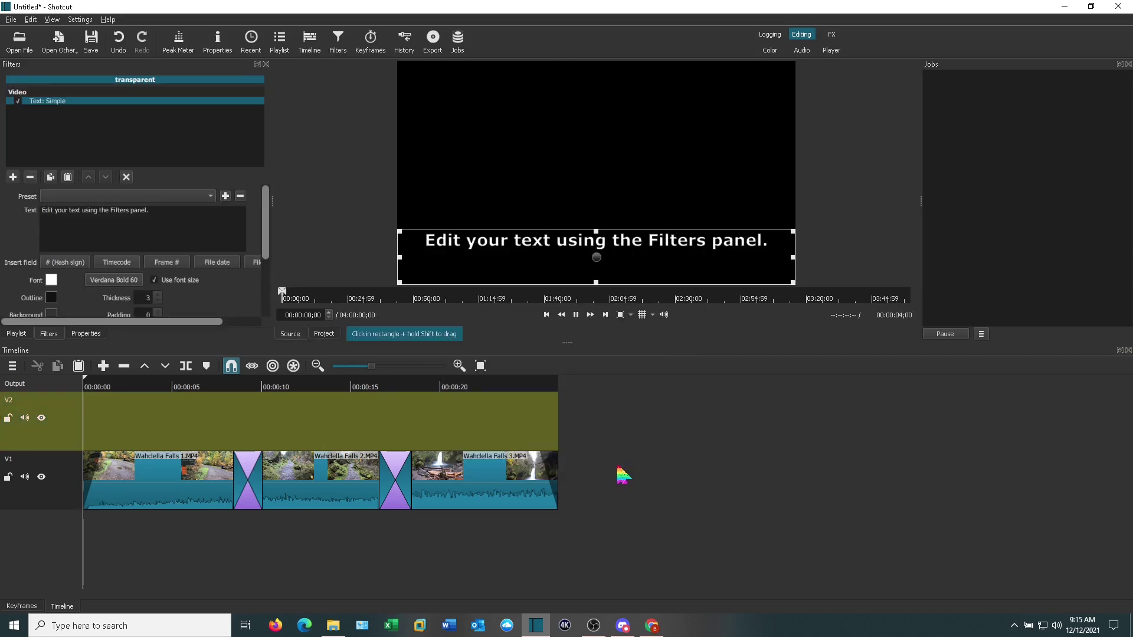
left_click_drag(505, 255, 167, 546)
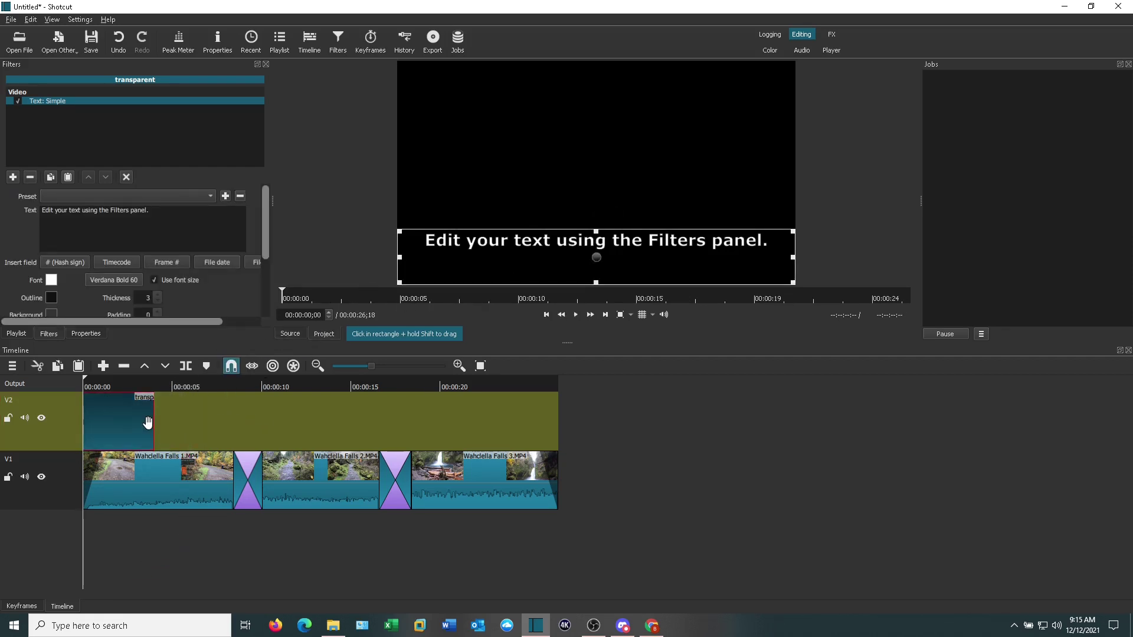
left_click_drag(161, 428, 177, 430)
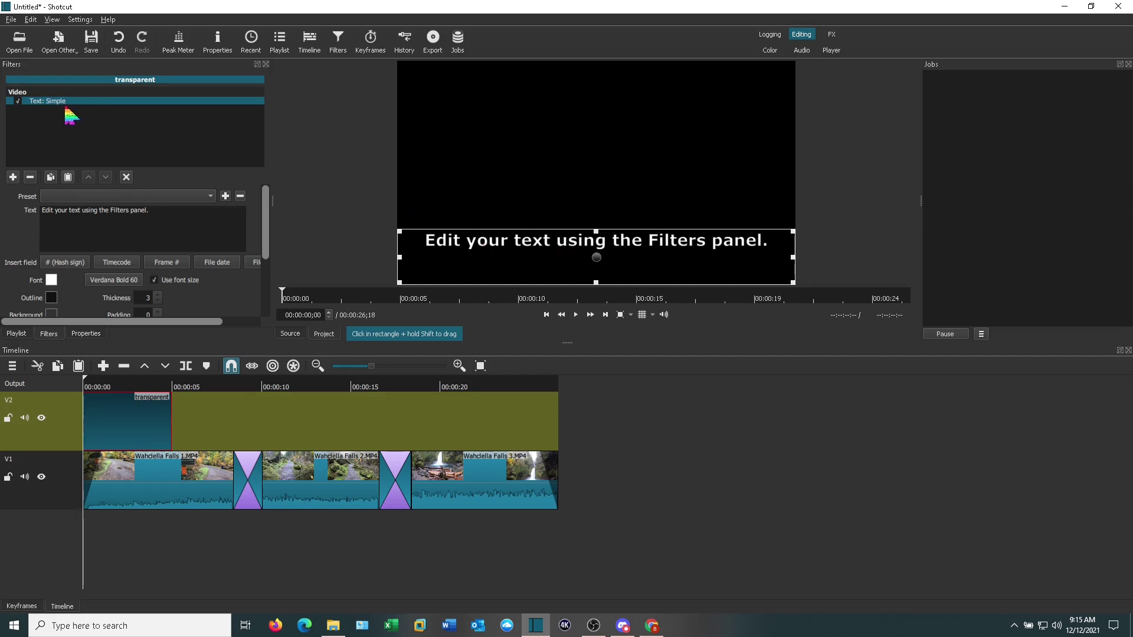
left_click(30, 177)
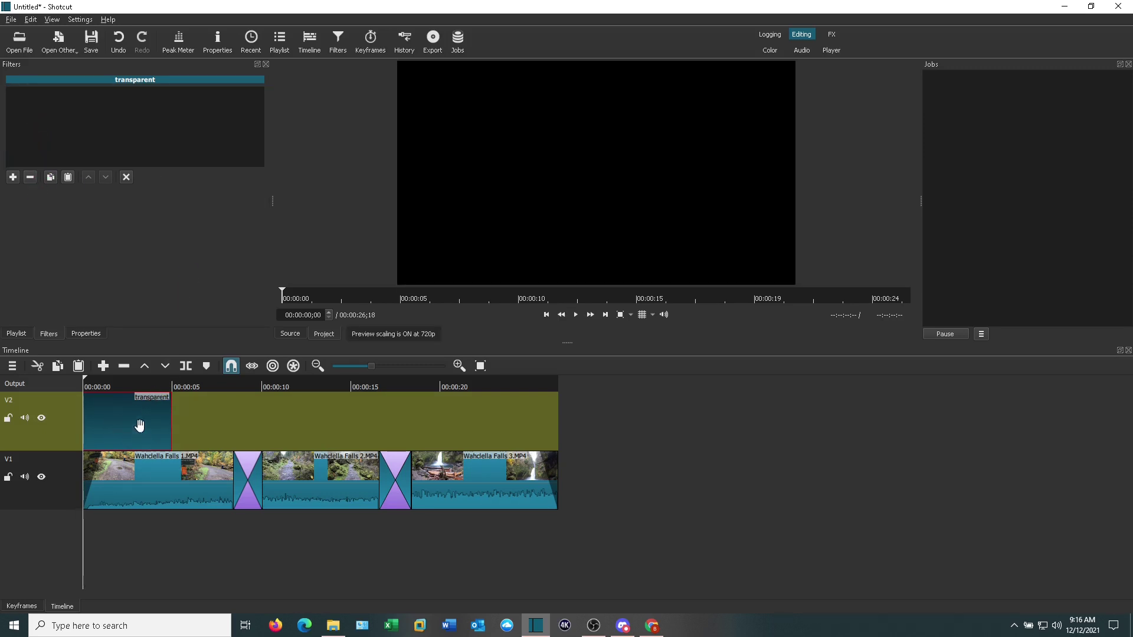
Add a Text: Rich filter with a centred 'Wahclella Falls Oregon' title in the lower frame
left_click(14, 178)
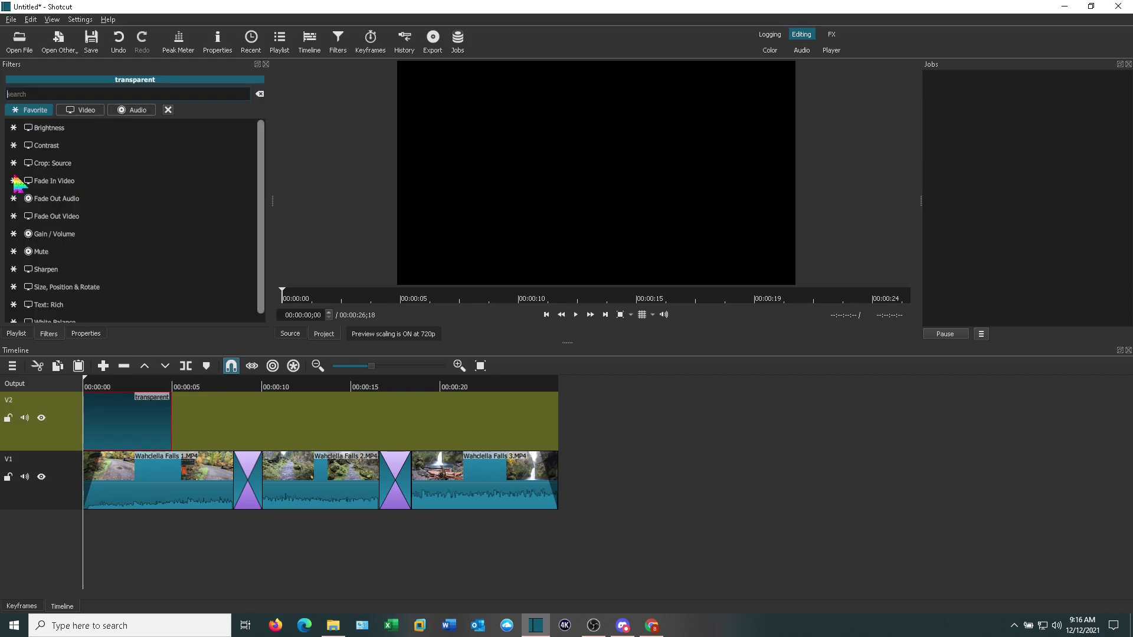
left_click(65, 308)
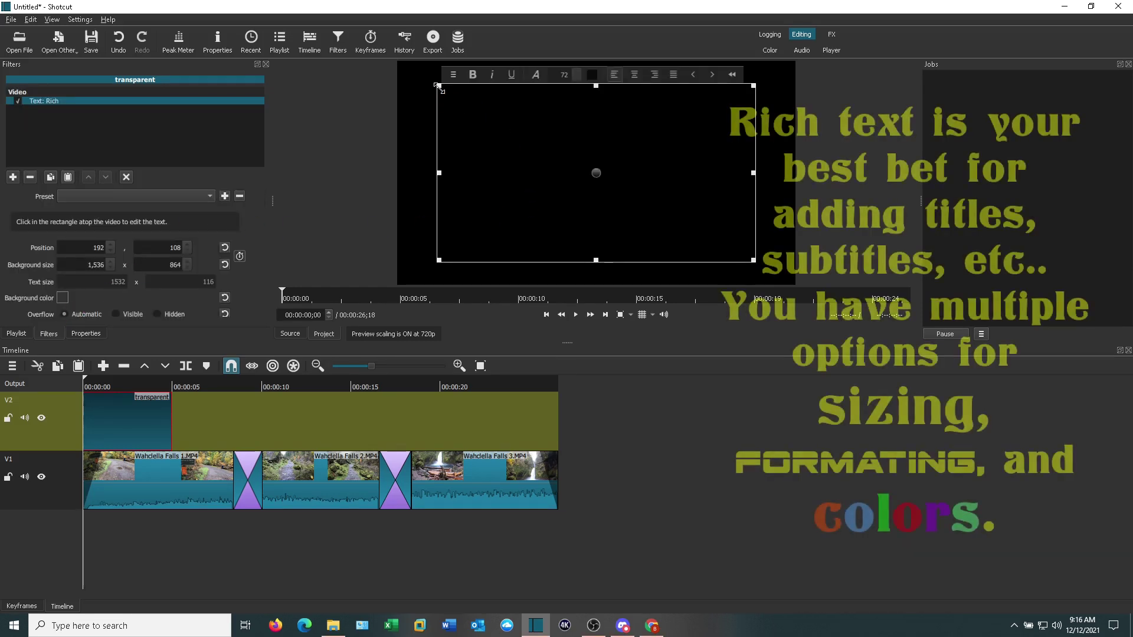
left_click_drag(439, 86, 442, 222)
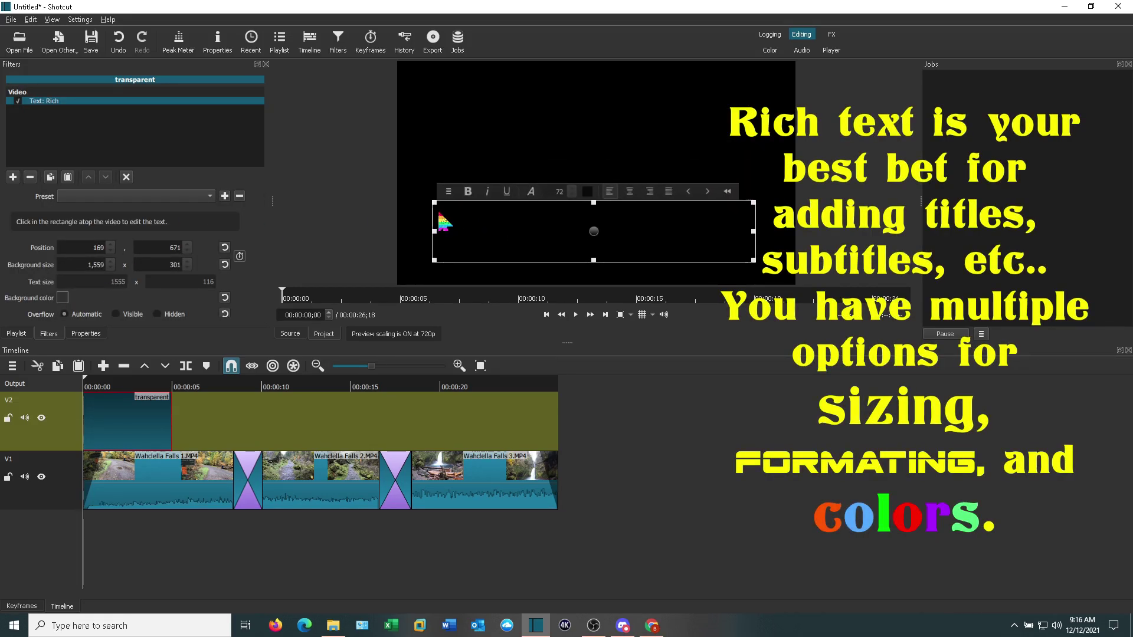
left_click(575, 219)
type("Wahcle")
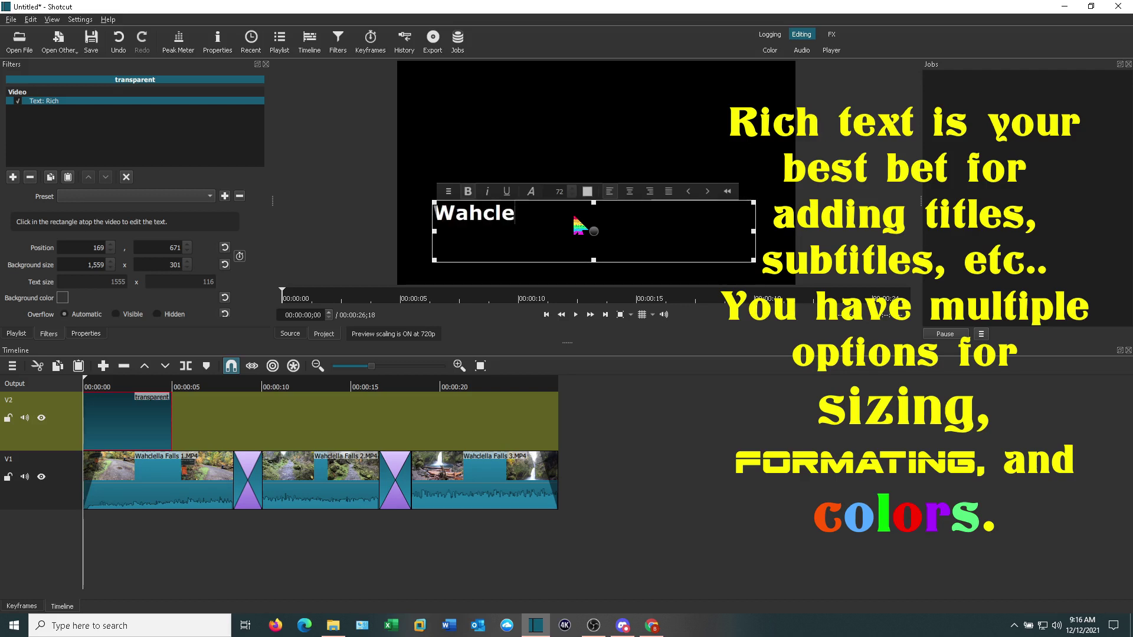
type("lla Falls Oreg")
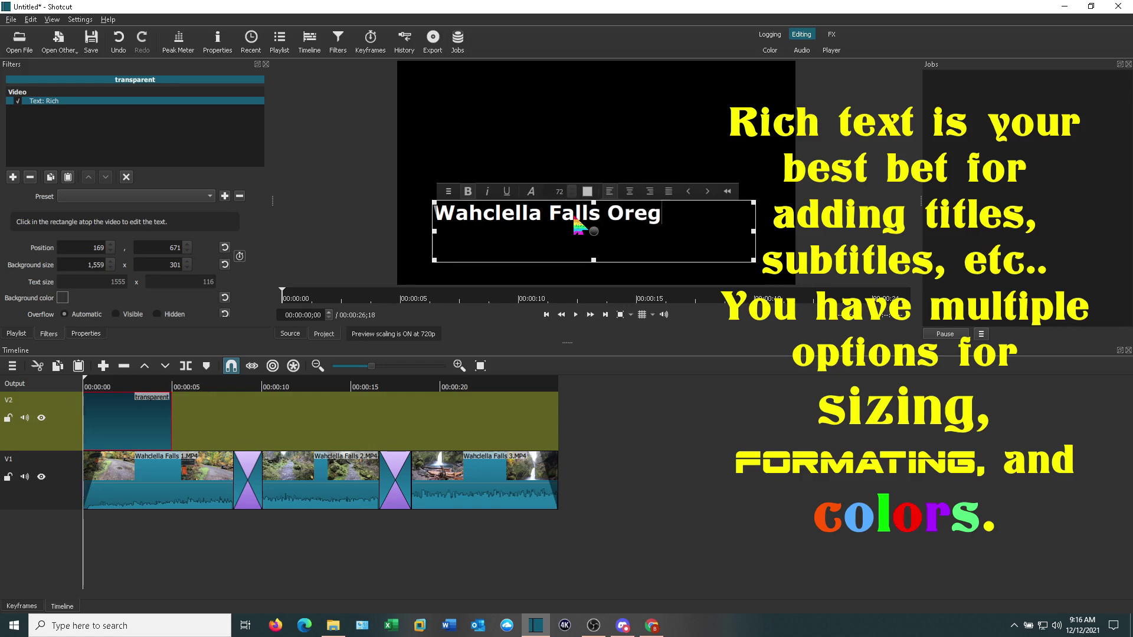
type("on")
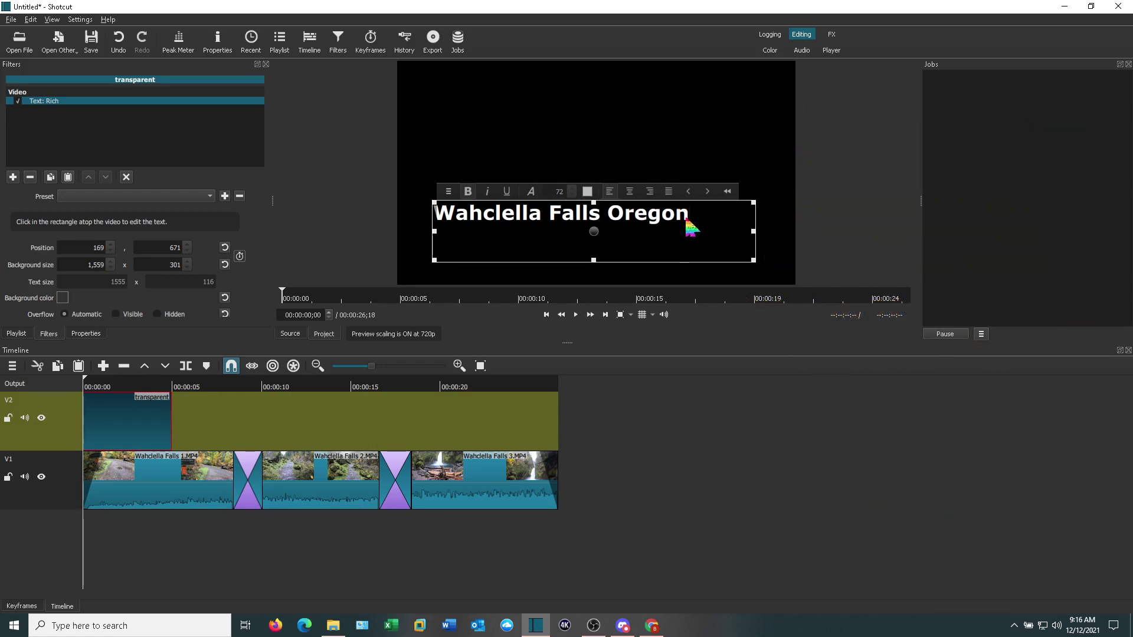
left_click_drag(688, 224, 439, 228)
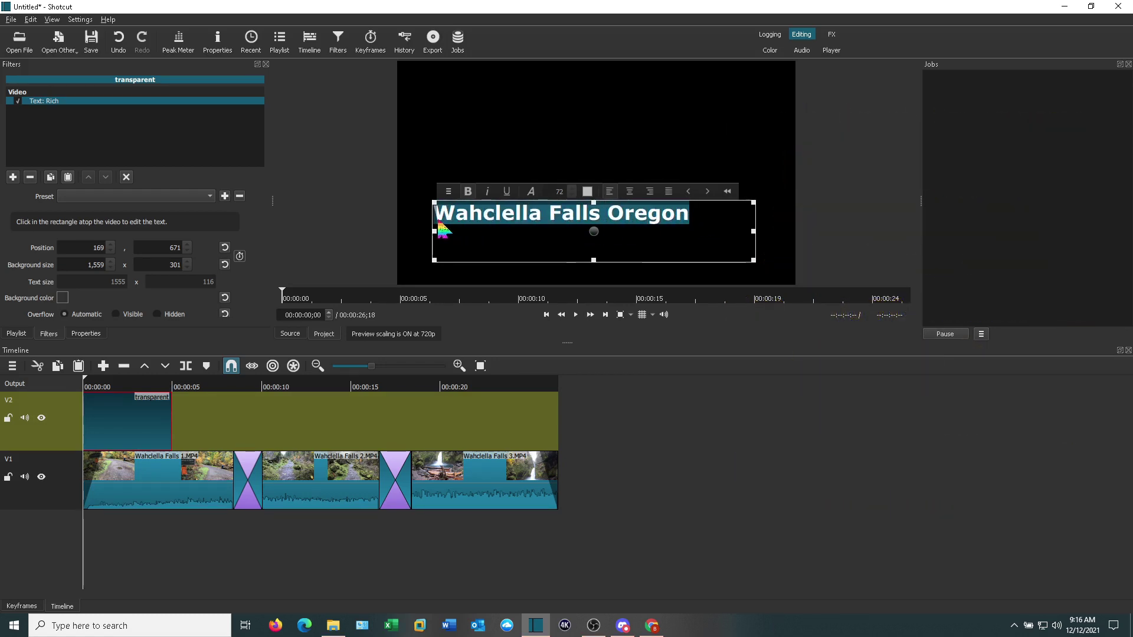
left_click(633, 196)
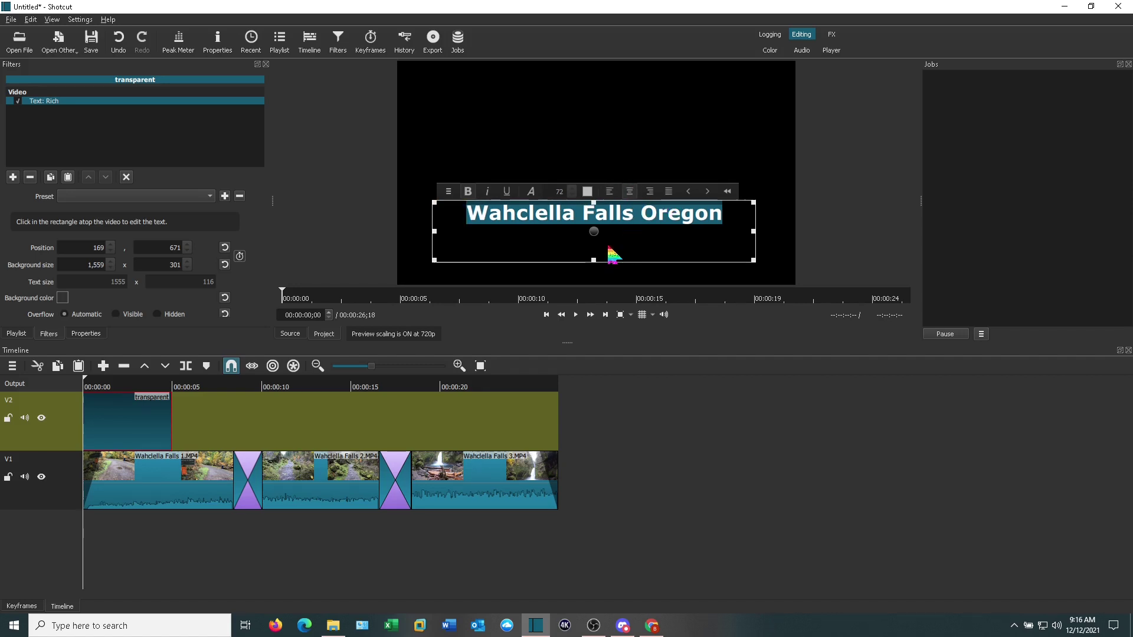
Make the title yellow, bold Times New Roman at text size 92
left_click(587, 191)
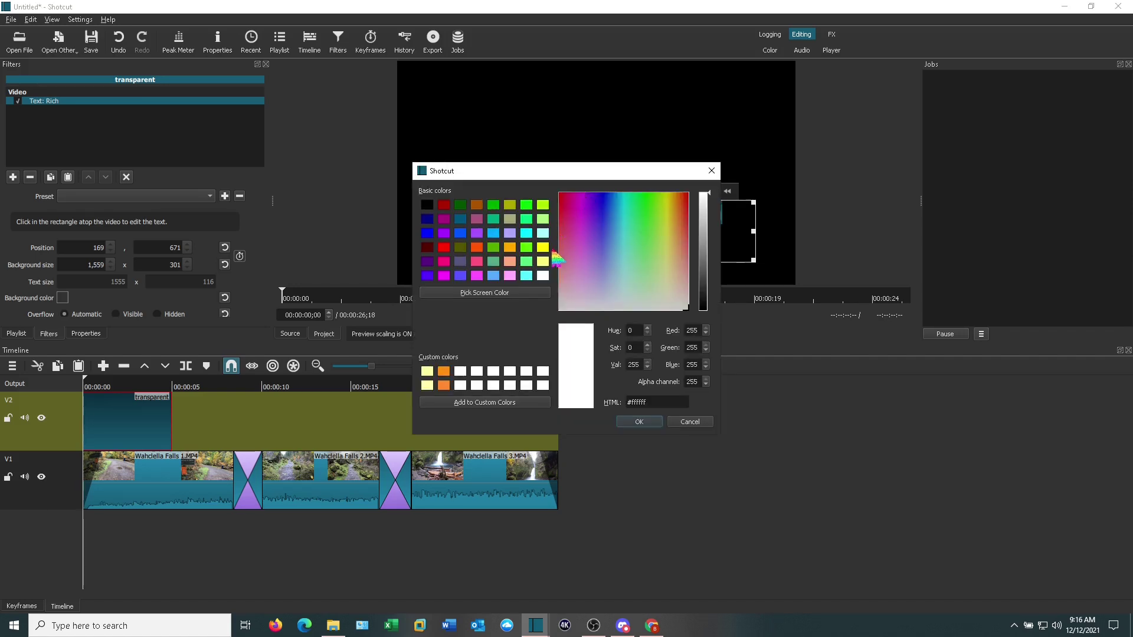
left_click(543, 248)
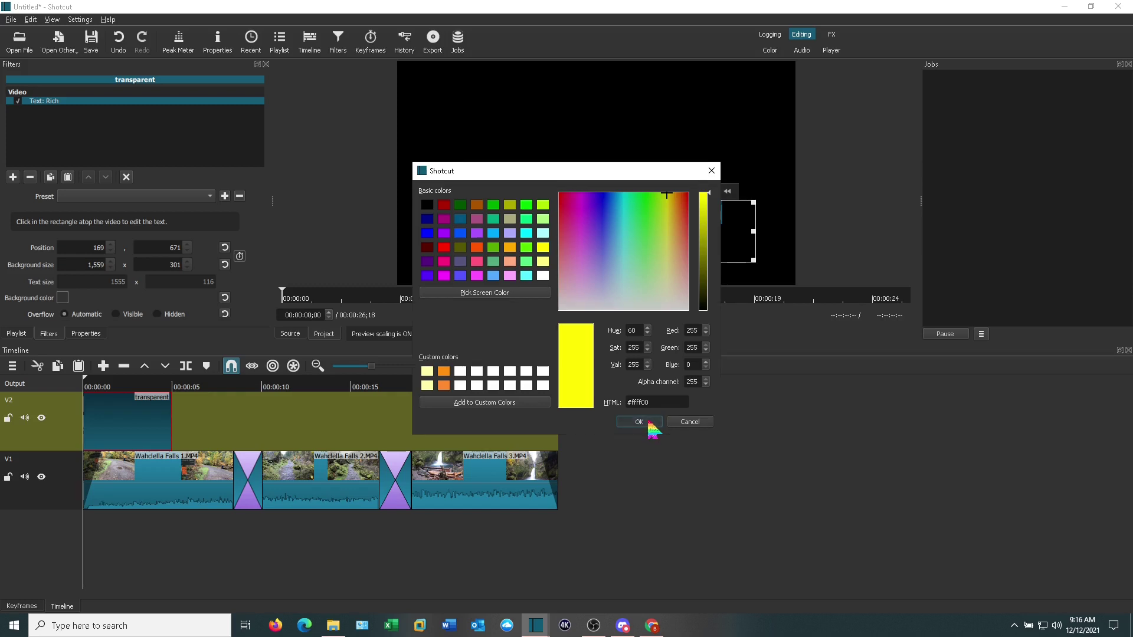
left_click(650, 423)
left_click(532, 191)
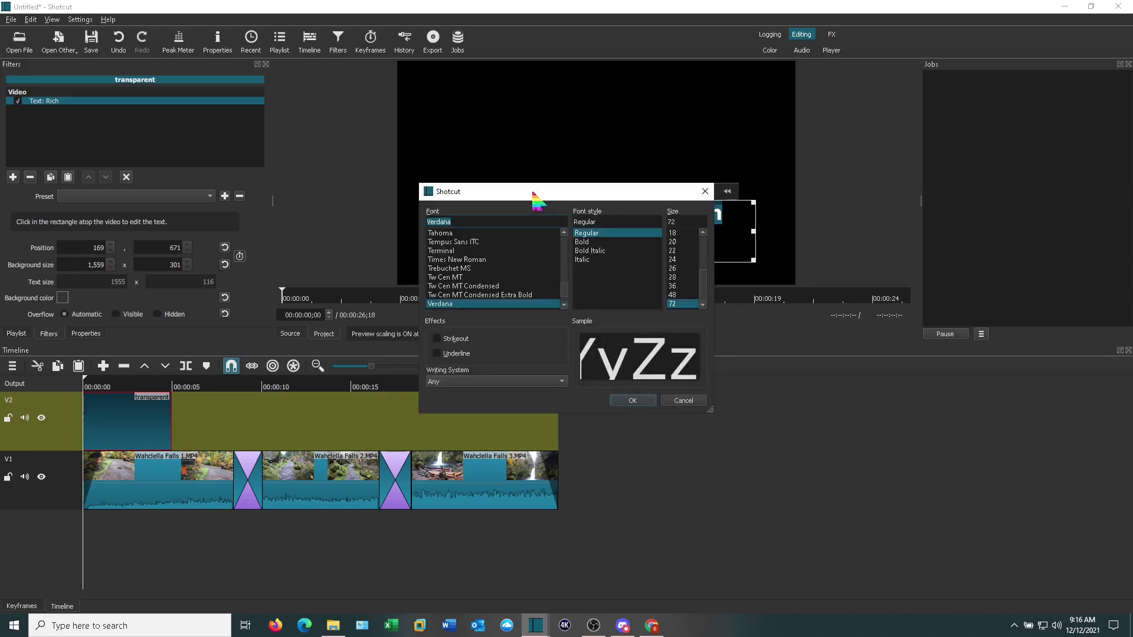
left_click(461, 260)
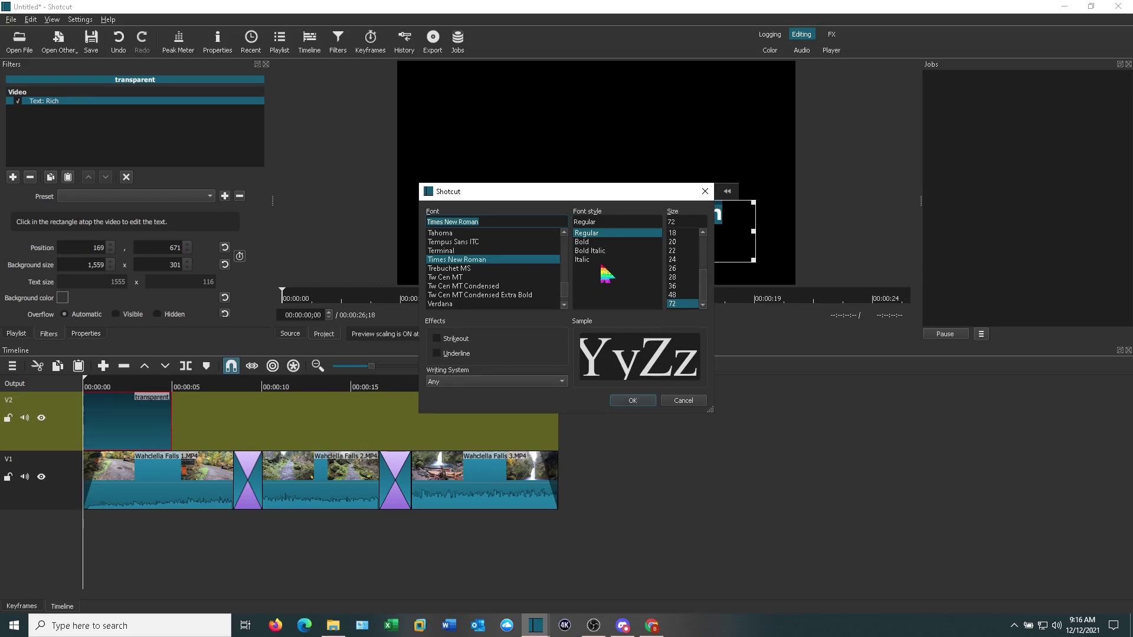
left_click(584, 243)
left_click(649, 402)
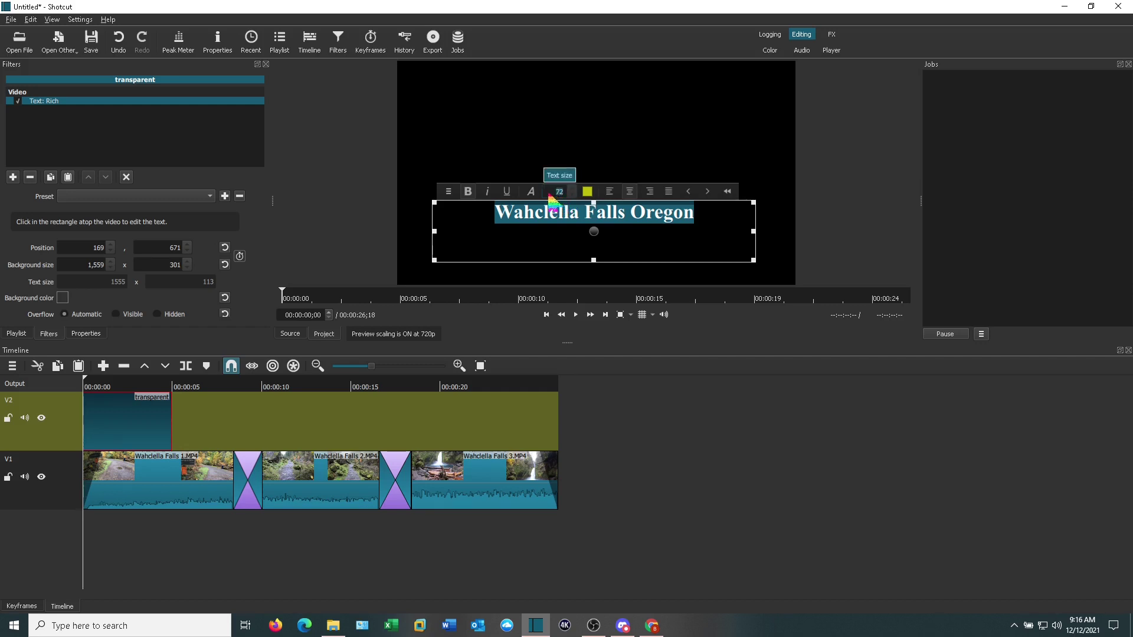
type("92")
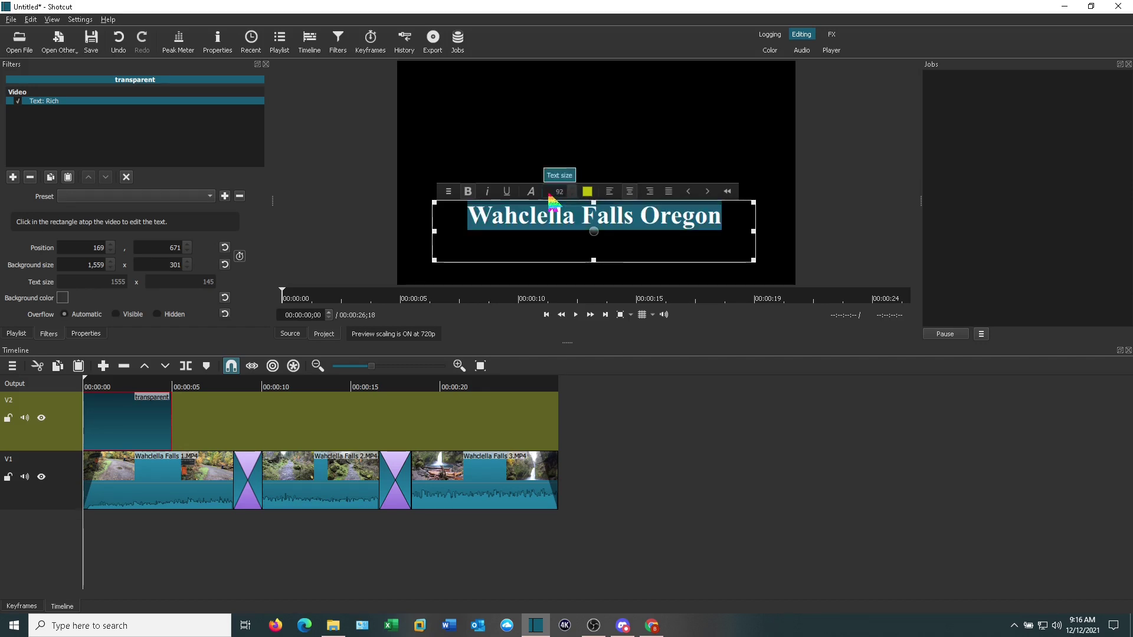
left_click(582, 216)
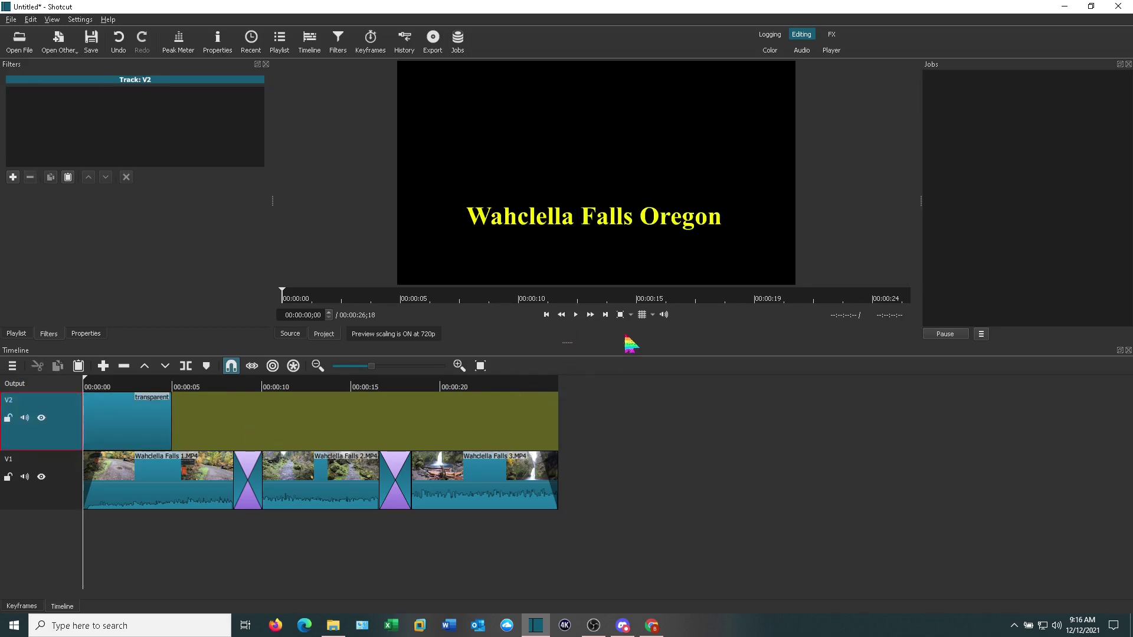
Preview the title on the timeline
left_click(576, 315)
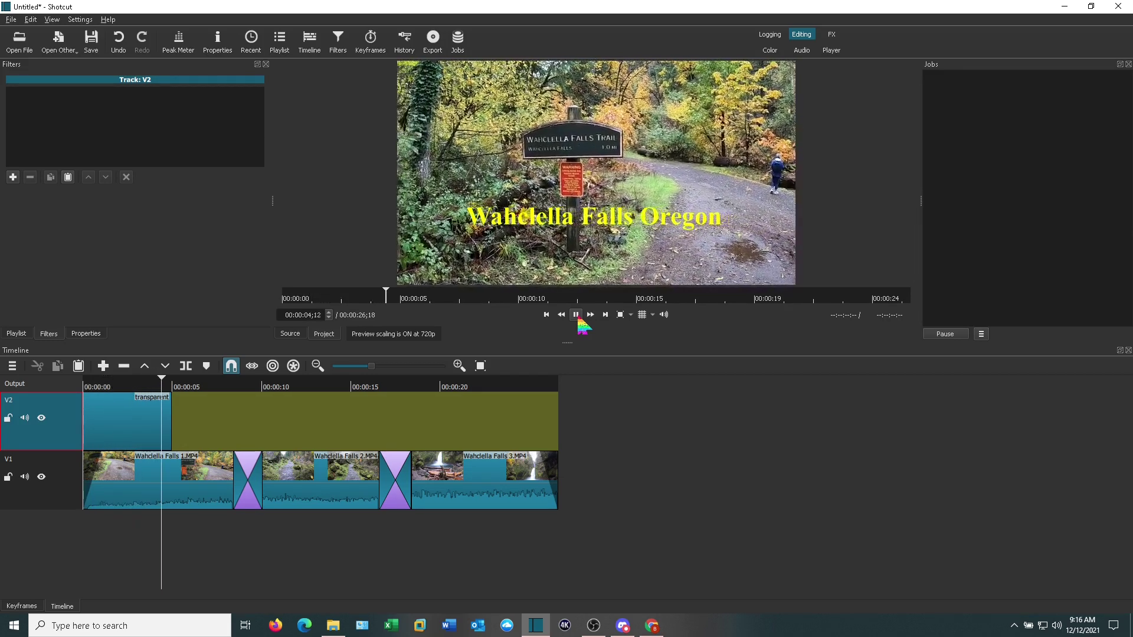
left_click(575, 314)
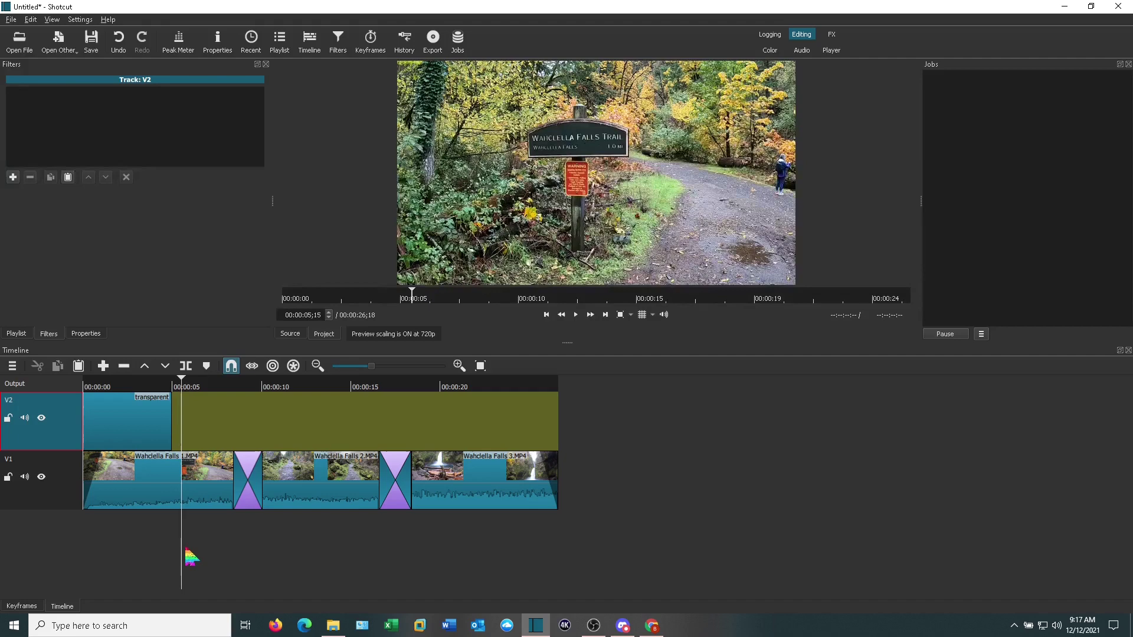
left_click_drag(183, 546, 129, 530)
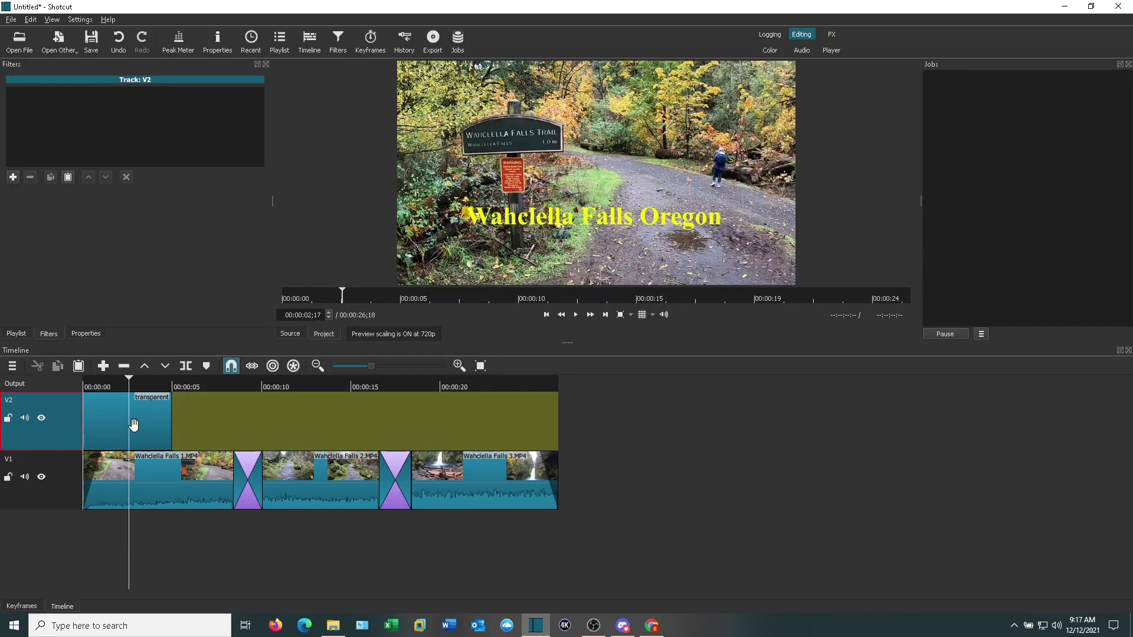
Add Fade In Video and Fade Out Video to the V2 title clip, adjusting opacity instead of black
left_click(133, 424)
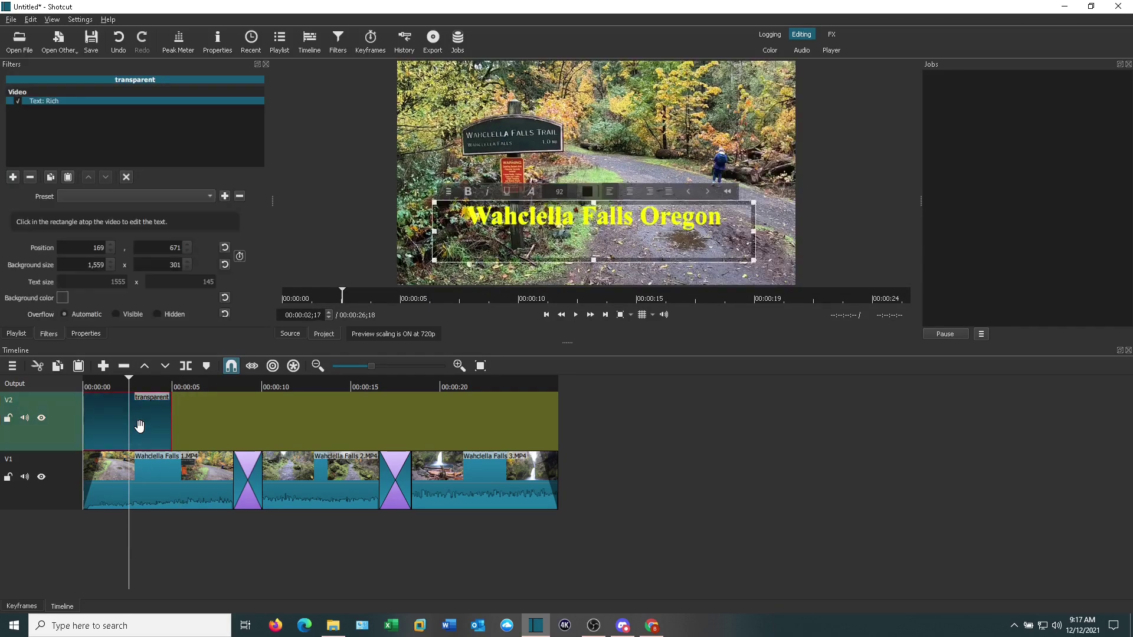
left_click(12, 177)
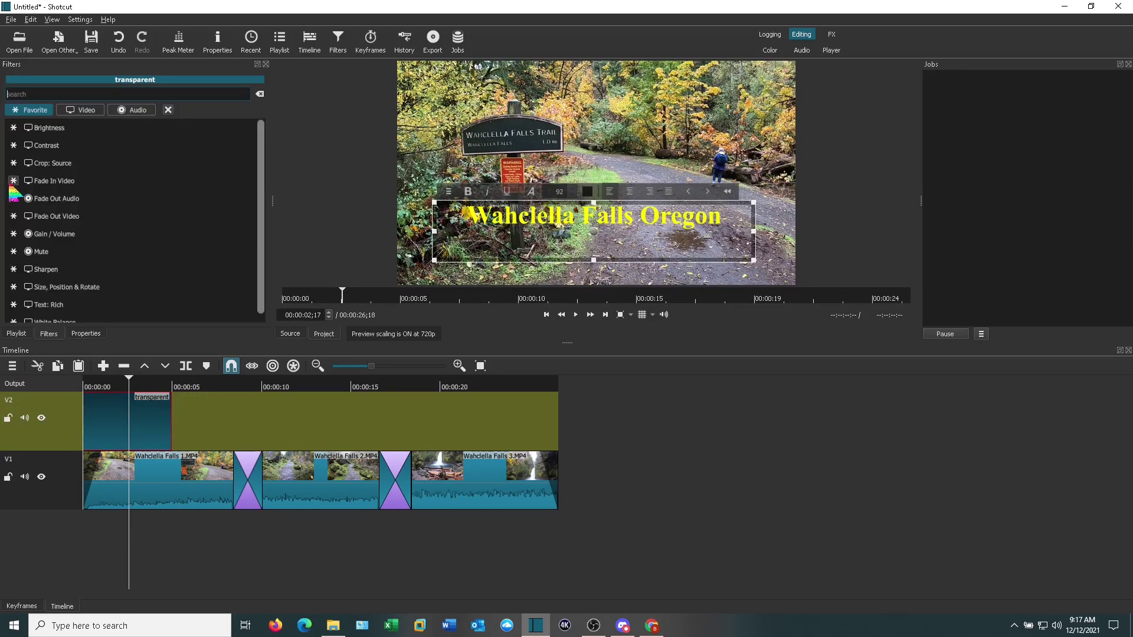
left_click(59, 183)
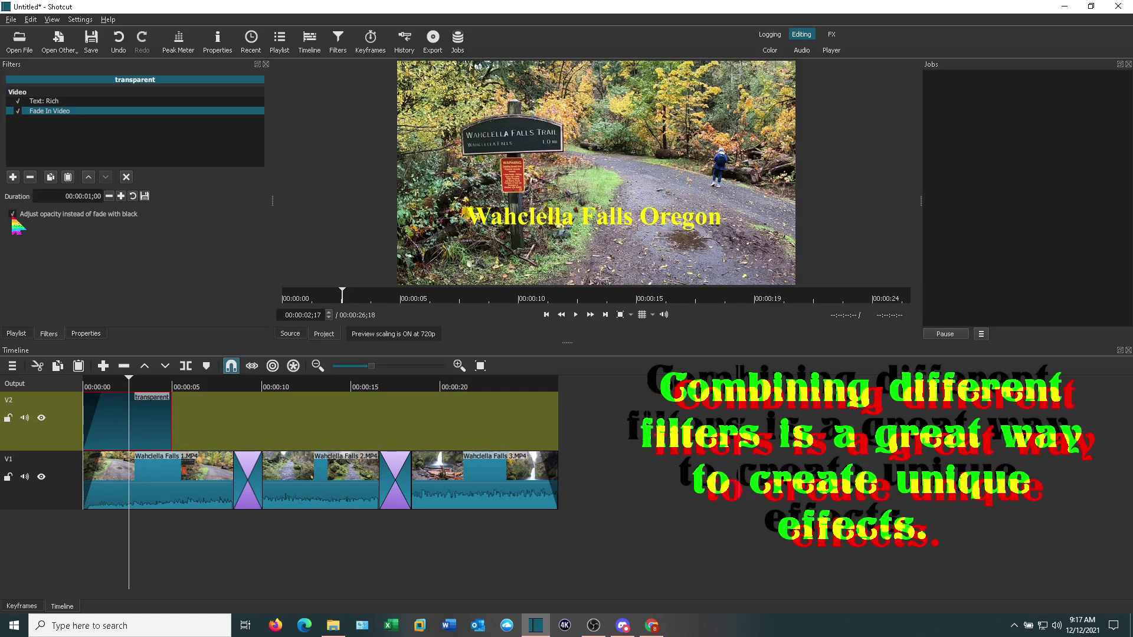
left_click(12, 177)
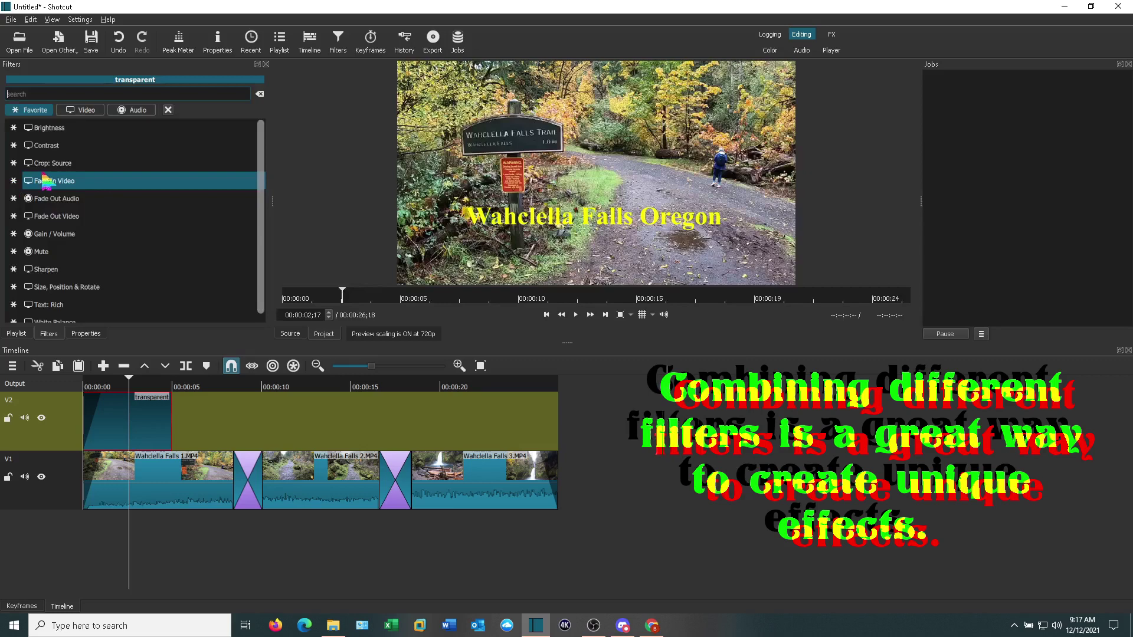
left_click(55, 217)
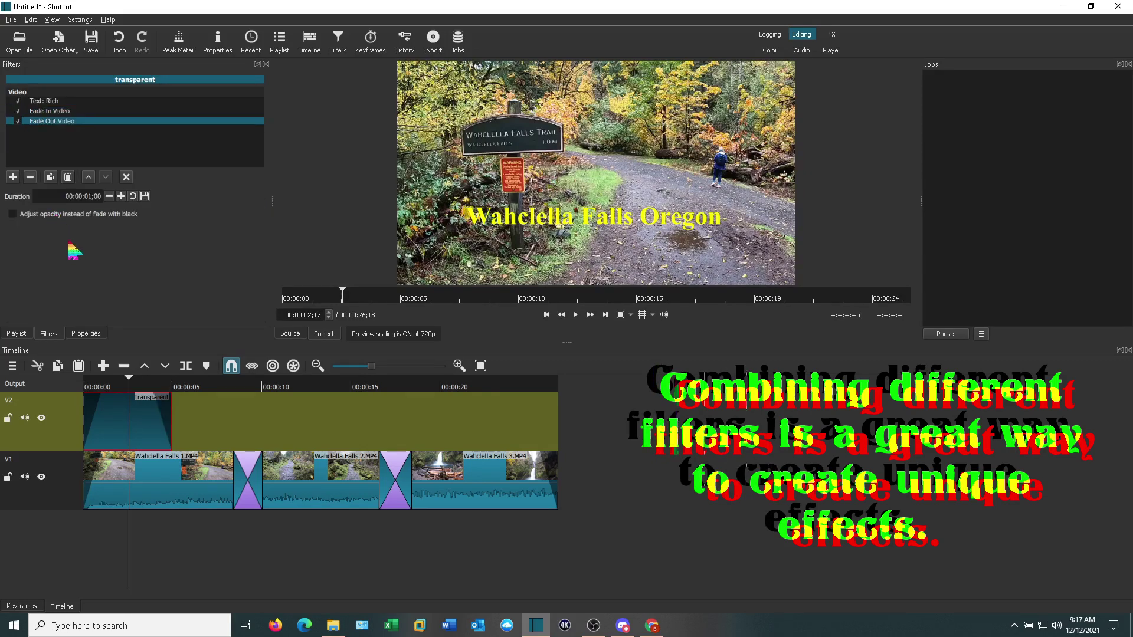
left_click(13, 215)
Play the timeline from the start to check the title fades
left_click(64, 448)
left_click_drag(132, 539, 69, 519)
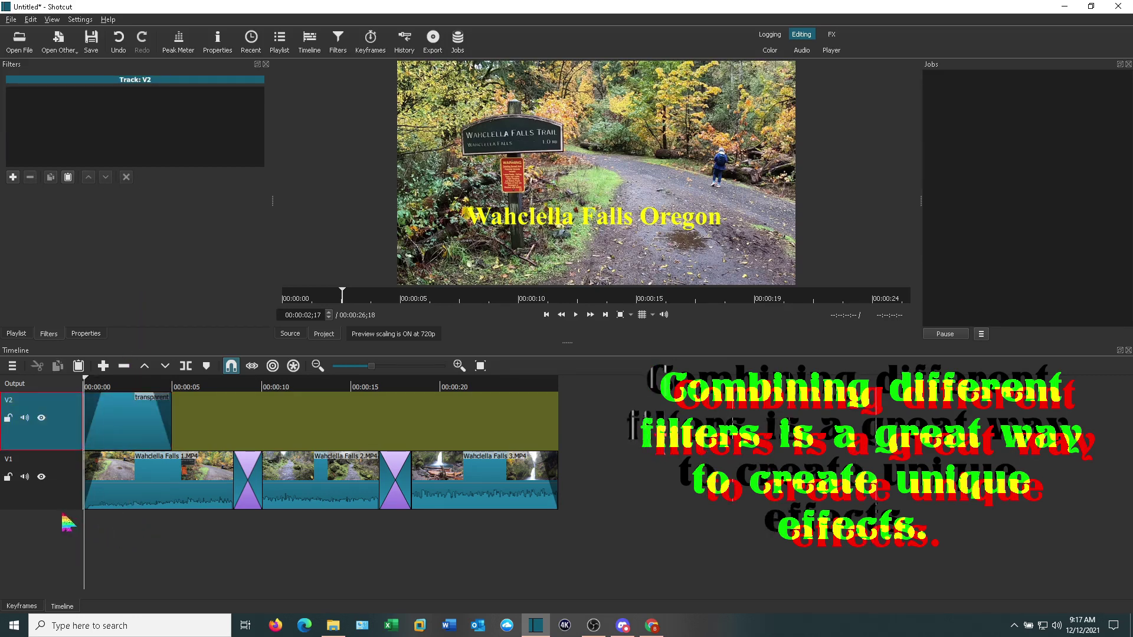
left_click(583, 314)
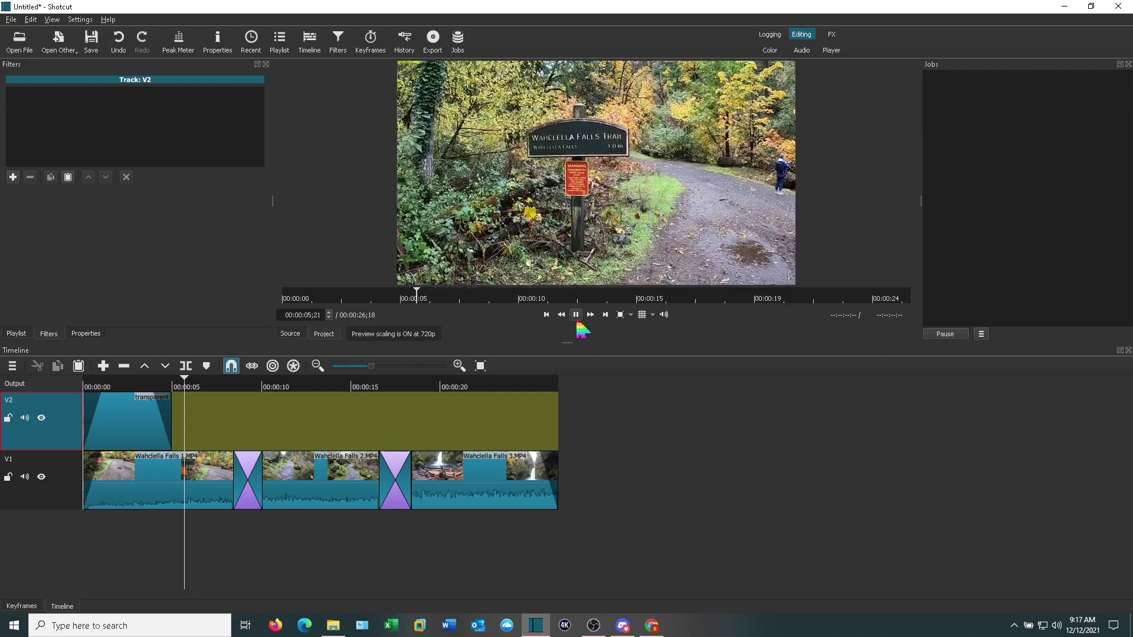
left_click(576, 315)
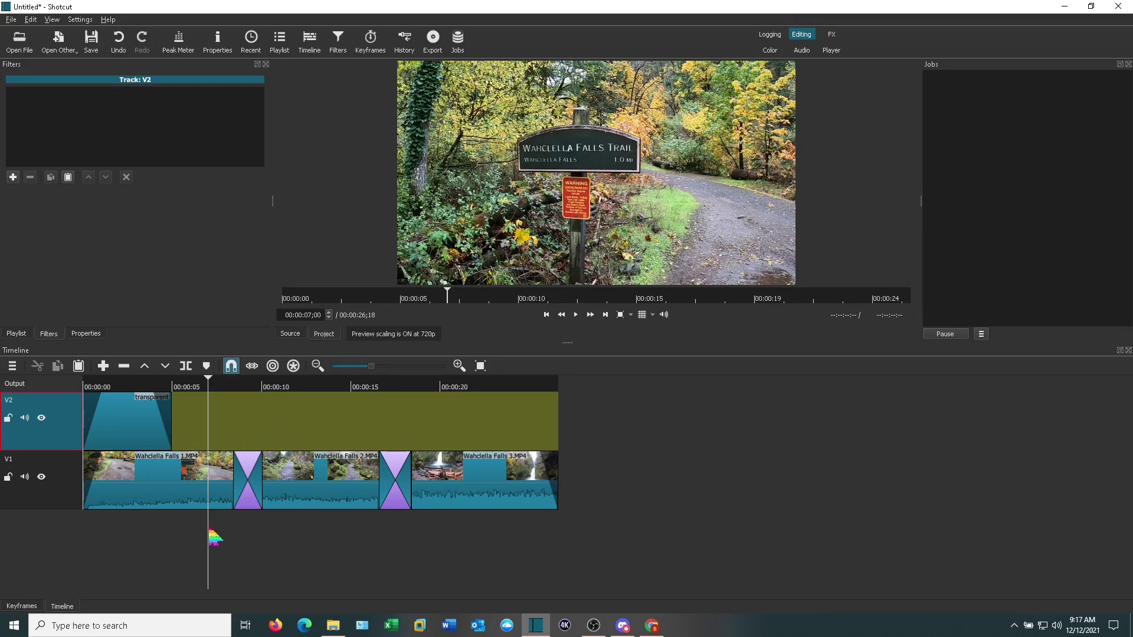
left_click_drag(212, 536, 191, 537)
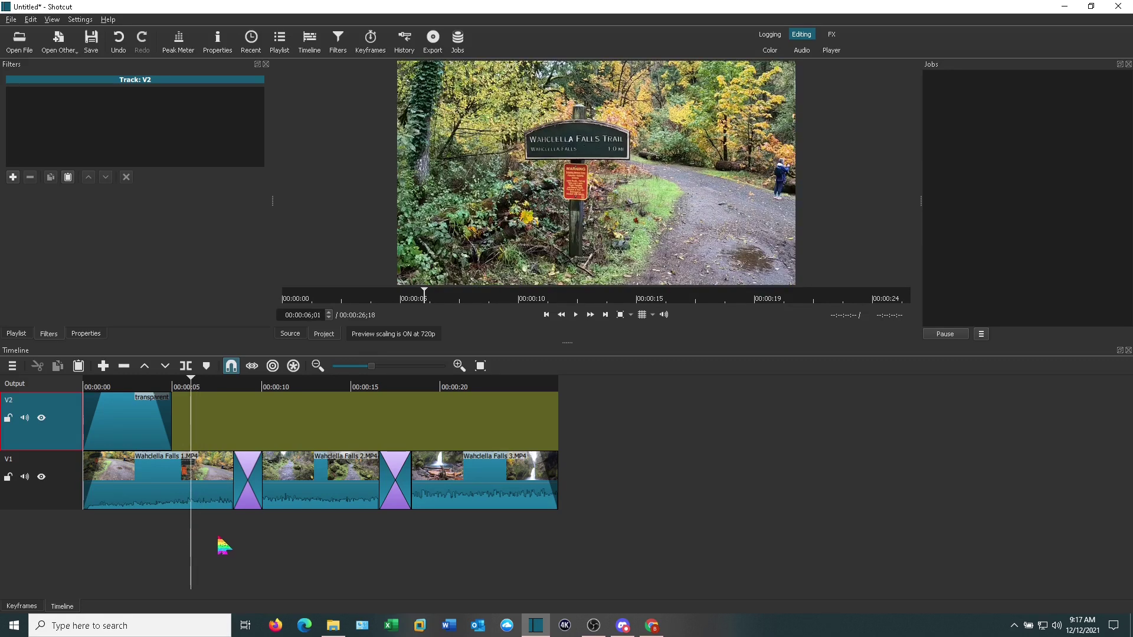
Export the timeline with the YouTube preset as Wachlella Falls Short.mp4 in Demo Video
left_click(189, 545)
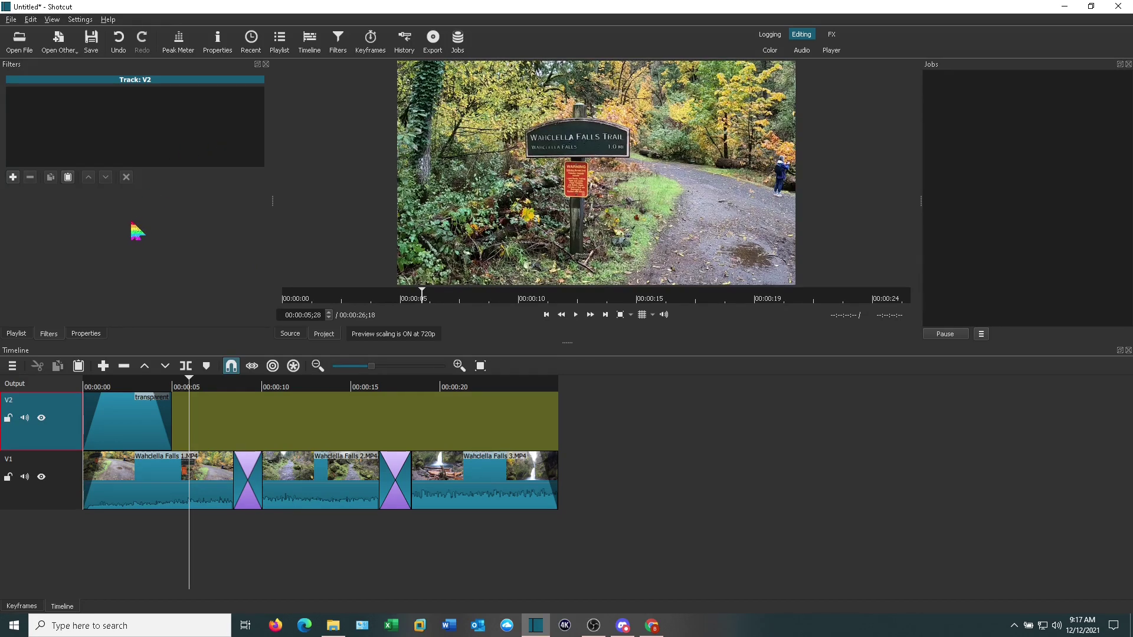
left_click(434, 41)
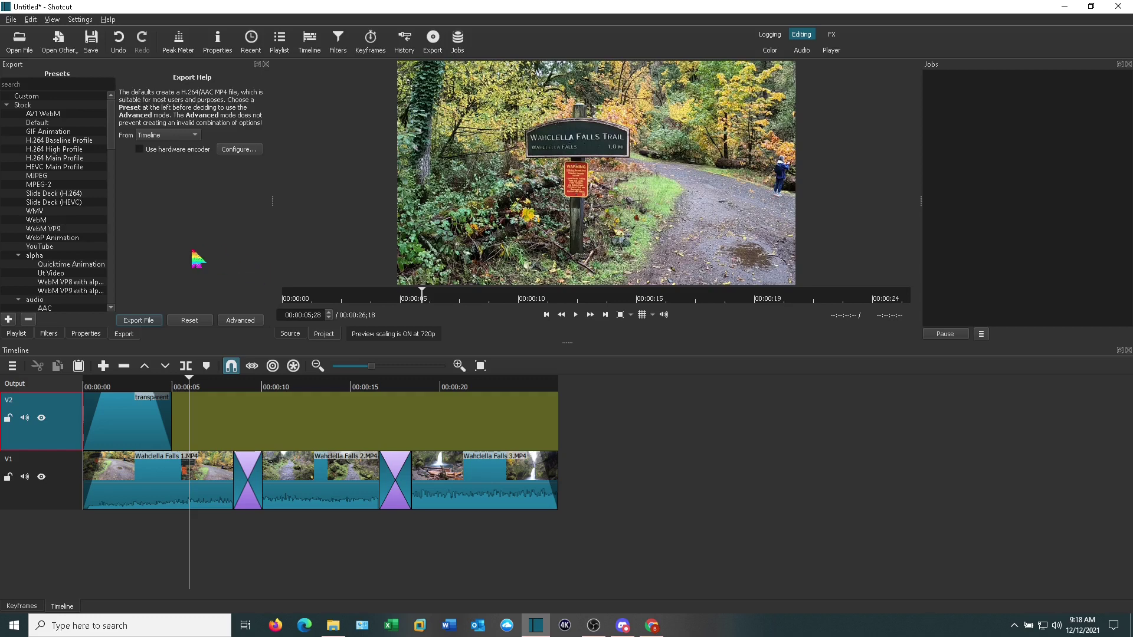
left_click(45, 248)
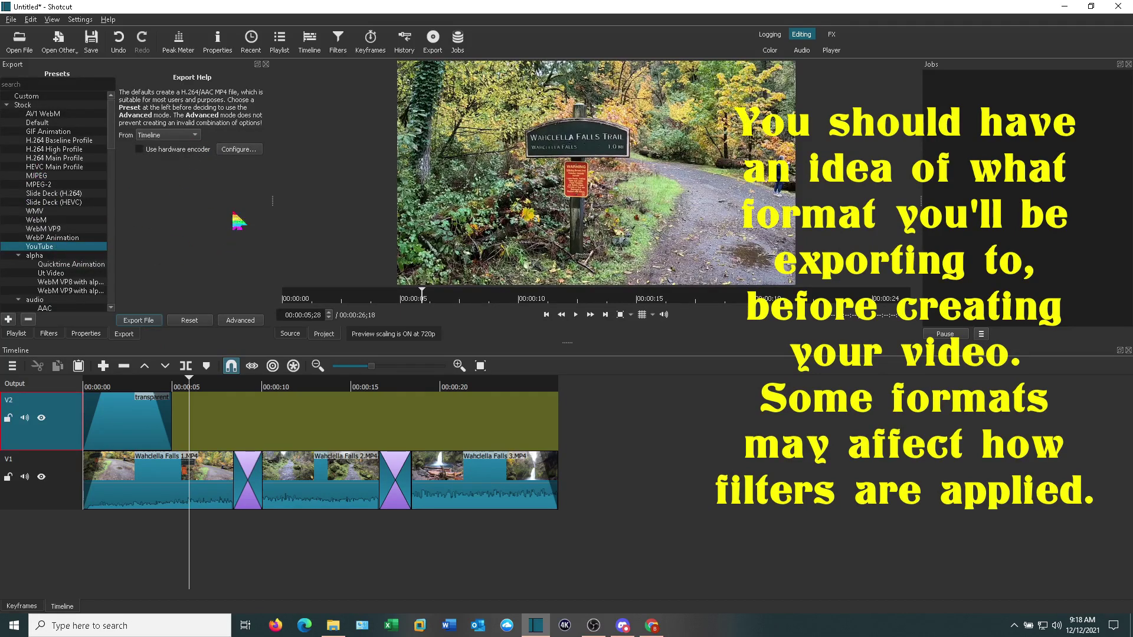
left_click(246, 321)
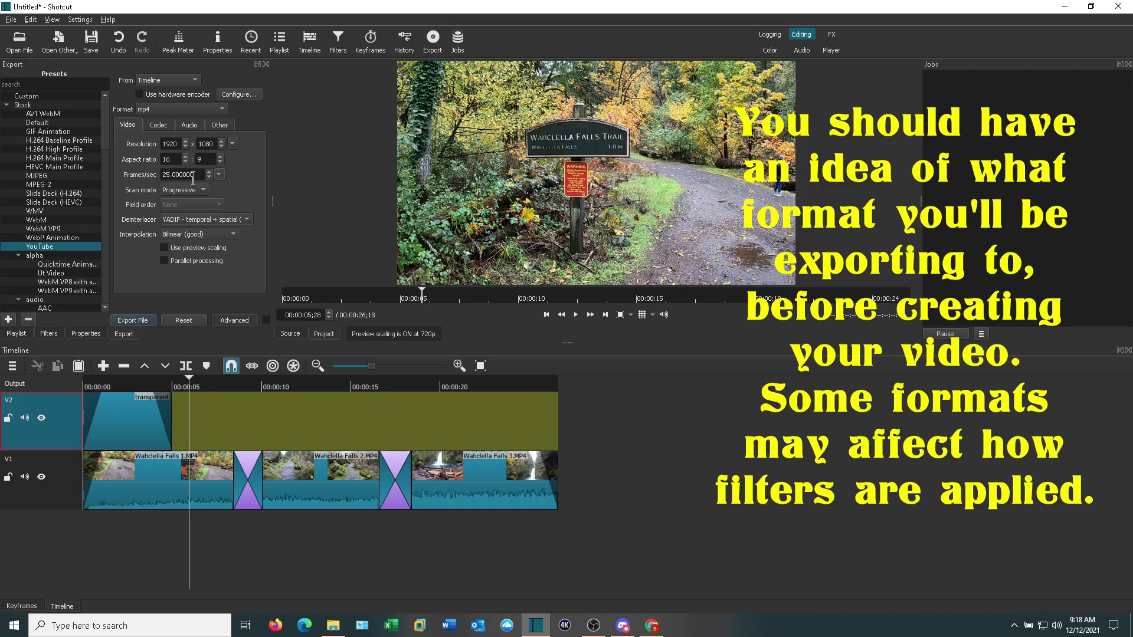
left_click(145, 324)
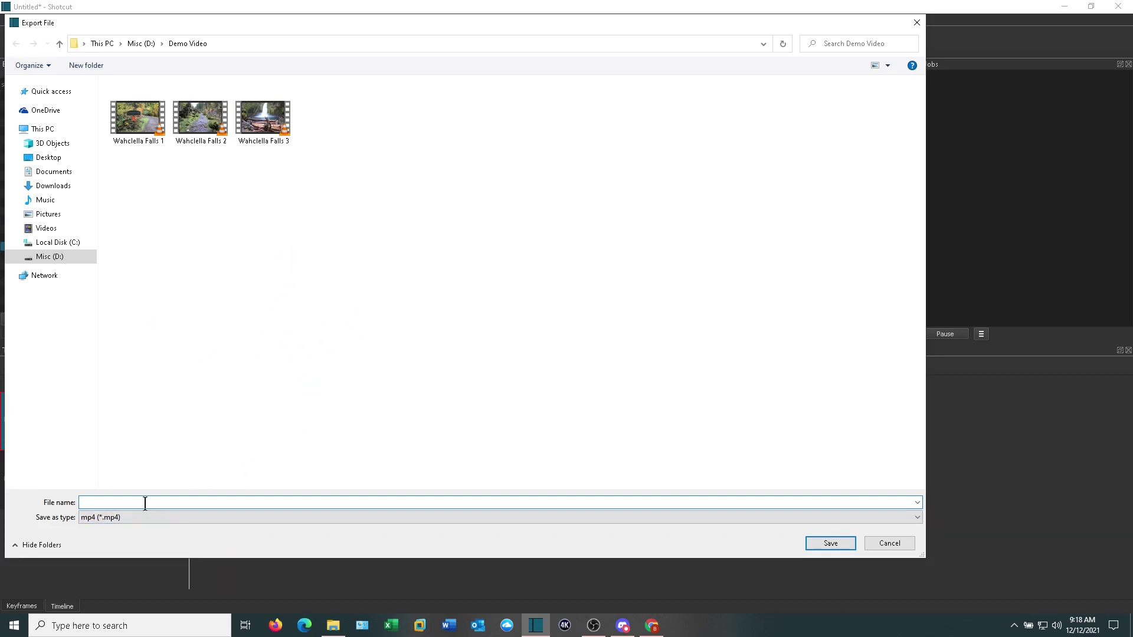
type("Wachlella Falls Short")
left_click(838, 547)
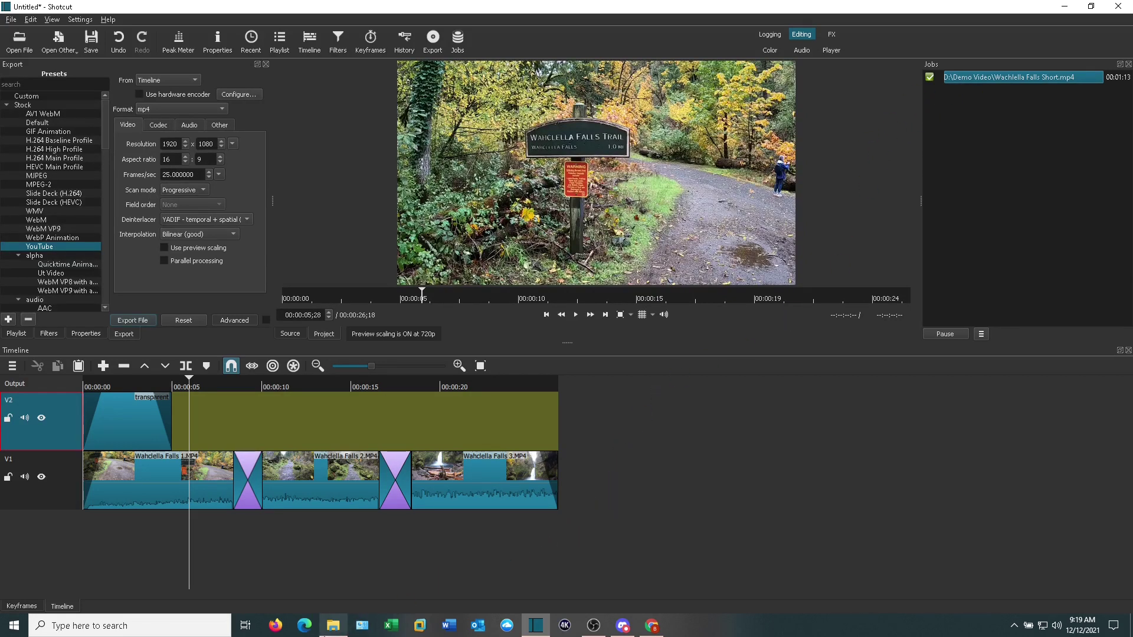
left_click(333, 625)
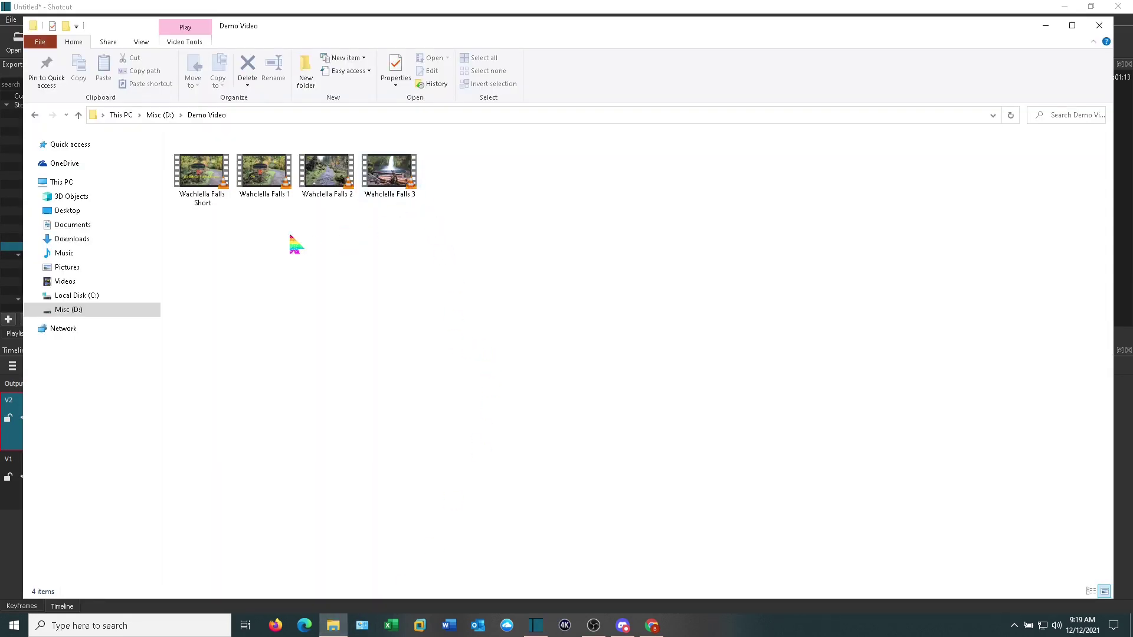
double_click(203, 194)
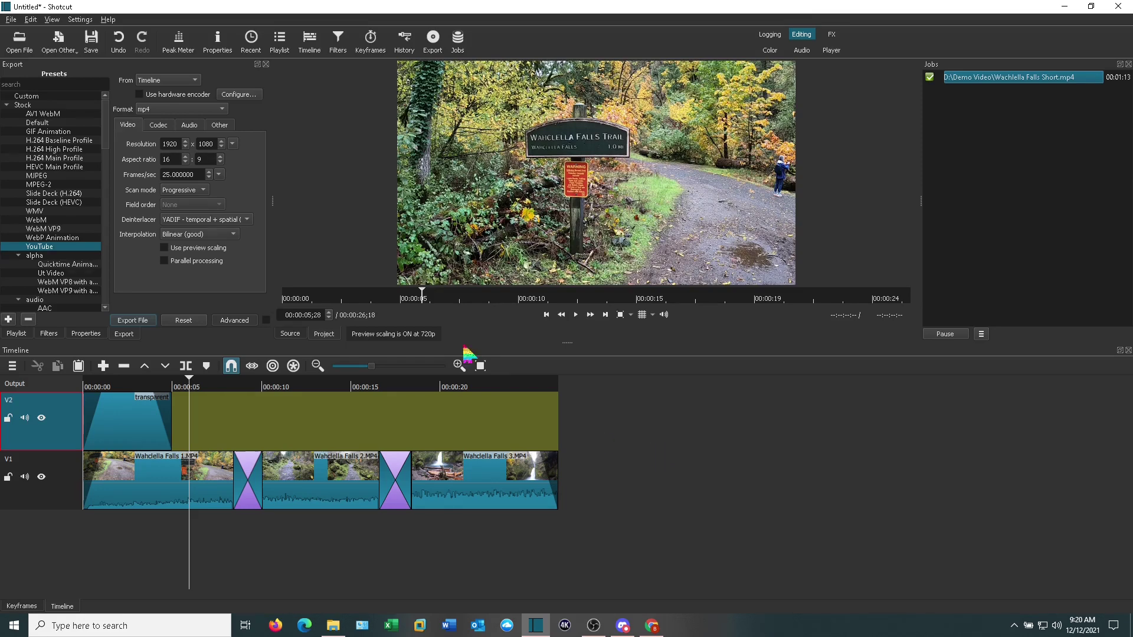
Save the project as Wahclella Falls.mlt in Demo Video and view it in File Explorer
left_click(10, 19)
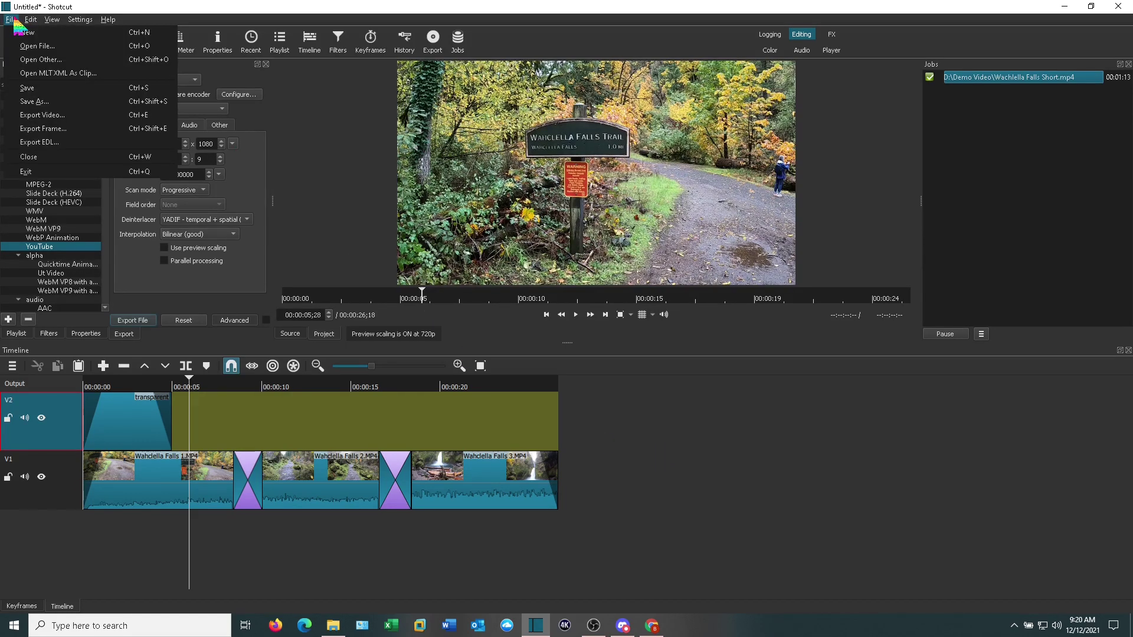
left_click(28, 101)
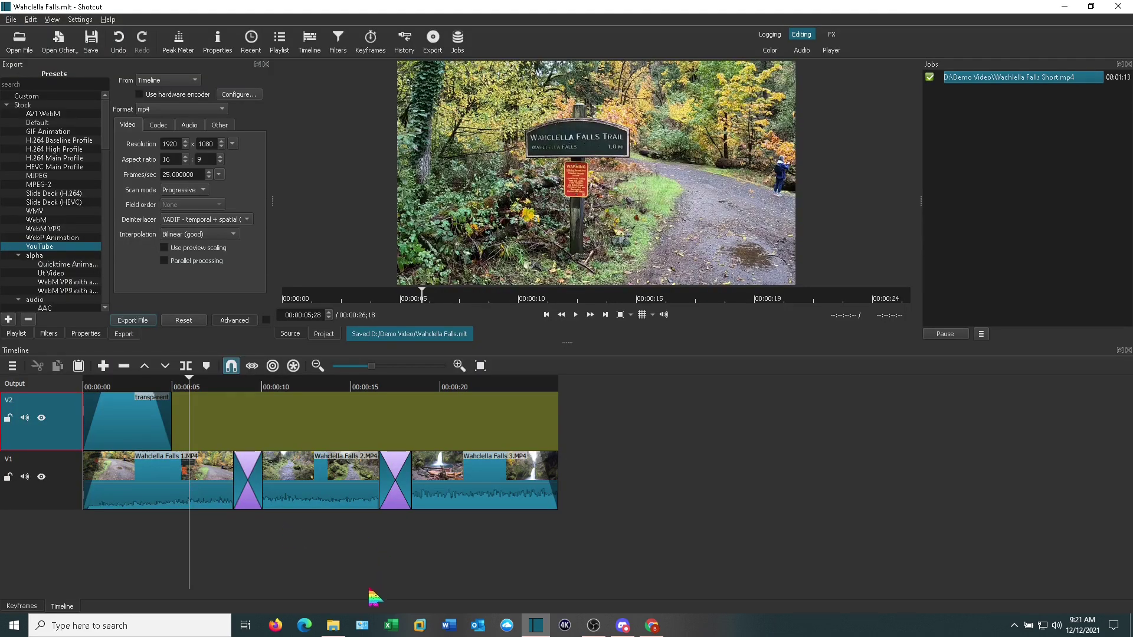
left_click(334, 626)
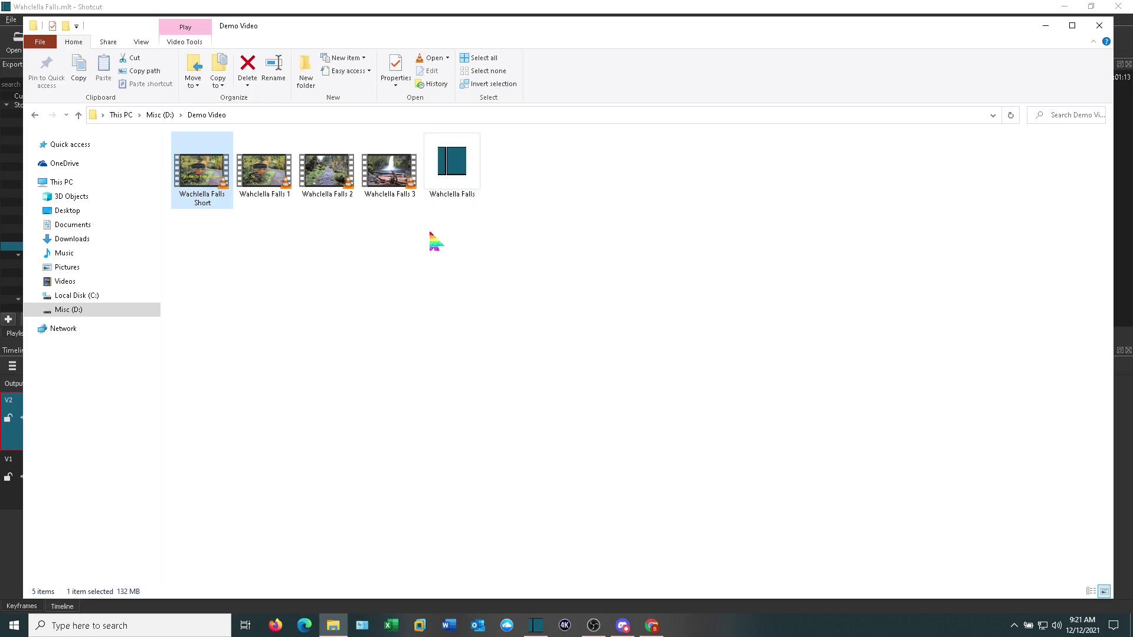